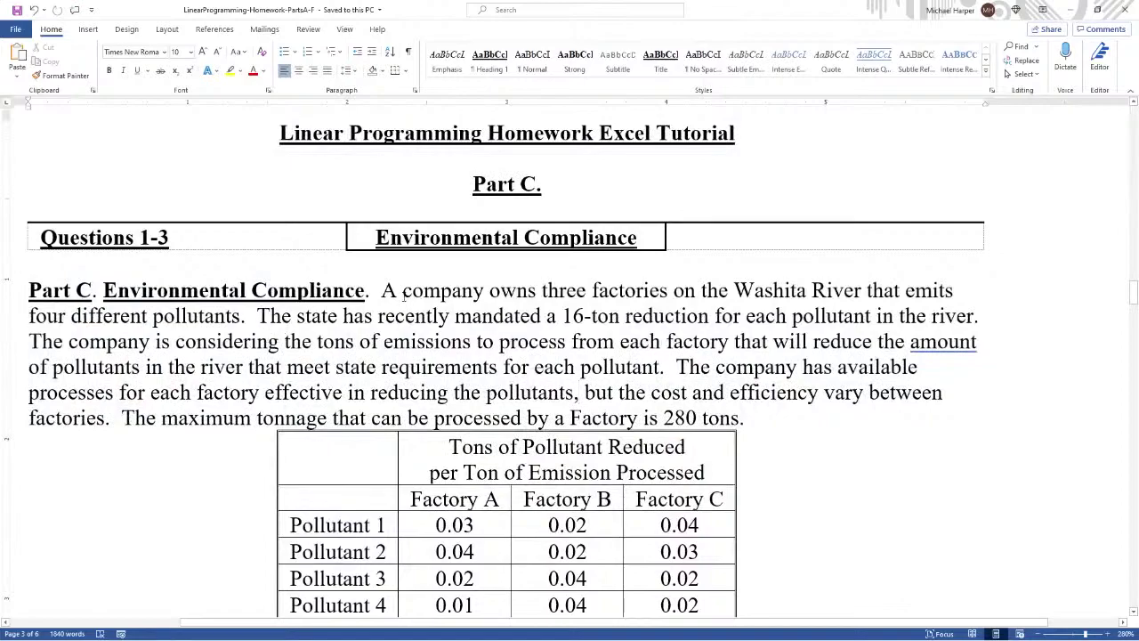
Highlight Part C's sentences on the three factories, tons of emissions, reductions and the 280-ton maximum.
drag(382, 290, 973, 315)
drag(53, 341, 654, 392)
scroll(654, 391, down, 2)
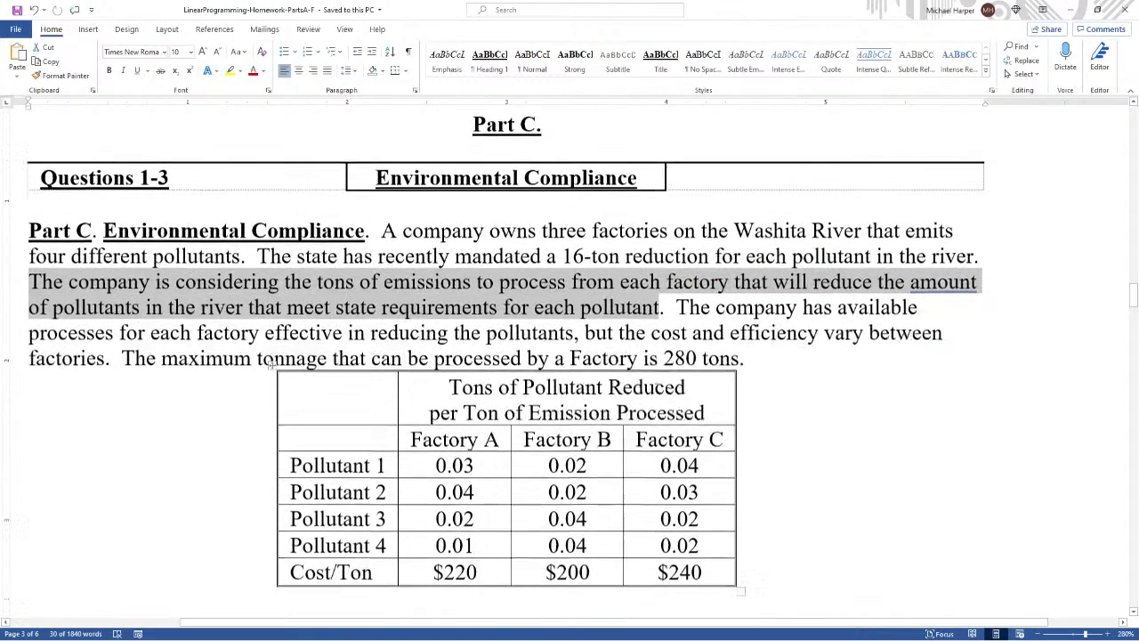
drag(675, 289, 68, 339)
scroll(179, 282, down, 2)
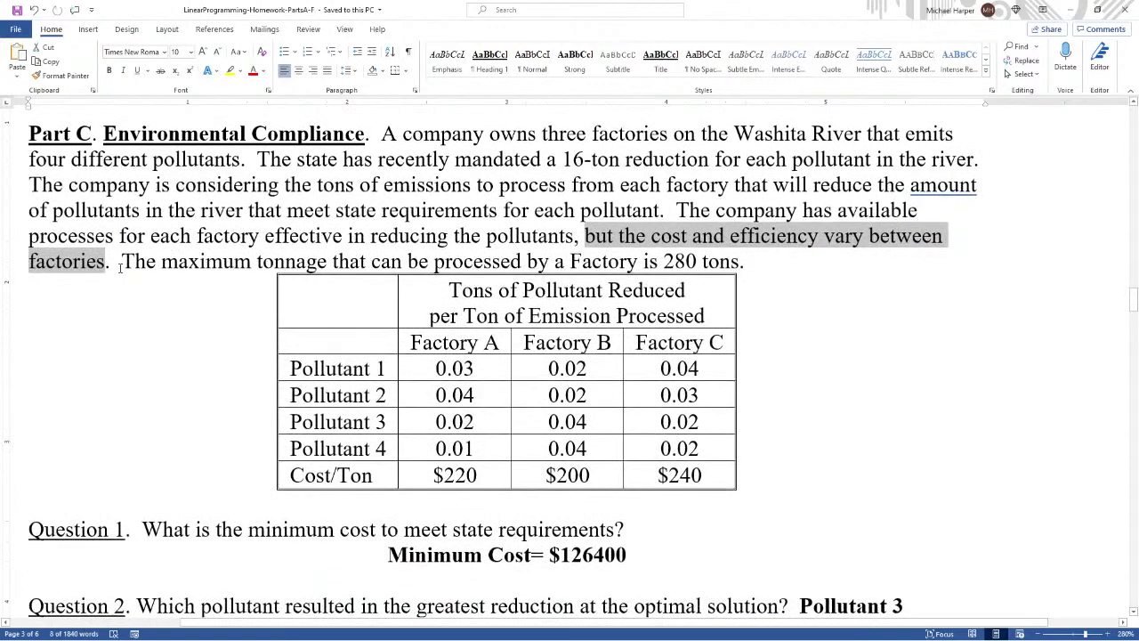
drag(121, 262, 770, 341)
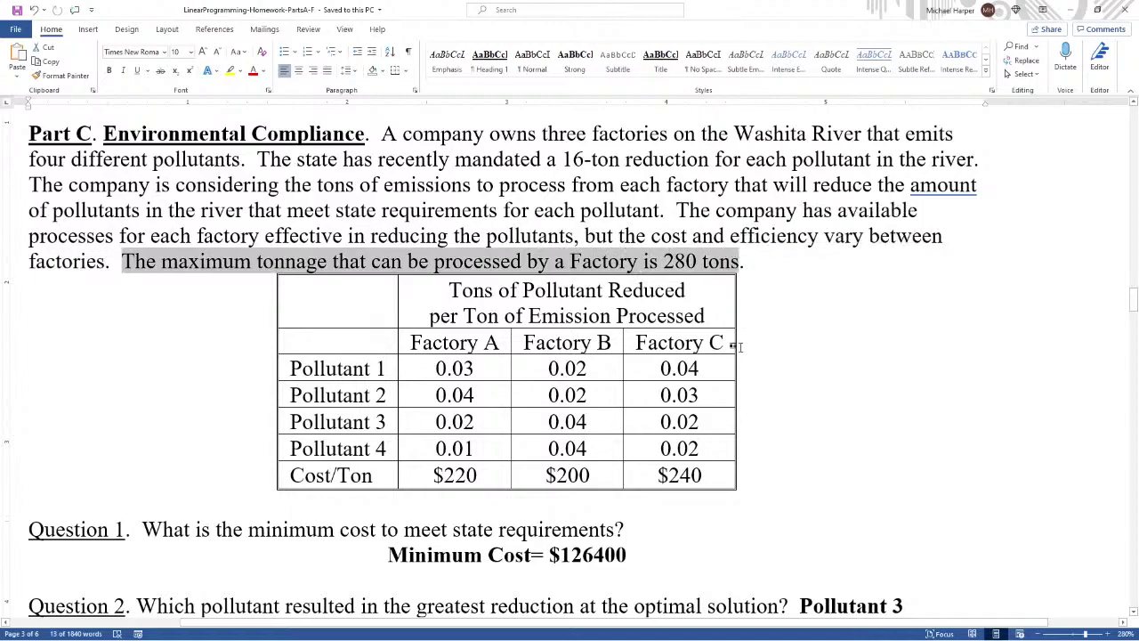
Highlight the Question 1 minimum-cost question and select the entire pollutant table.
scroll(736, 346, down, 2)
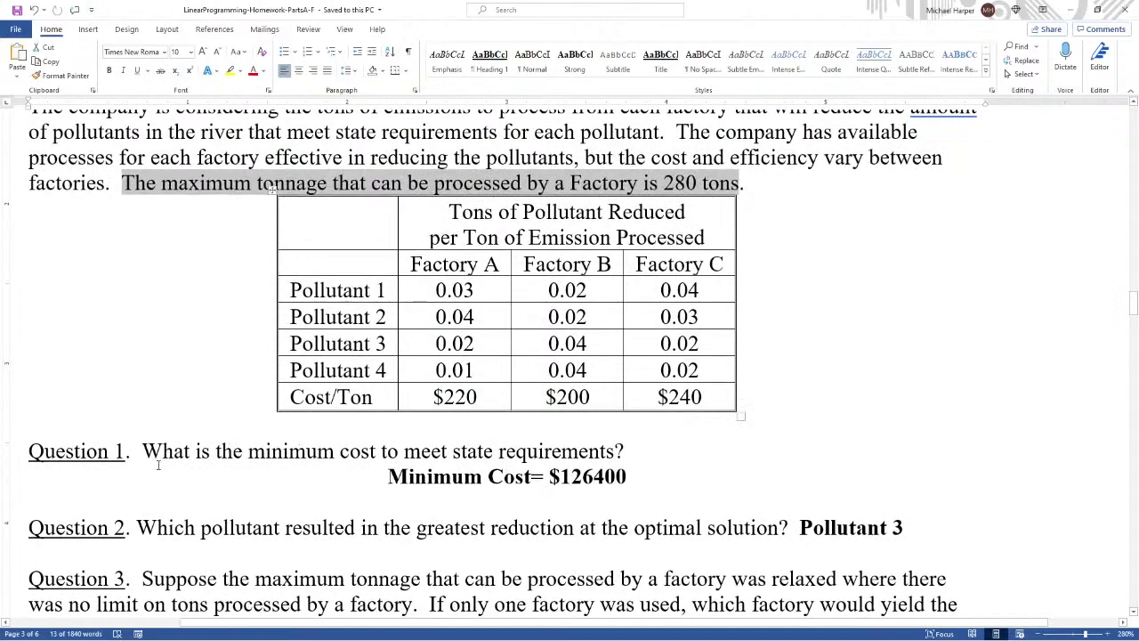
drag(158, 458, 610, 447)
scroll(591, 375, up, 2)
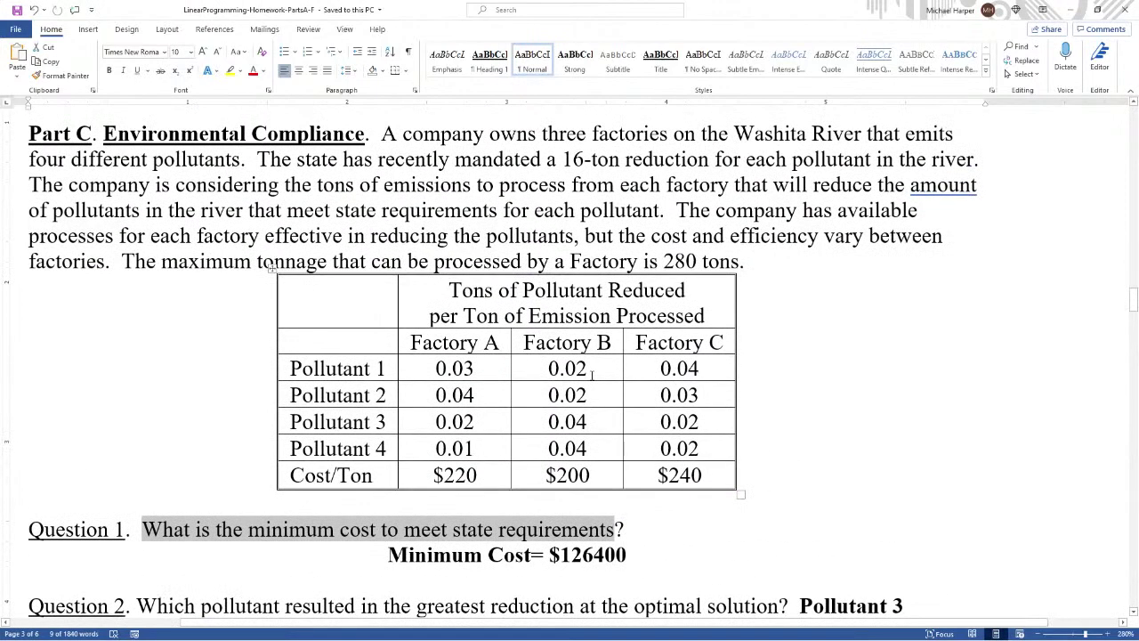
drag(669, 471, 301, 311)
key(ctrl+c)
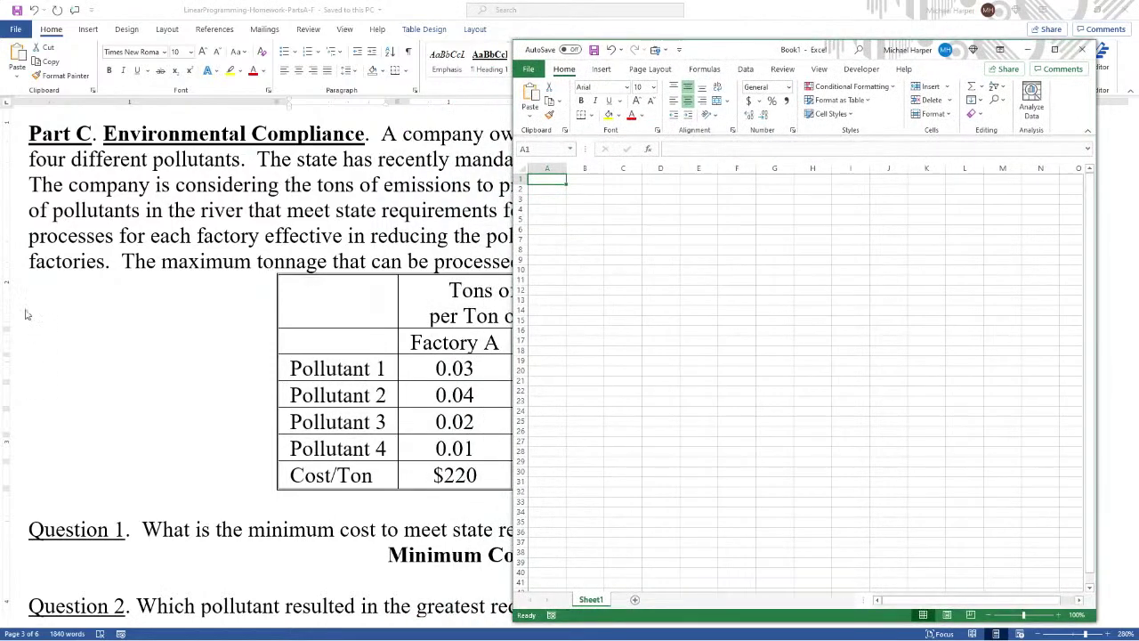
Paste the Word pollutant table into cell B2 of Excel and maximize the window.
click(570, 189)
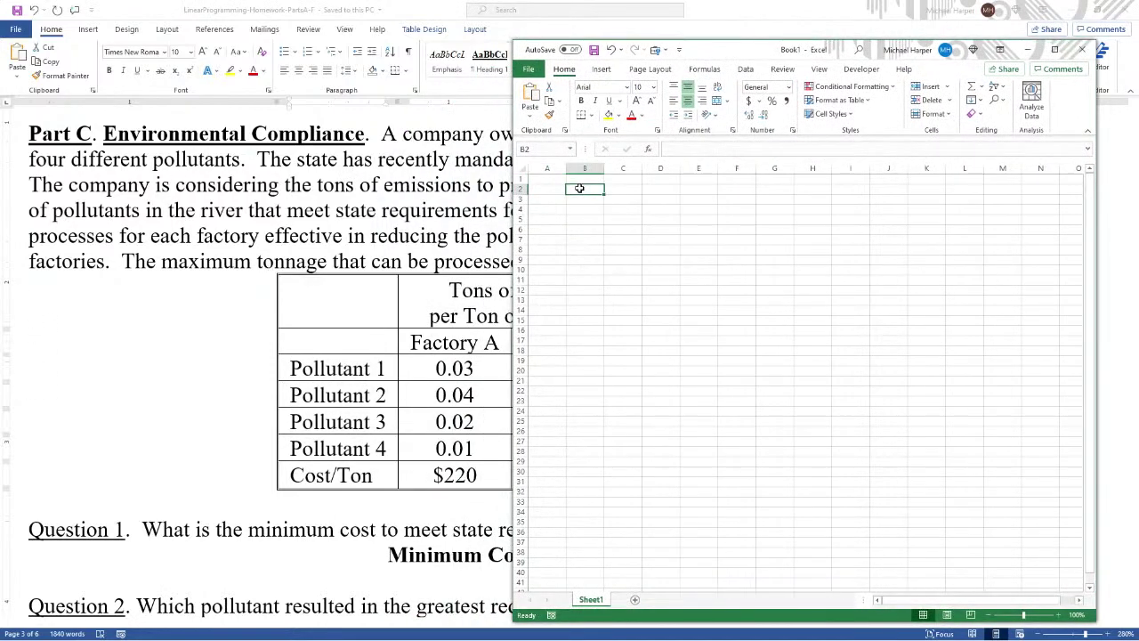
key(ctrl+v)
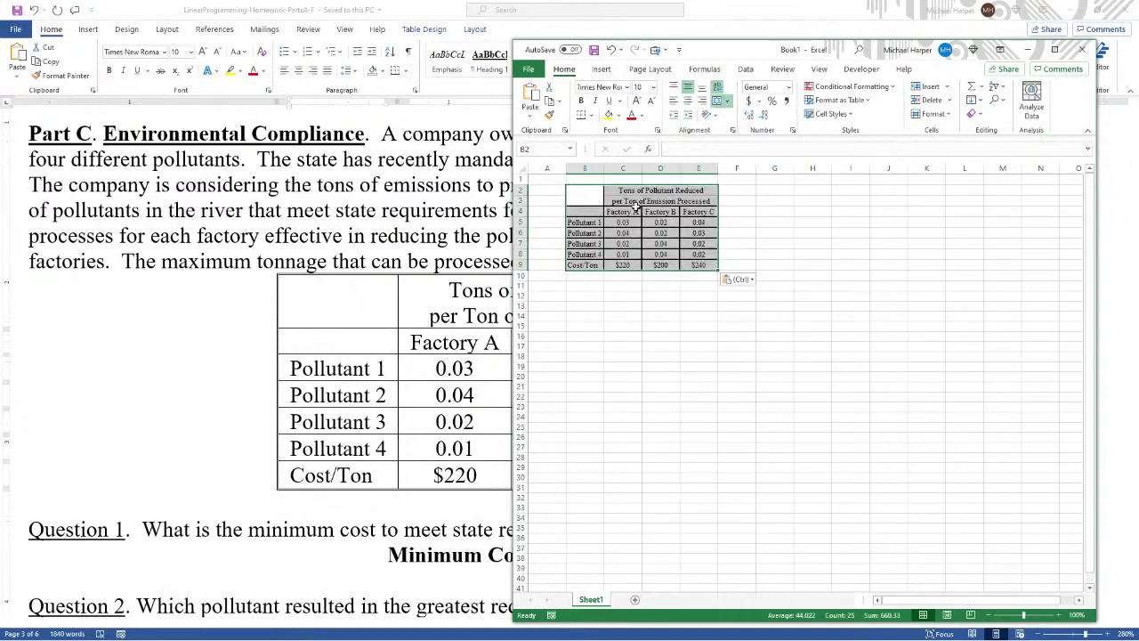
click(1055, 50)
scroll(269, 313, up, 5)
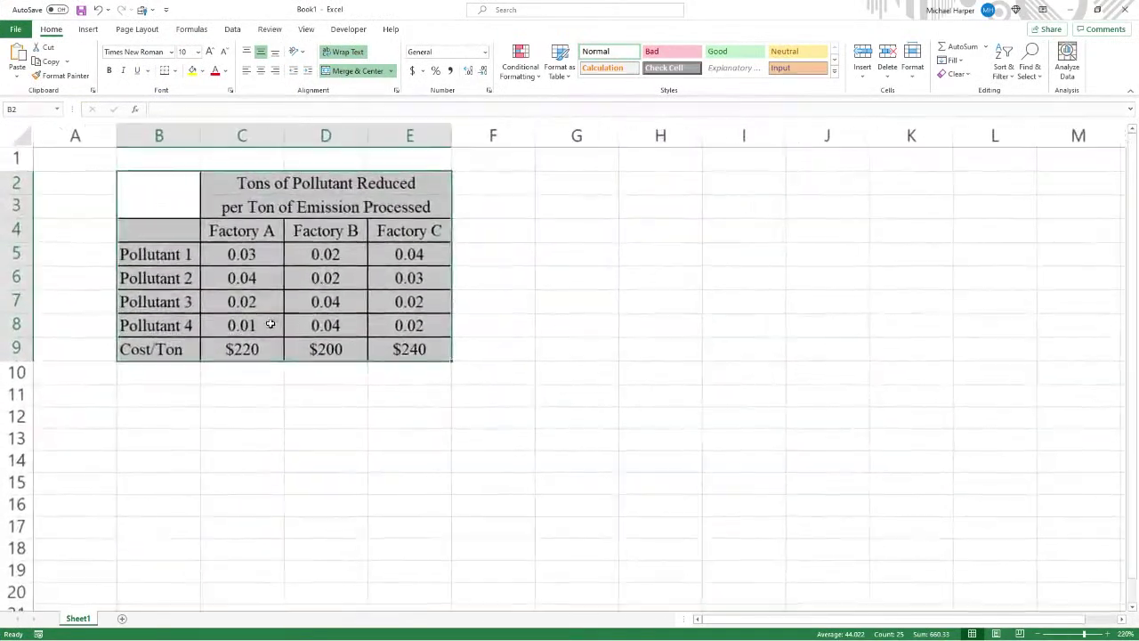
scroll(270, 323, up, 2)
scroll(267, 323, up, 3)
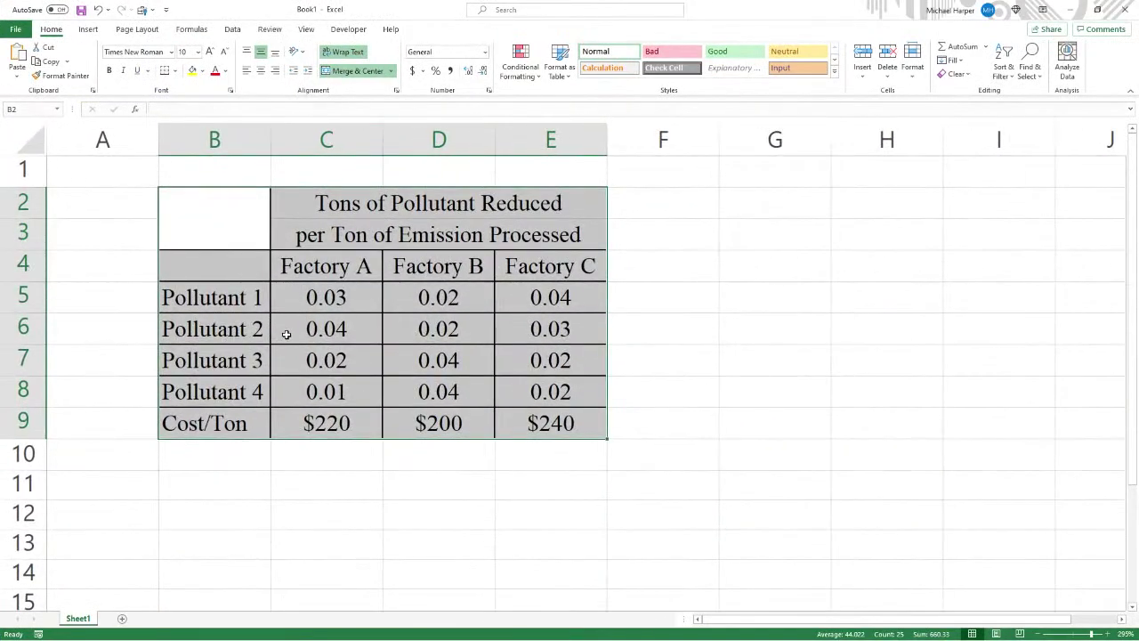
Format the pasted table in Arial with no borders.
click(172, 52)
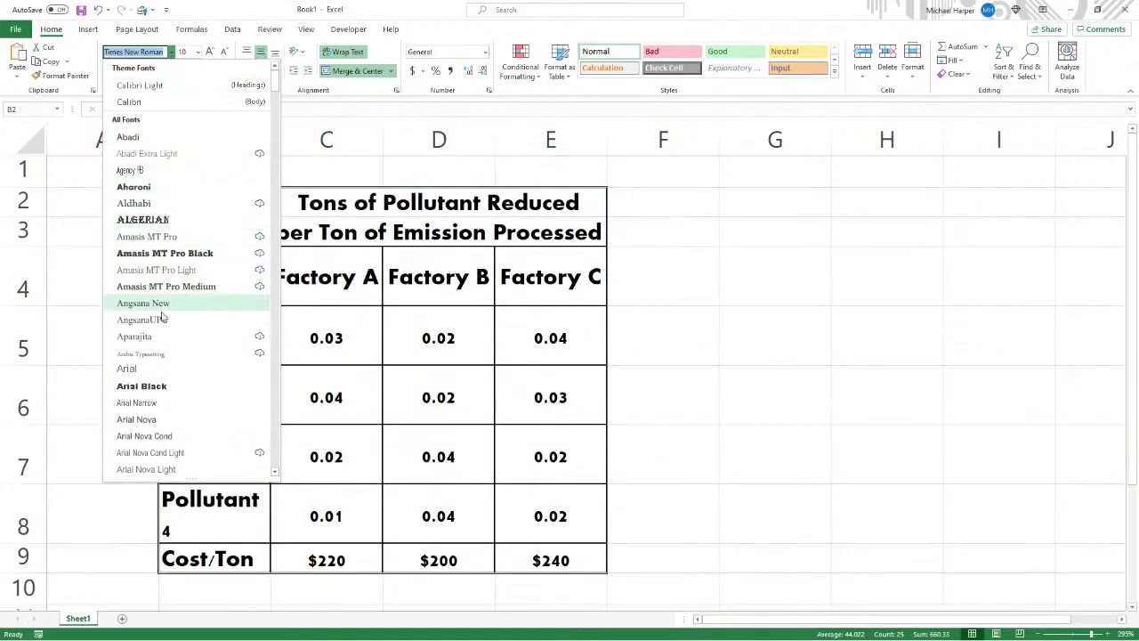
click(155, 378)
click(175, 70)
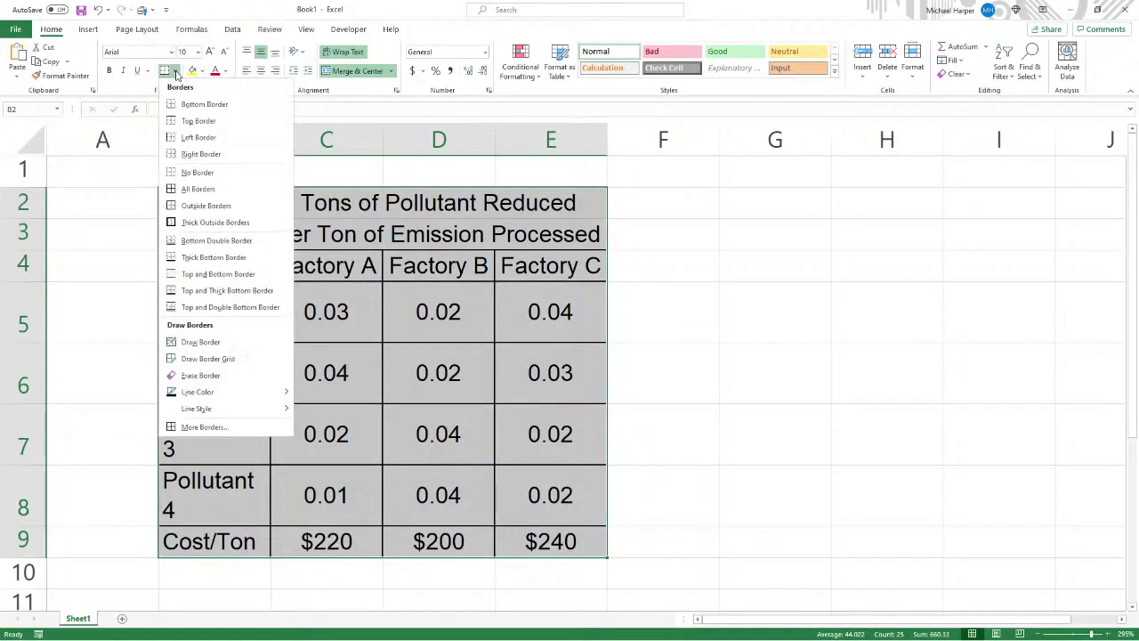
click(190, 173)
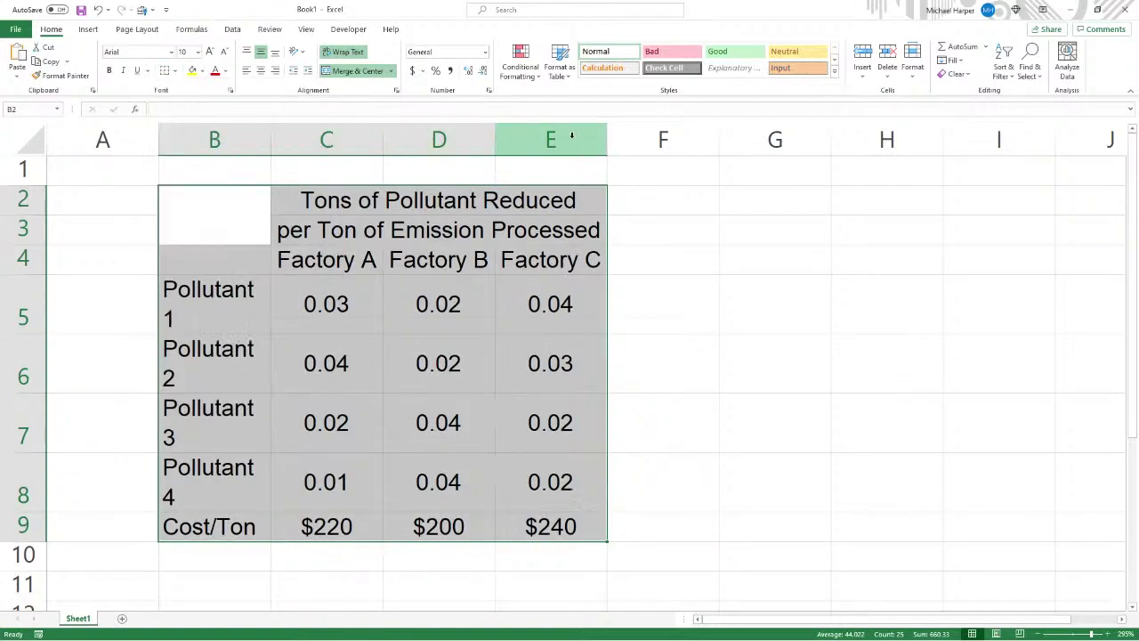
Resize columns B through E so each pollutant label fits on one line.
drag(249, 134, 590, 136)
double_click(608, 137)
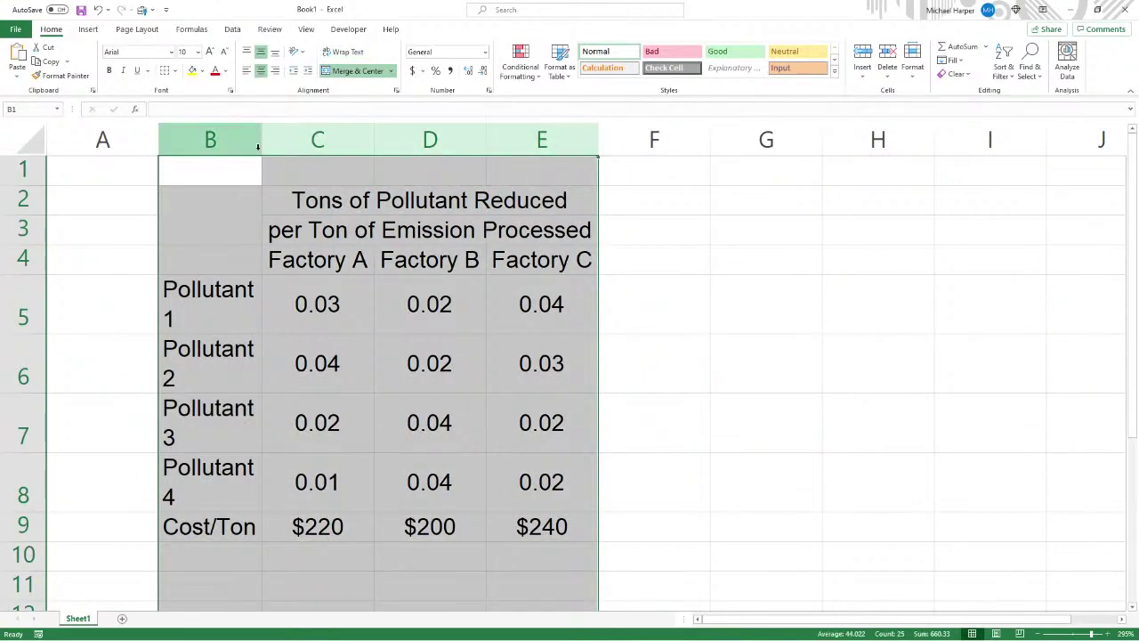
drag(260, 137, 361, 138)
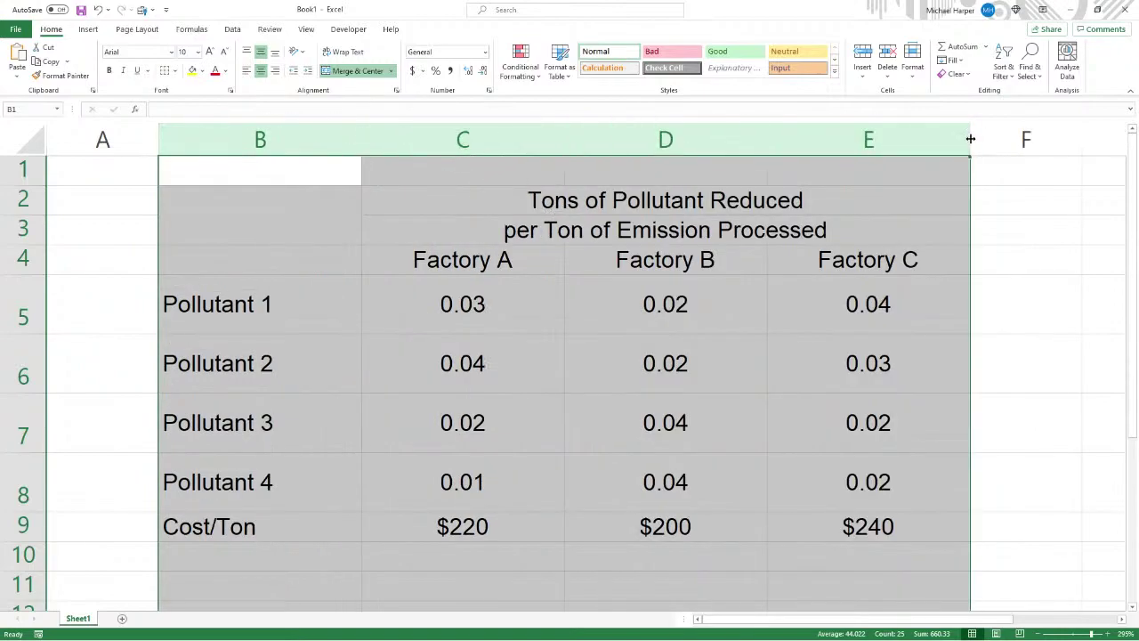
drag(970, 139, 879, 138)
Label row 10 as Max in cell B10.
click(748, 270)
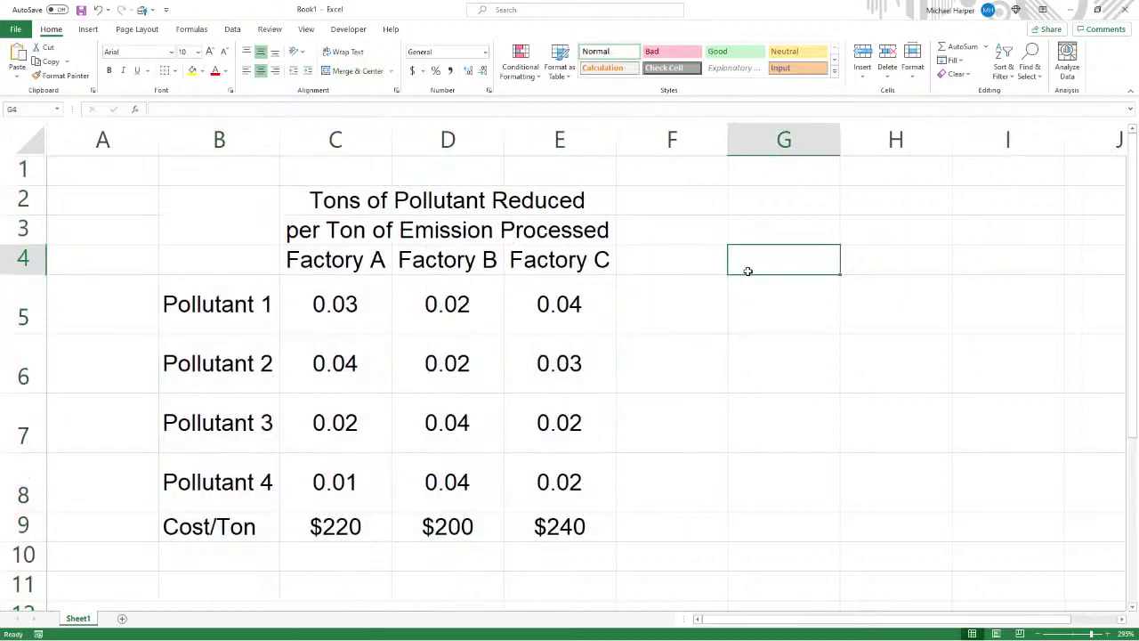
scroll(747, 270, down, 1)
scroll(747, 270, up, 1)
scroll(744, 304, down, 1)
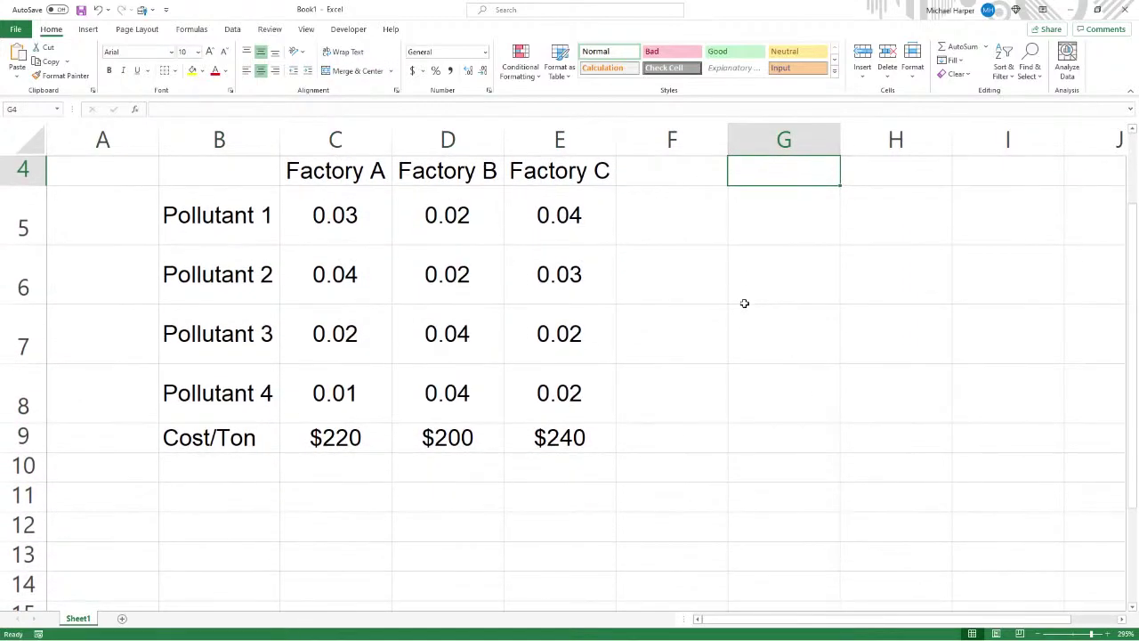
click(222, 465)
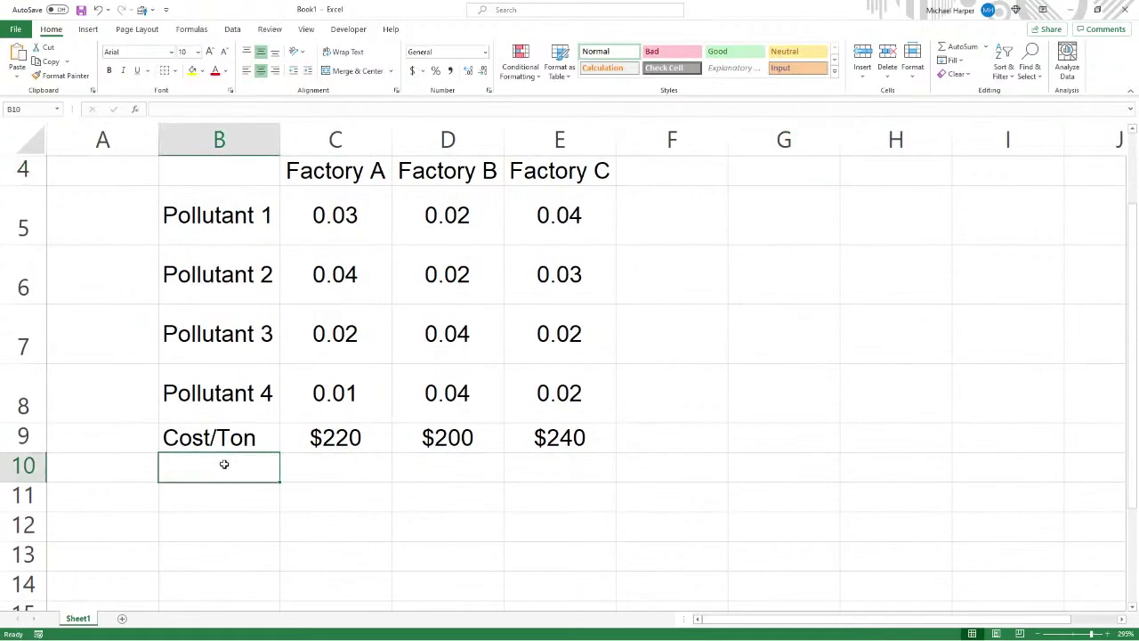
text(Max)
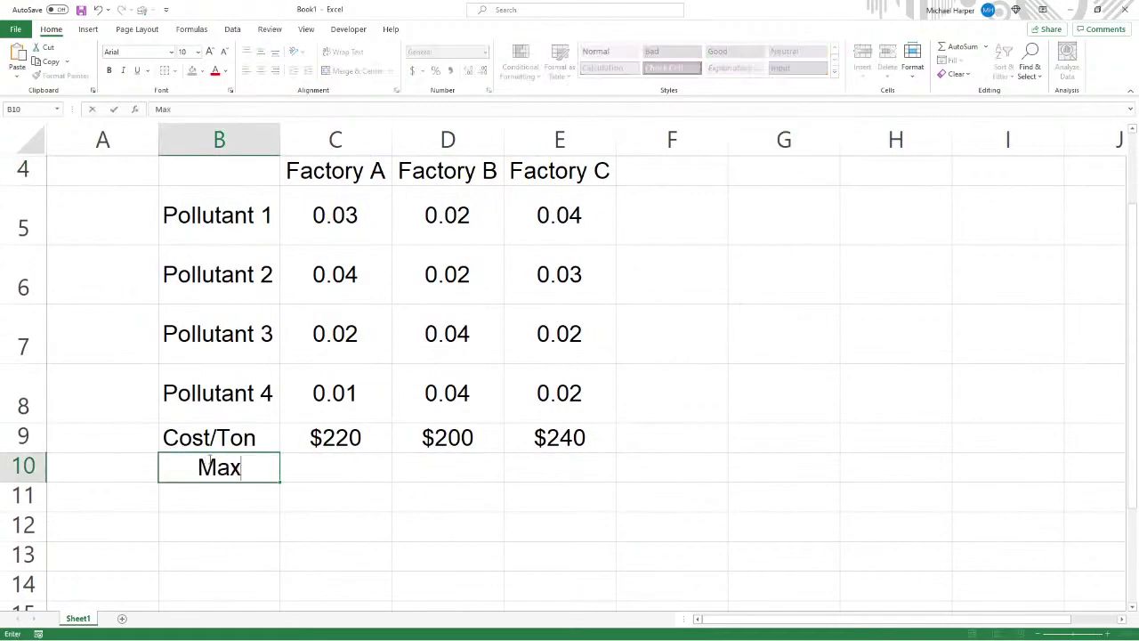
key(Tab)
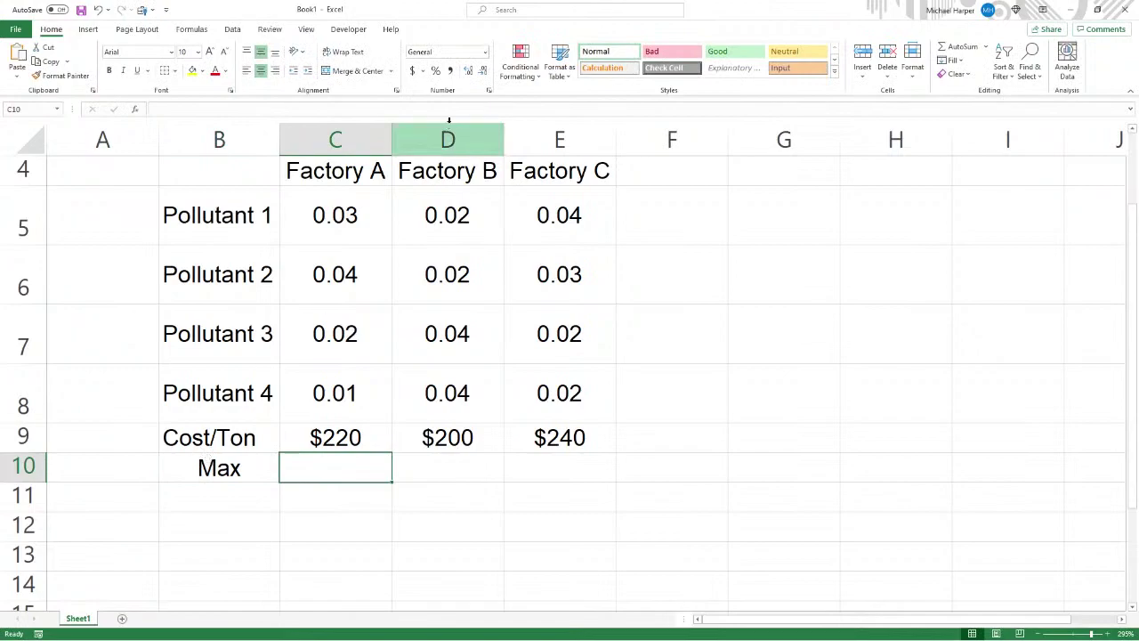
Enter the 280-ton maximum in C10, D10 and E10.
key(alt+Tab)
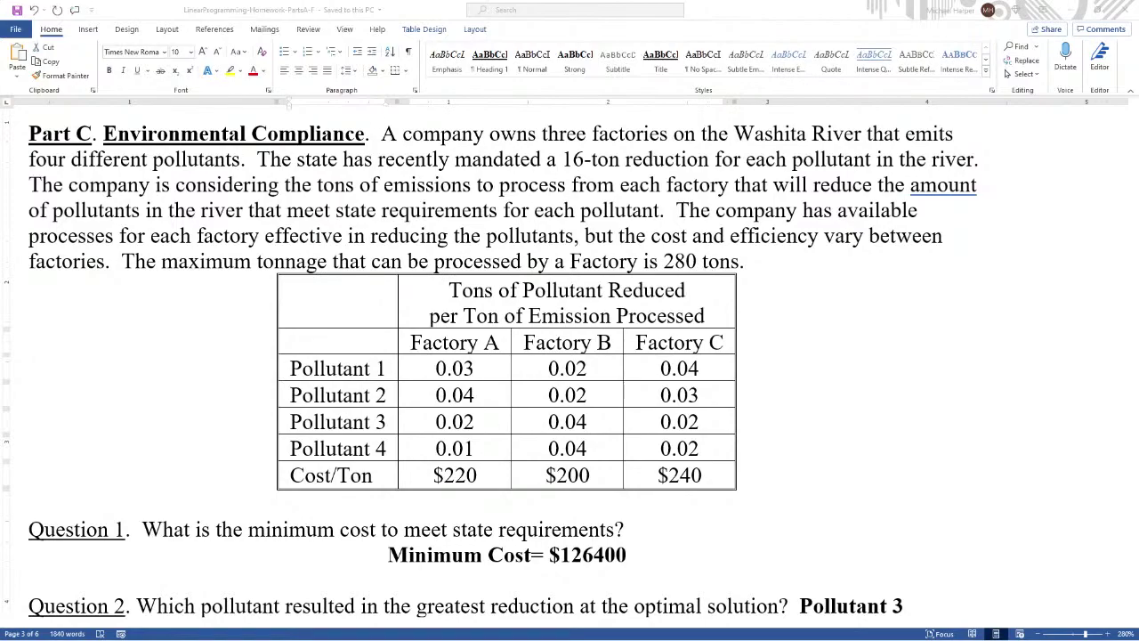
key(alt+Tab)
drag(911, 90, 666, 45)
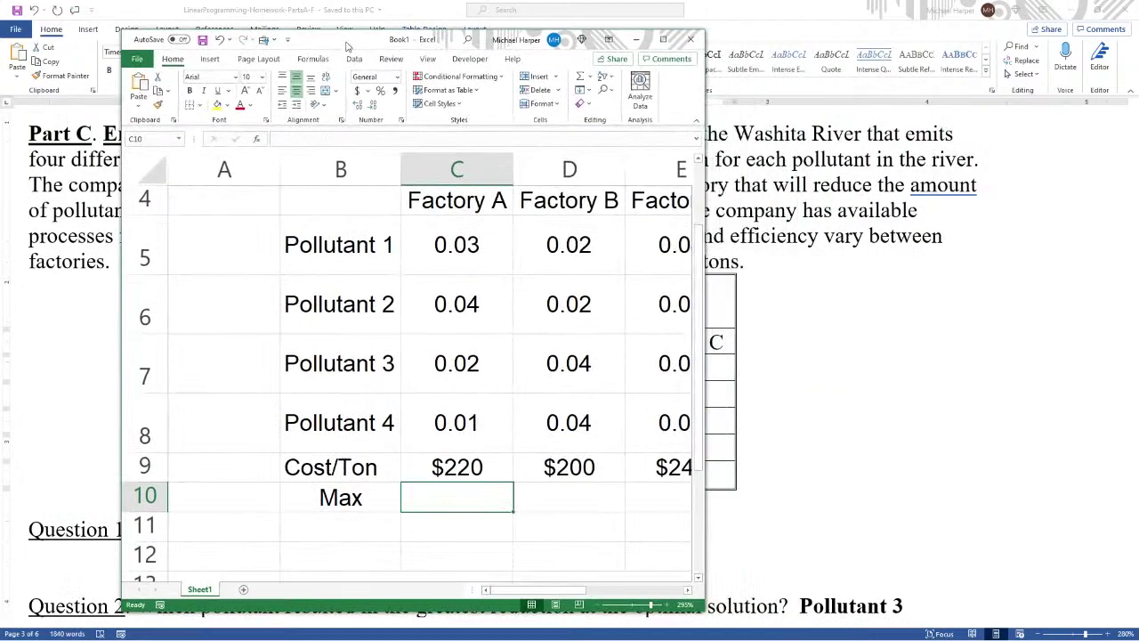
click(664, 41)
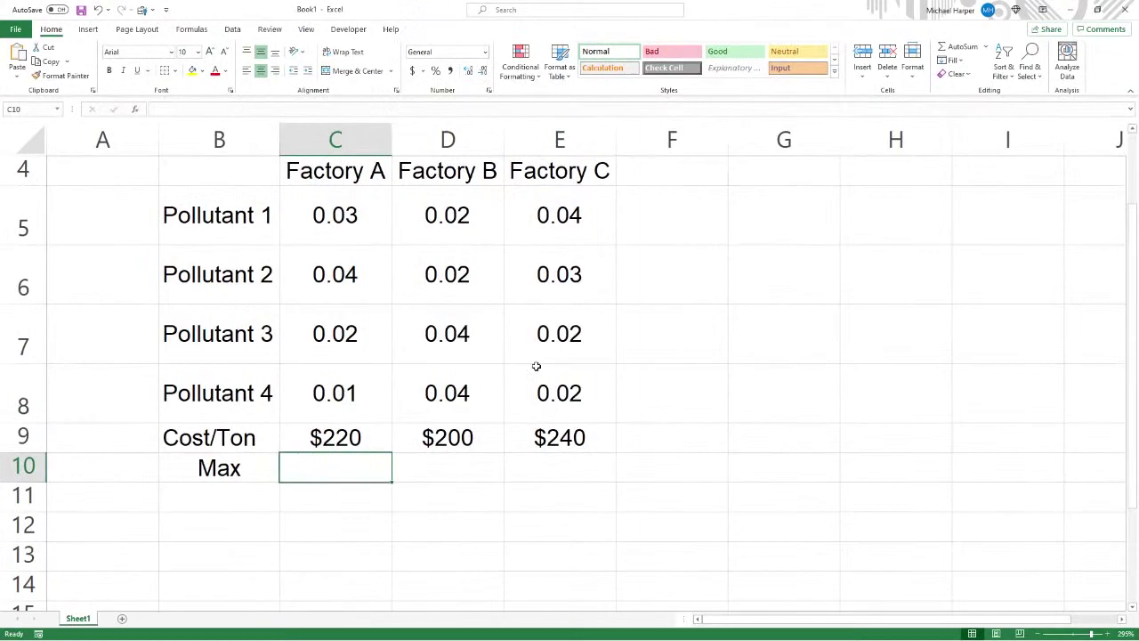
text(280)
key(Tab)
text(280)
key(Tab)
text(280)
key(Tab)
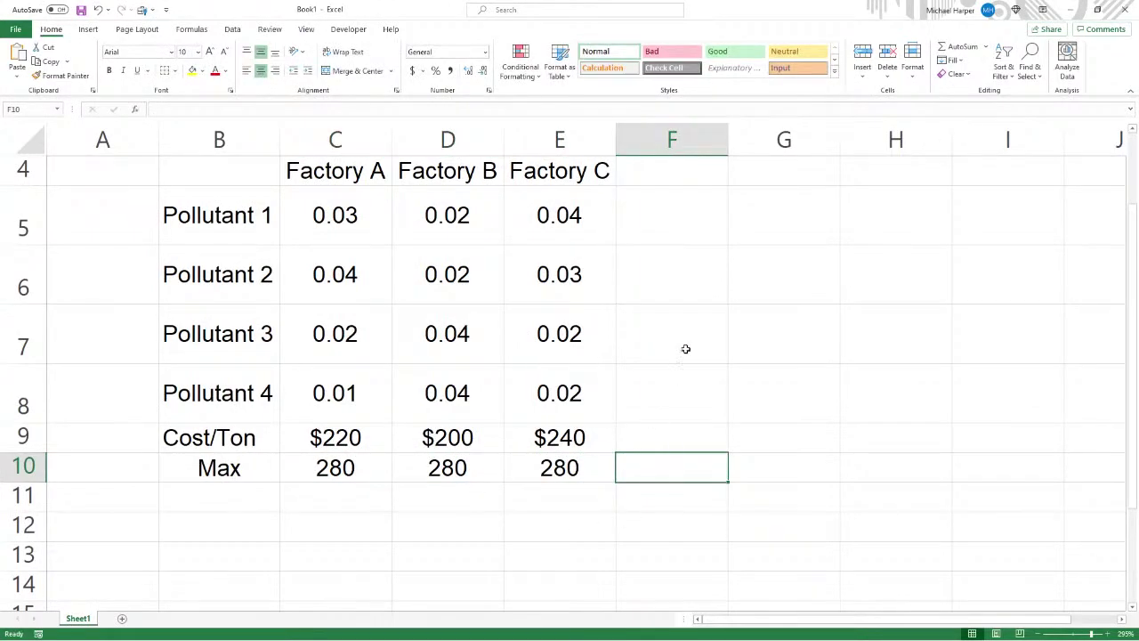
Head column F with Reduction in F4, leaving F5 empty.
scroll(685, 349, up, 1)
scroll(687, 366, down, 1)
scroll(691, 204, up, 1)
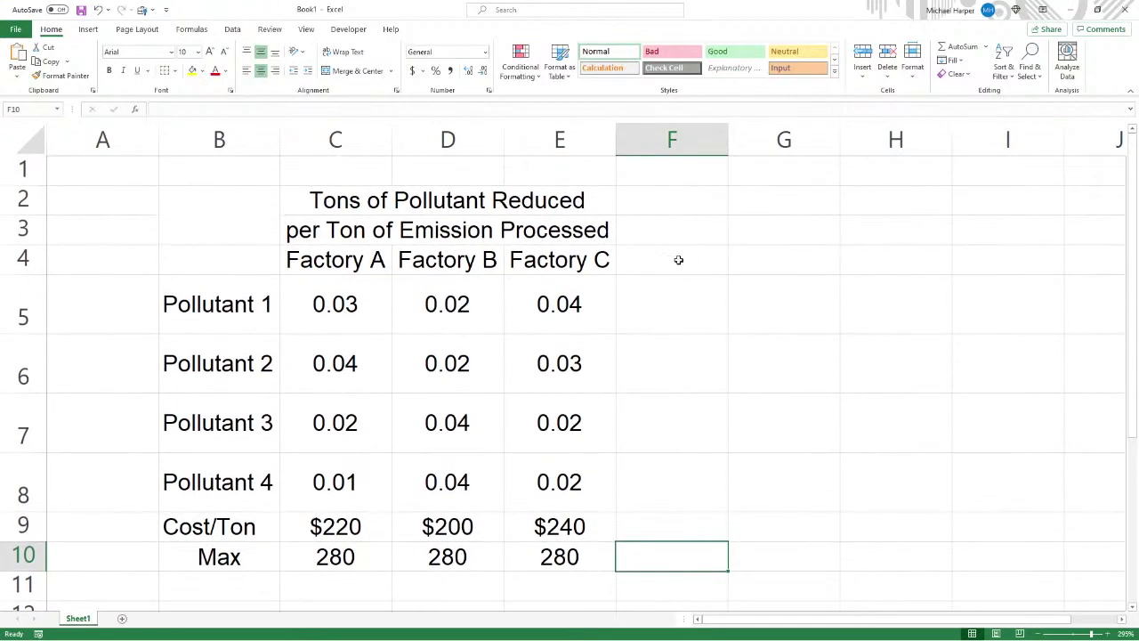
click(678, 258)
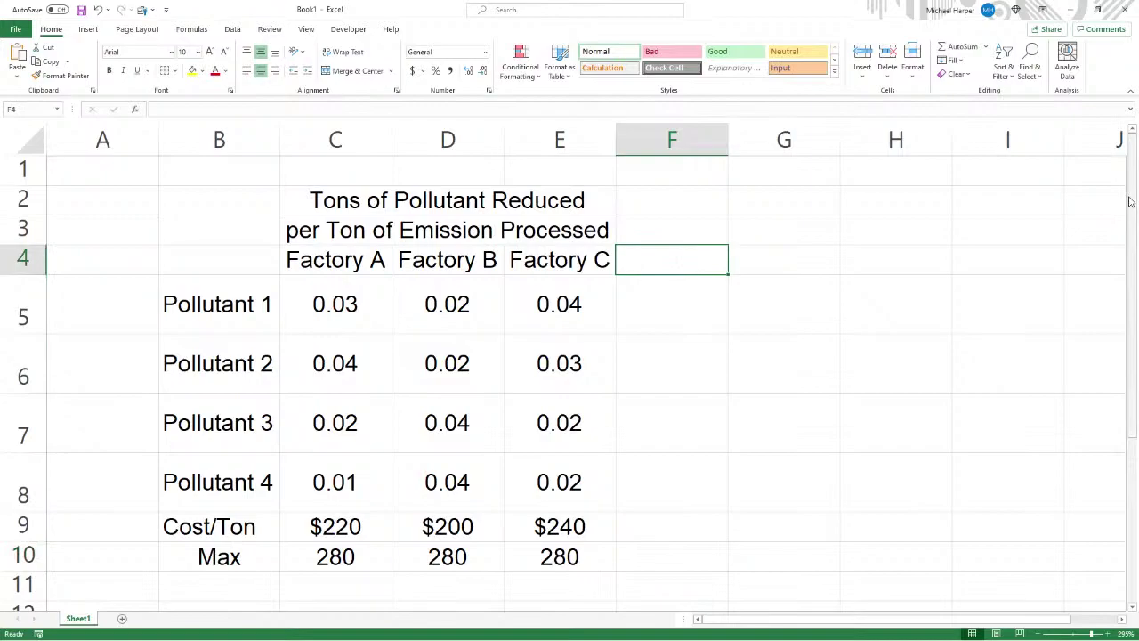
text(Reduction)
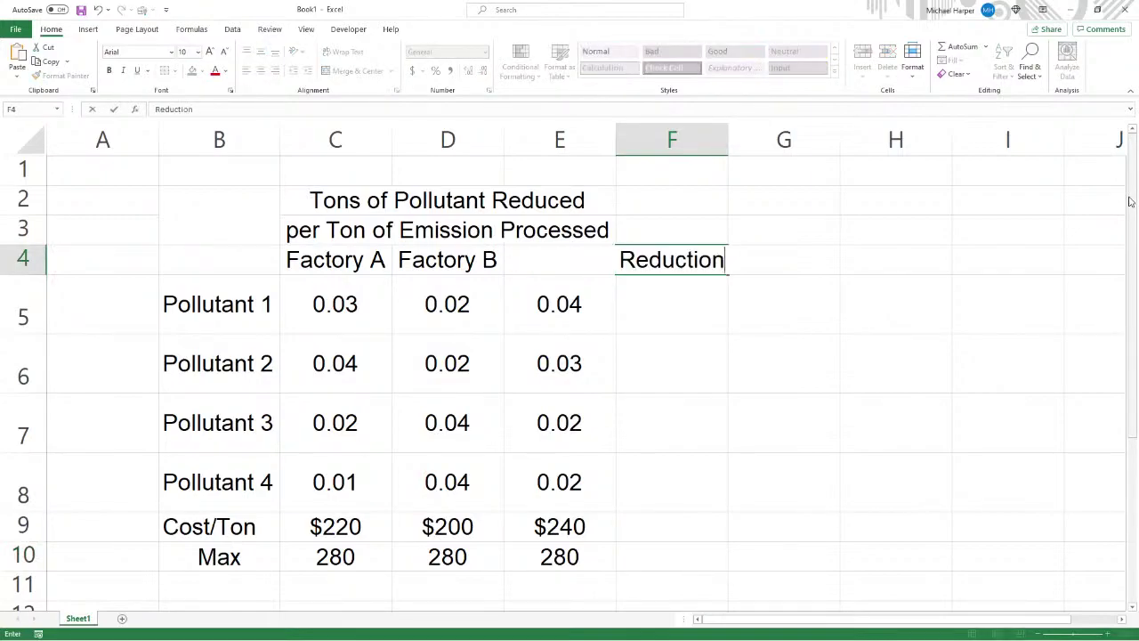
key(Return)
text(=)
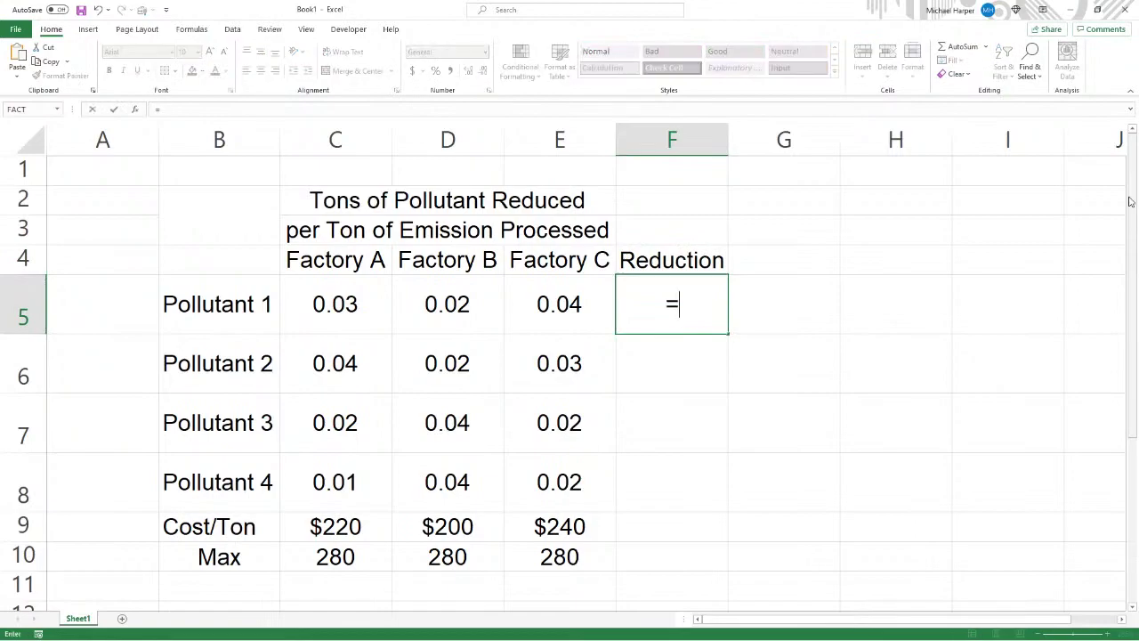
key(BackSpace)
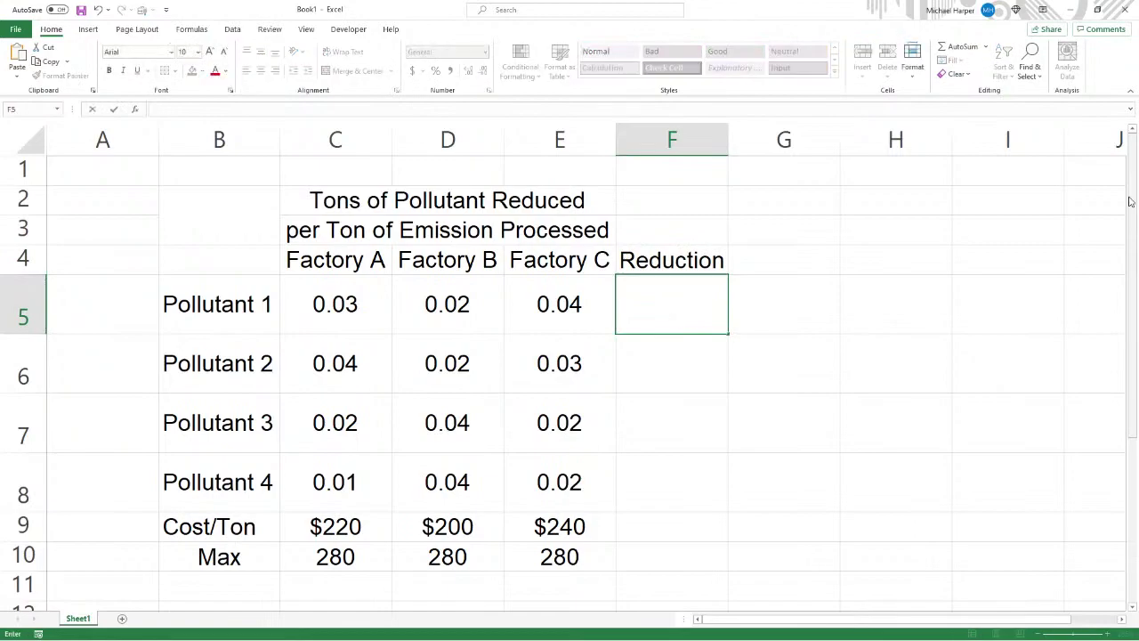
Add the row label Opt.Mix in cell B11.
scroll(1130, 201, down, 1)
click(245, 496)
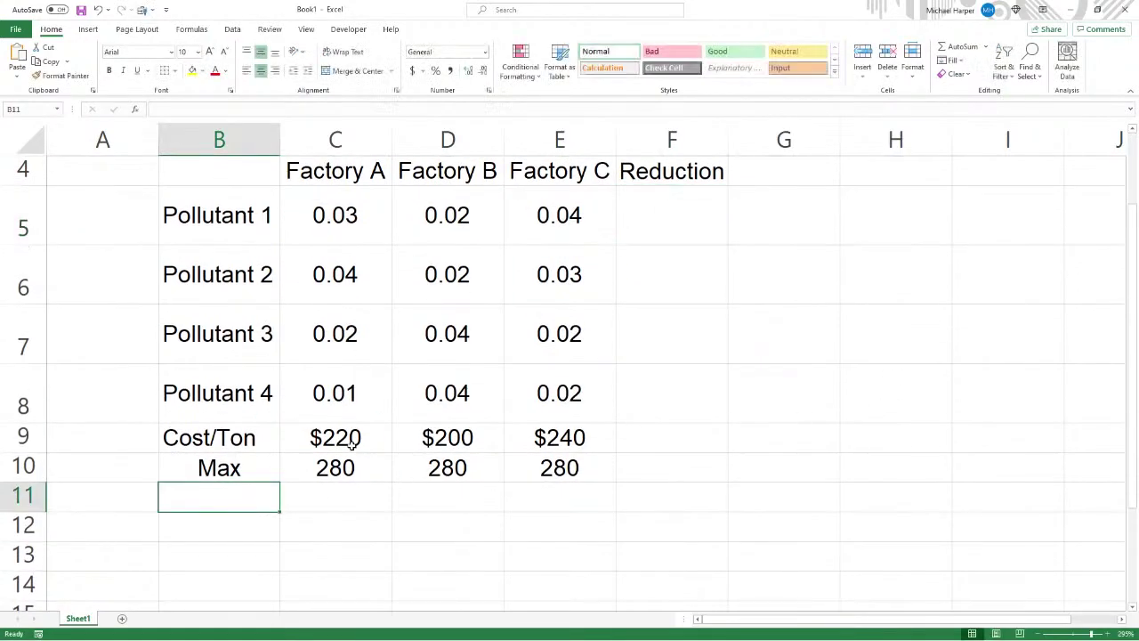
text(Opt.)
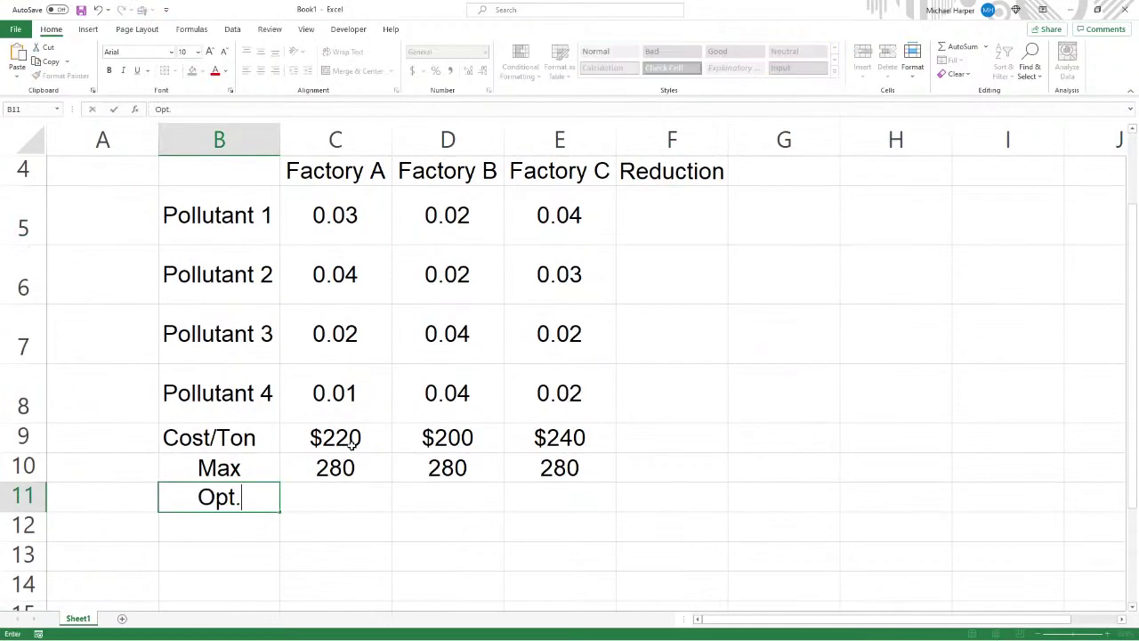
text(Mix)
key(Tab)
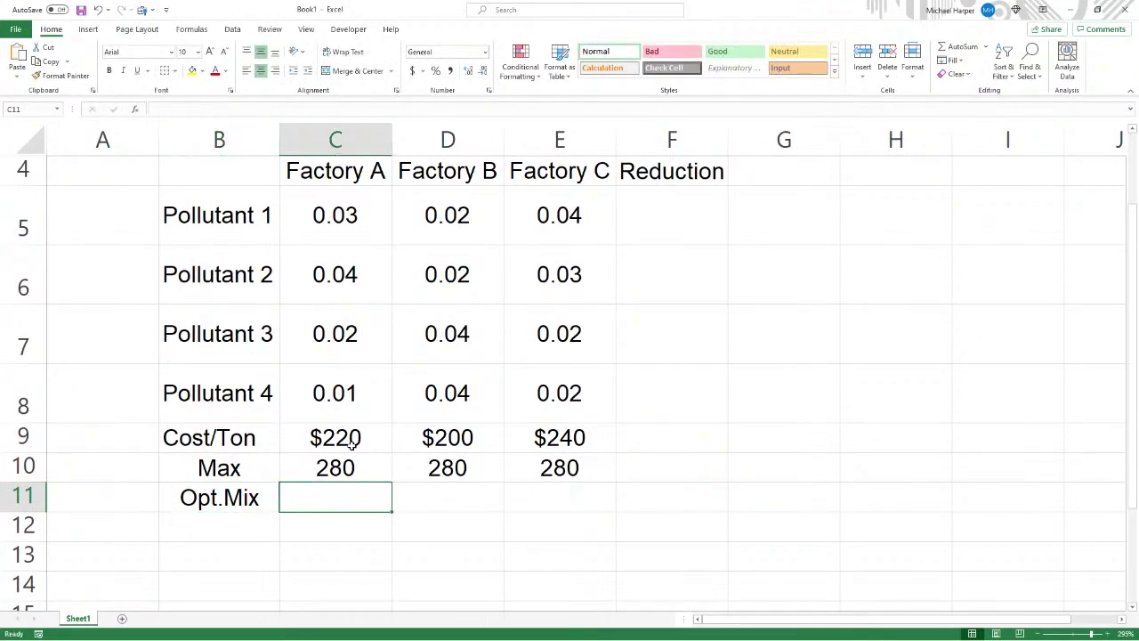
Give the Opt.Mix cells C11:E11 a thick outside border without adding a fill colour.
drag(329, 504, 516, 498)
scroll(517, 491, up, 1)
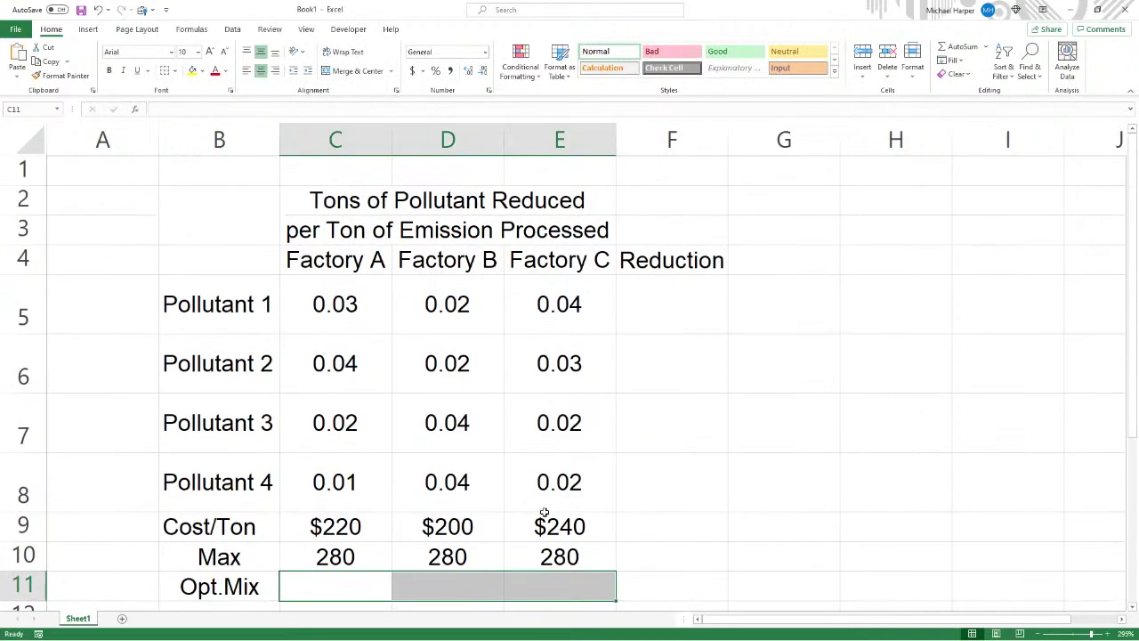
click(173, 70)
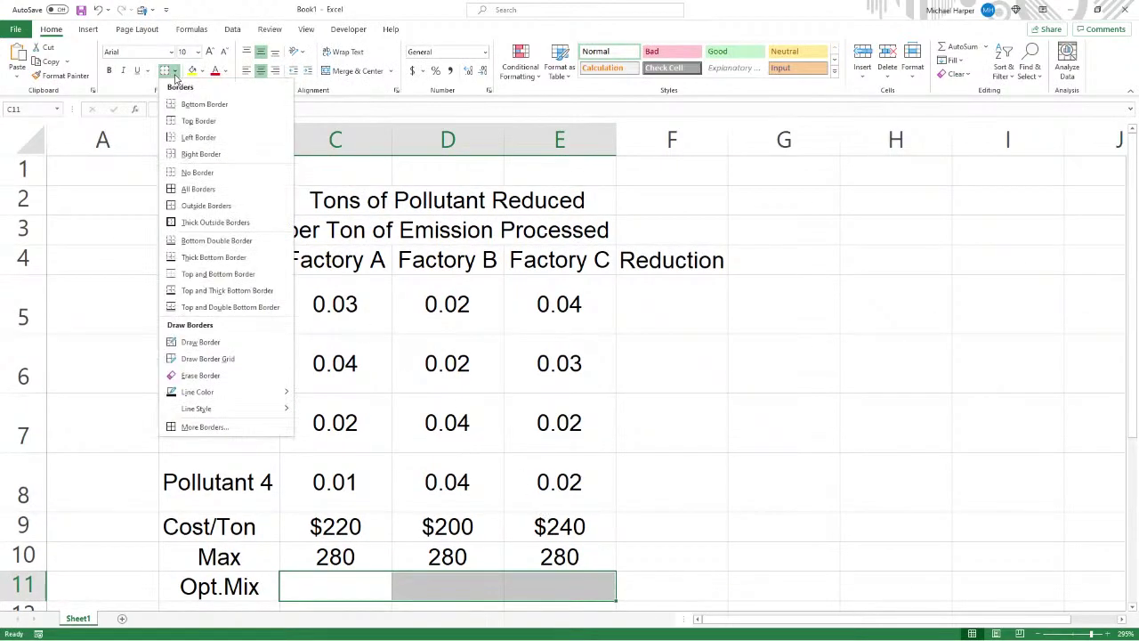
click(203, 222)
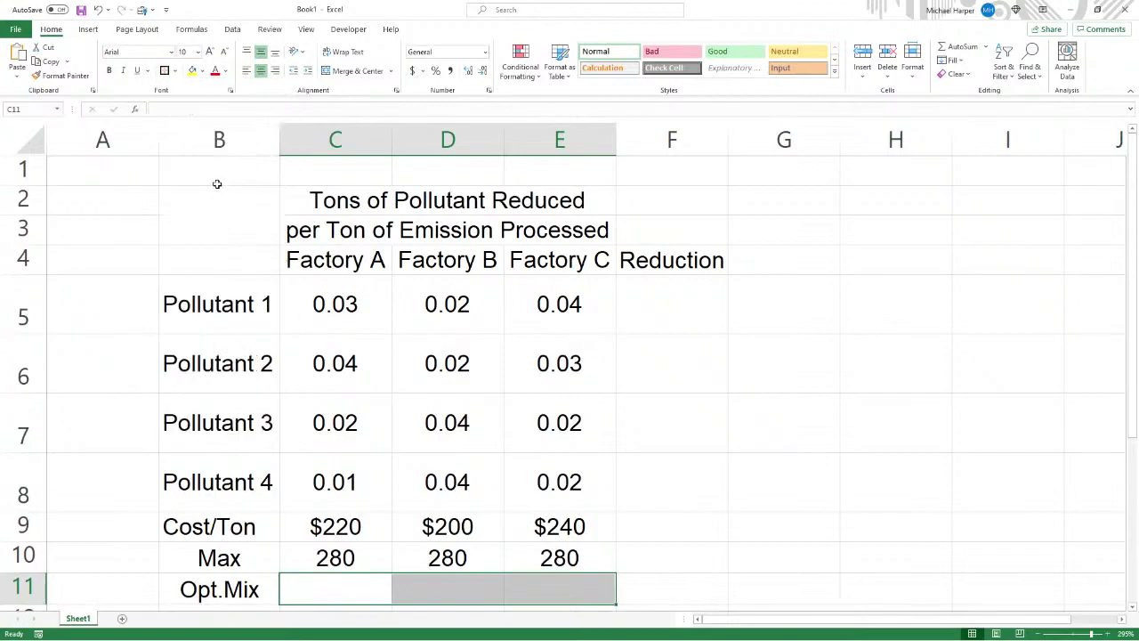
click(202, 71)
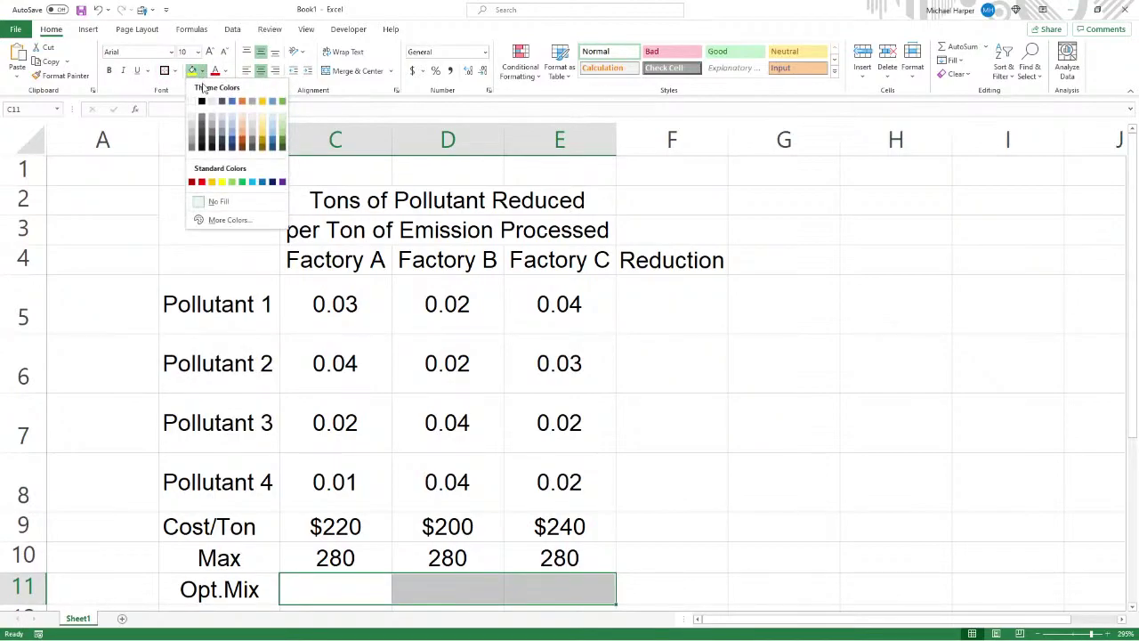
click(193, 116)
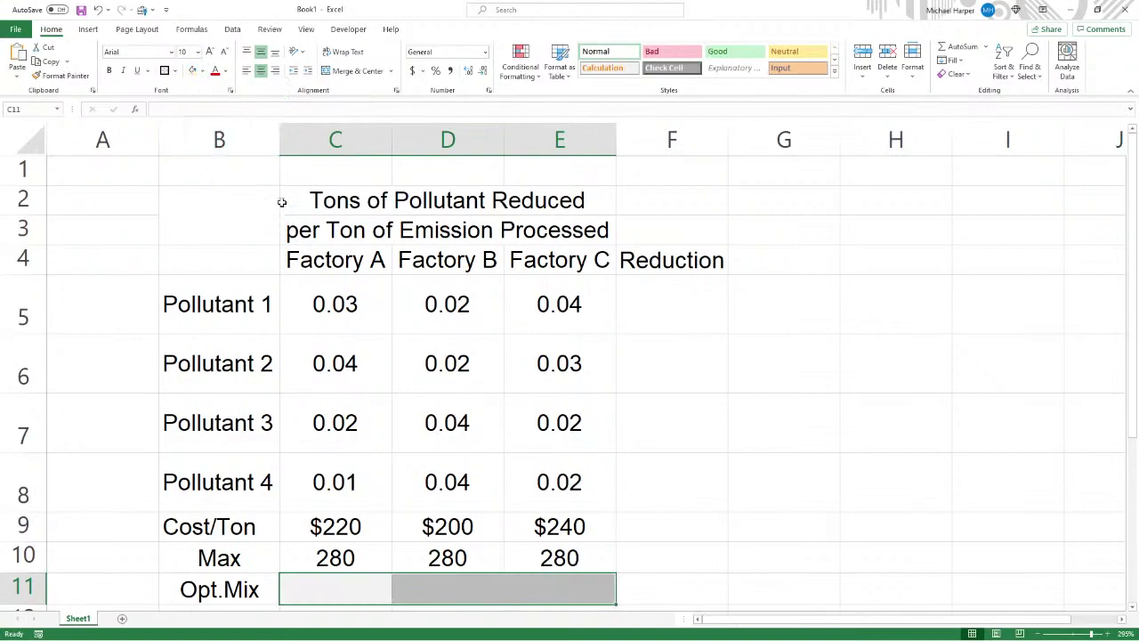
Select cell F5 for the reduction formula.
scroll(281, 202, down, 3)
click(542, 292)
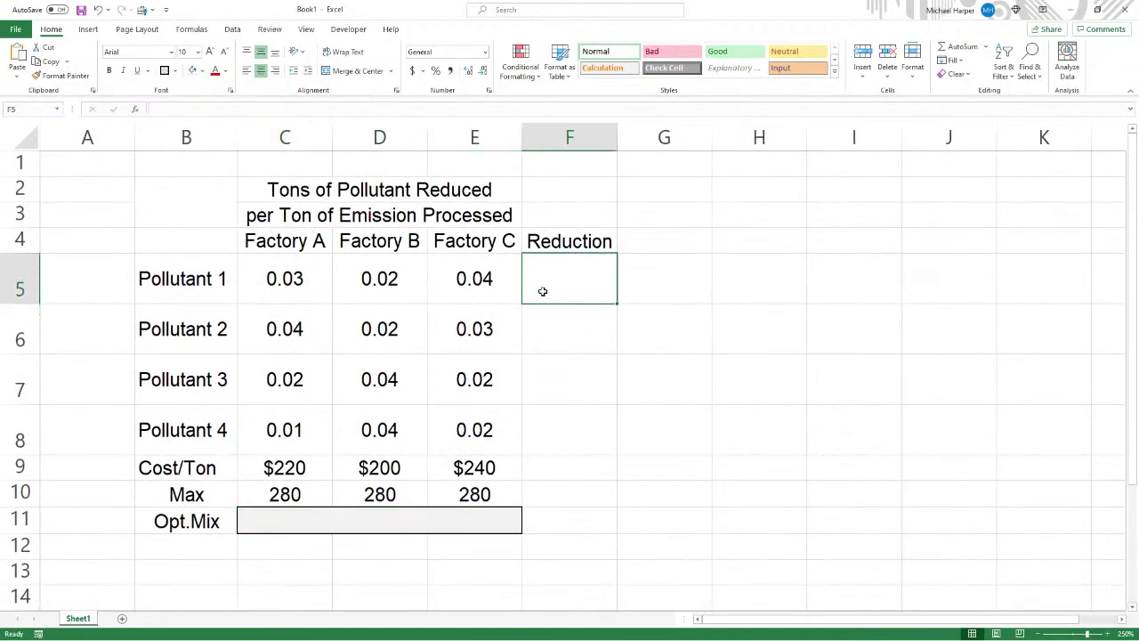
click(560, 463)
Enter =SUMPRODUCT(C5:E5,$C$11:$E$11) in F5 for Pollutant 1's reduction.
click(560, 277)
text(=sumproduct)
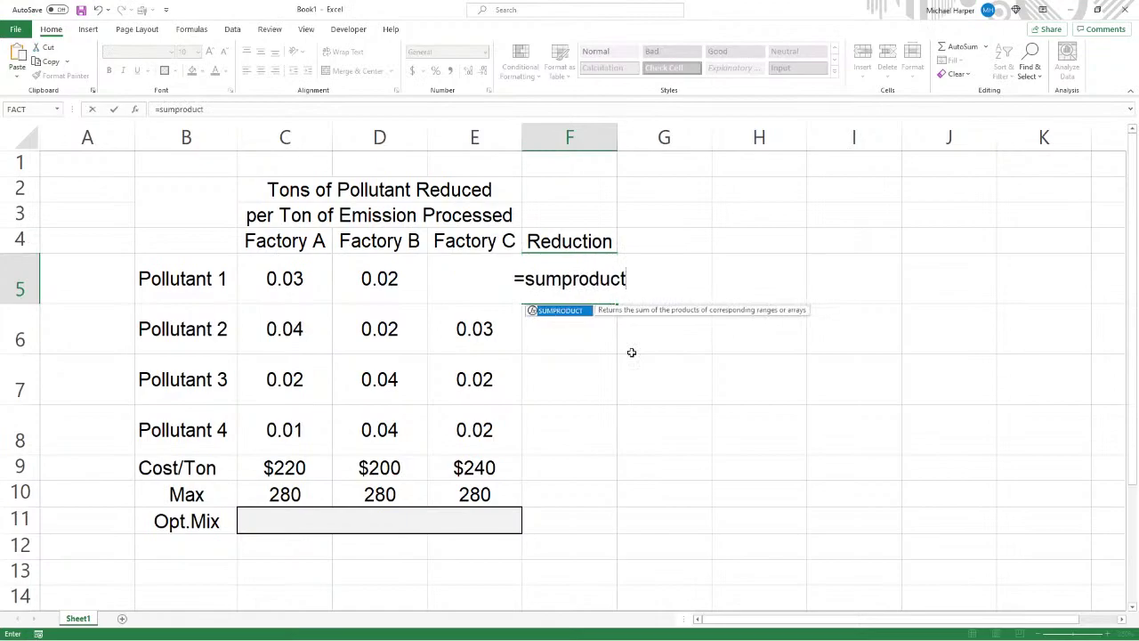
text(()
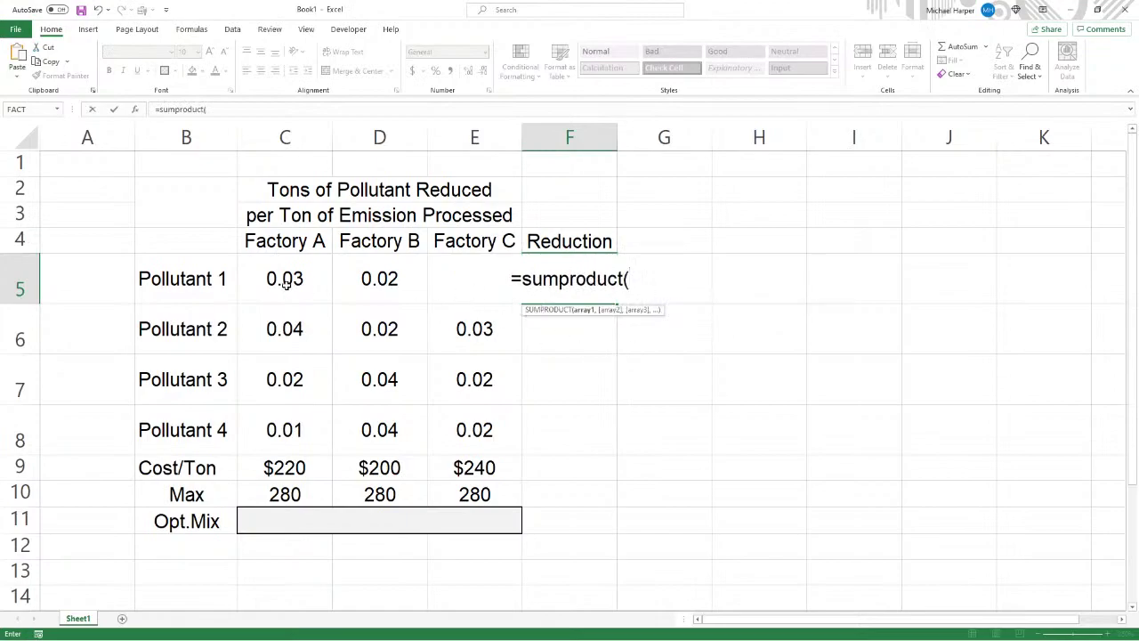
drag(289, 292, 445, 283)
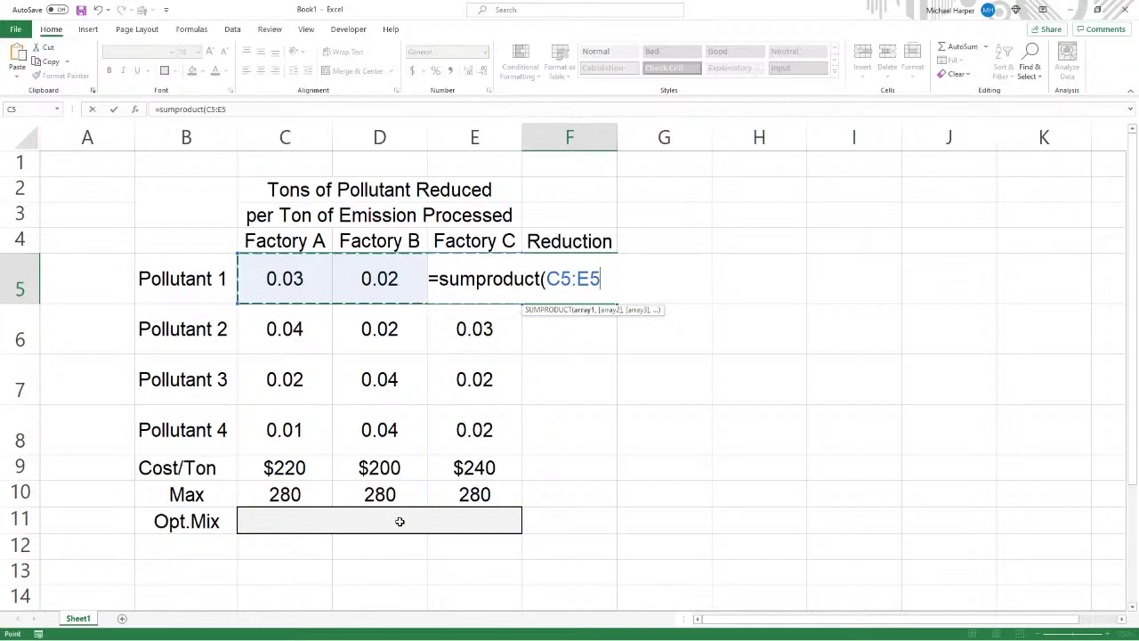
text(,)
click(276, 525)
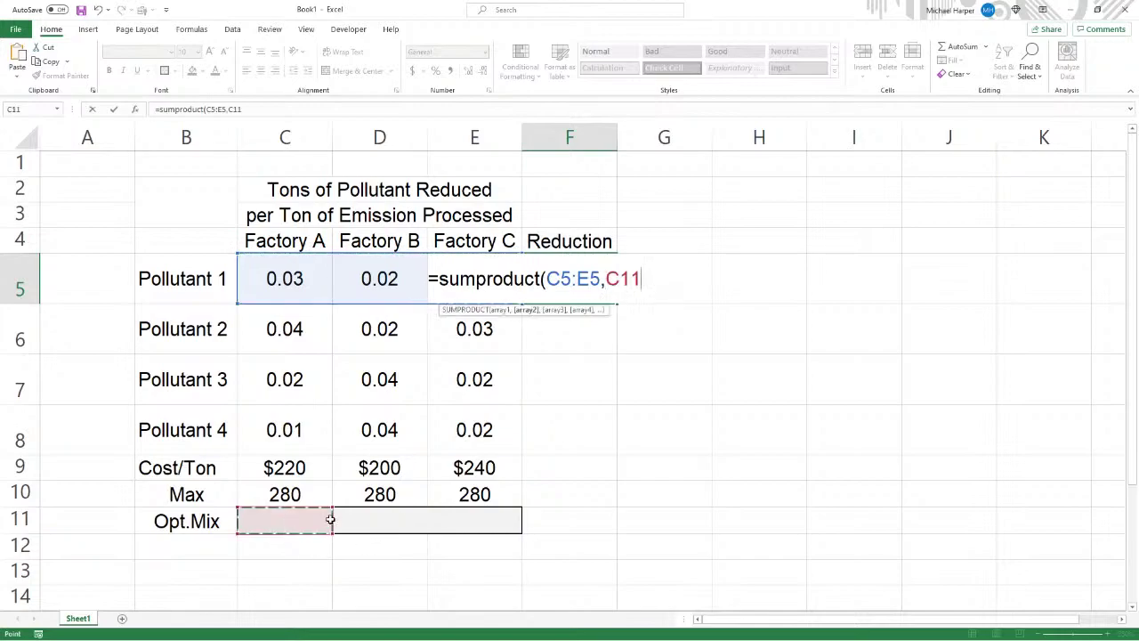
drag(338, 519, 447, 518)
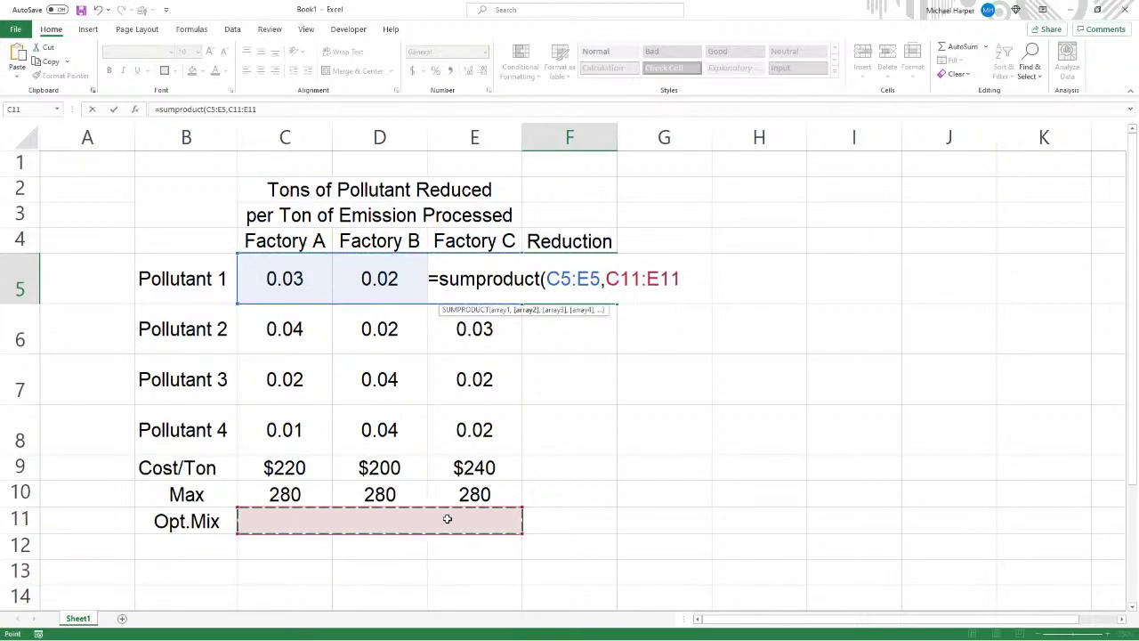
key(F4)
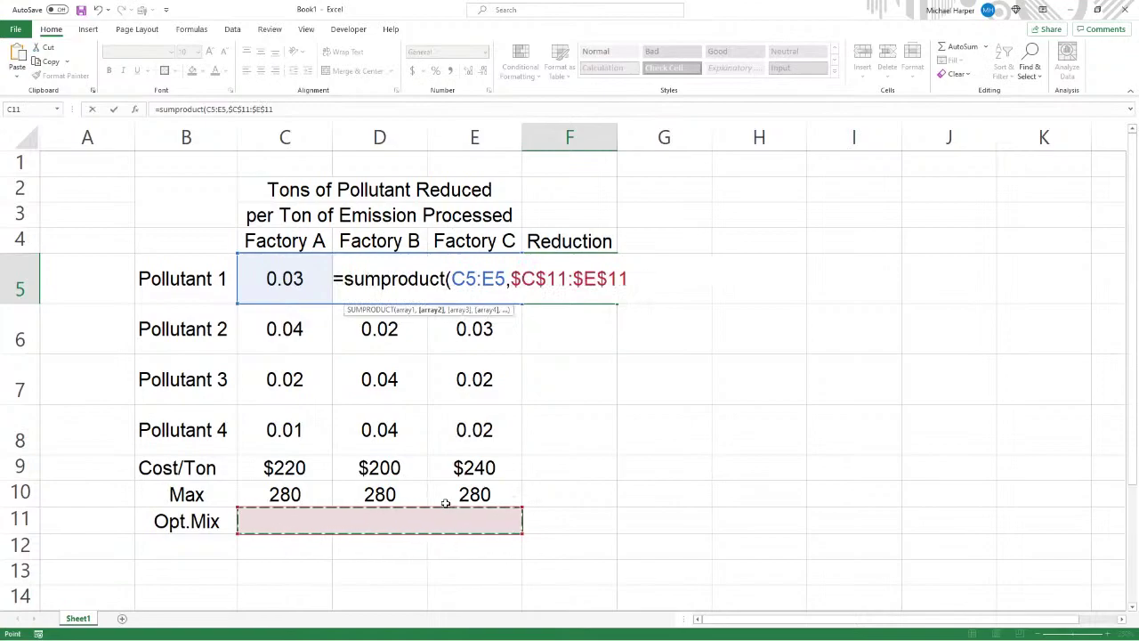
text())
key(Return)
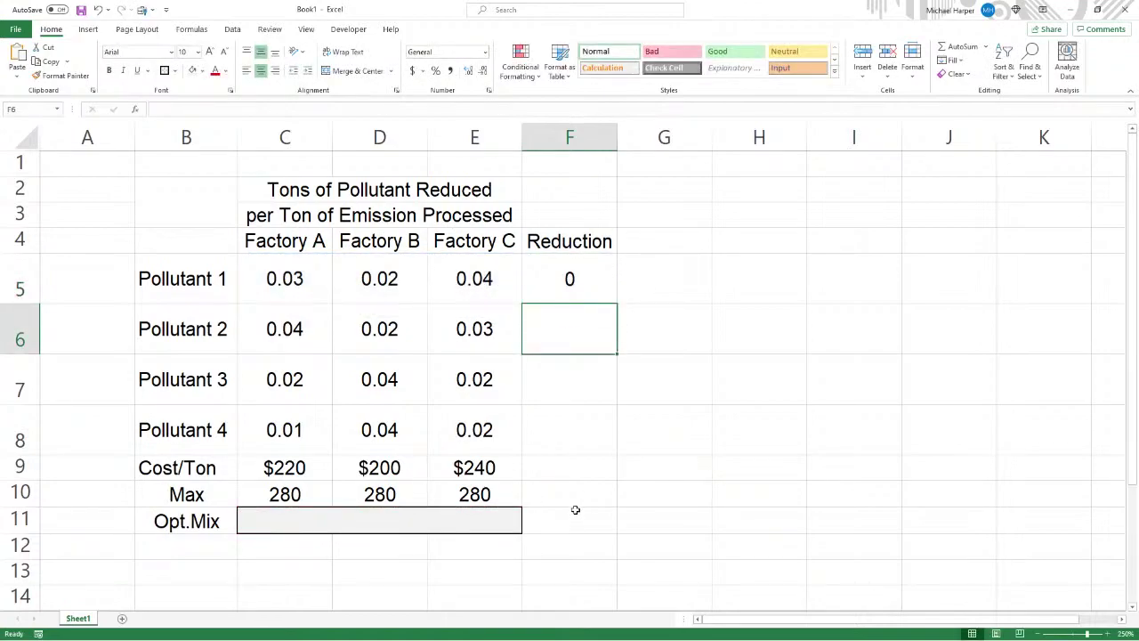
Copy the F5 SUMPRODUCT formula down to F9 and shade the Cost/Ton result F9 grey.
click(571, 280)
drag(618, 303, 624, 341)
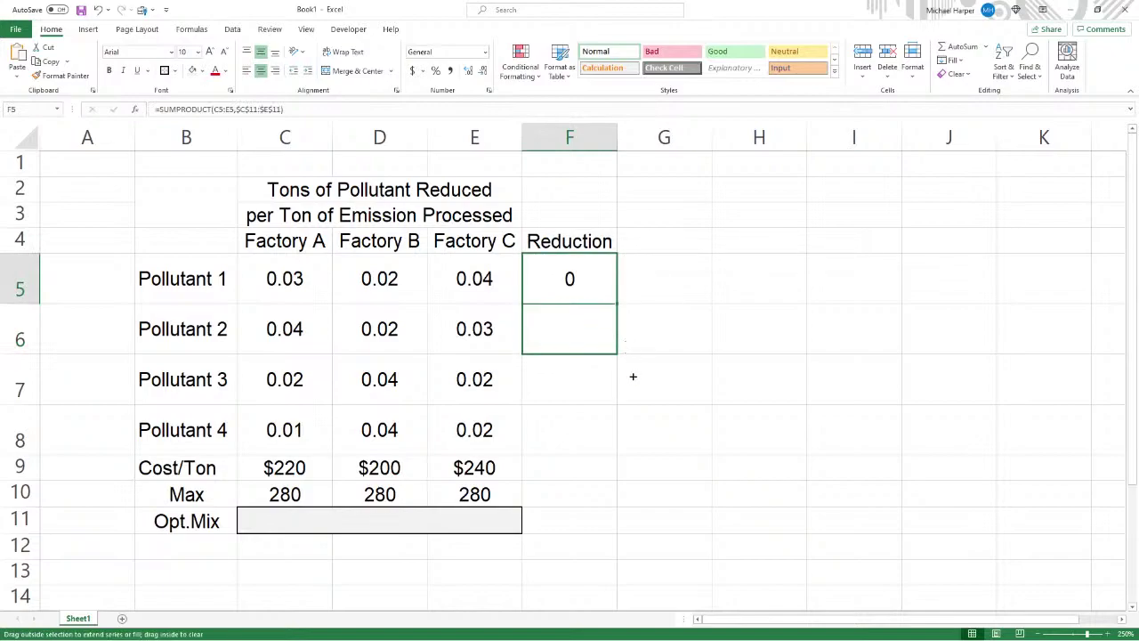
drag(633, 378, 630, 473)
click(582, 467)
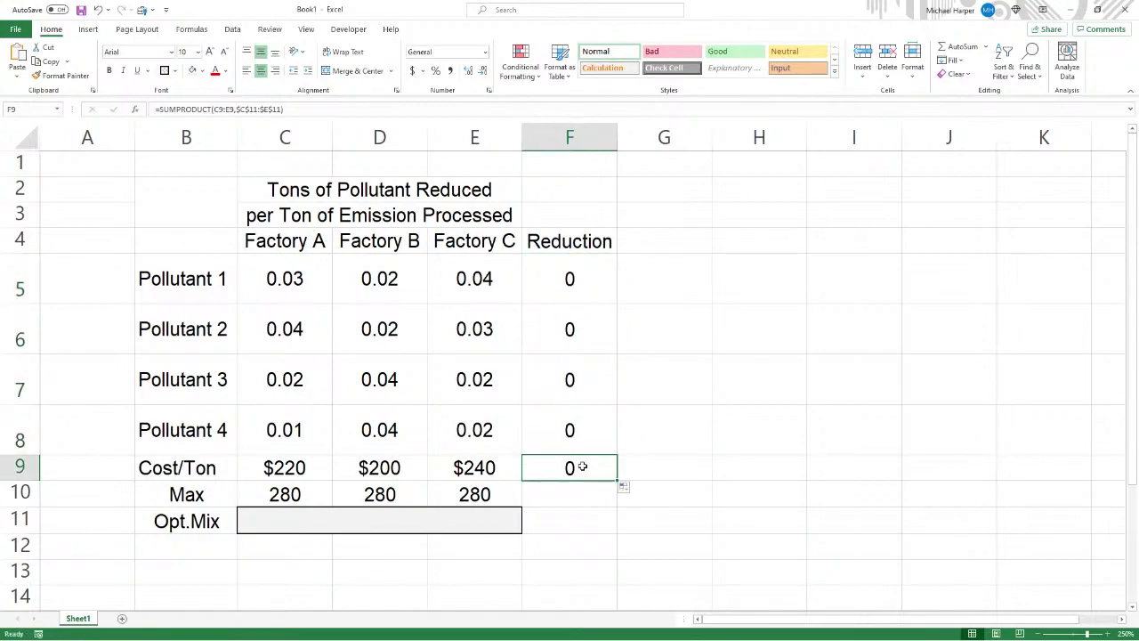
click(194, 71)
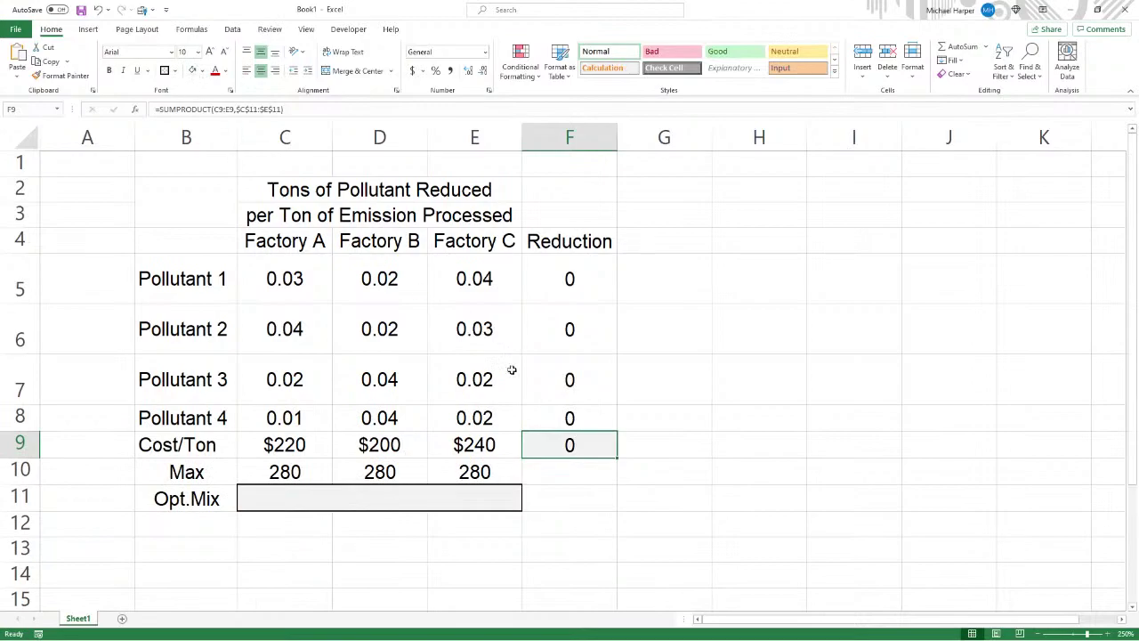
click(574, 477)
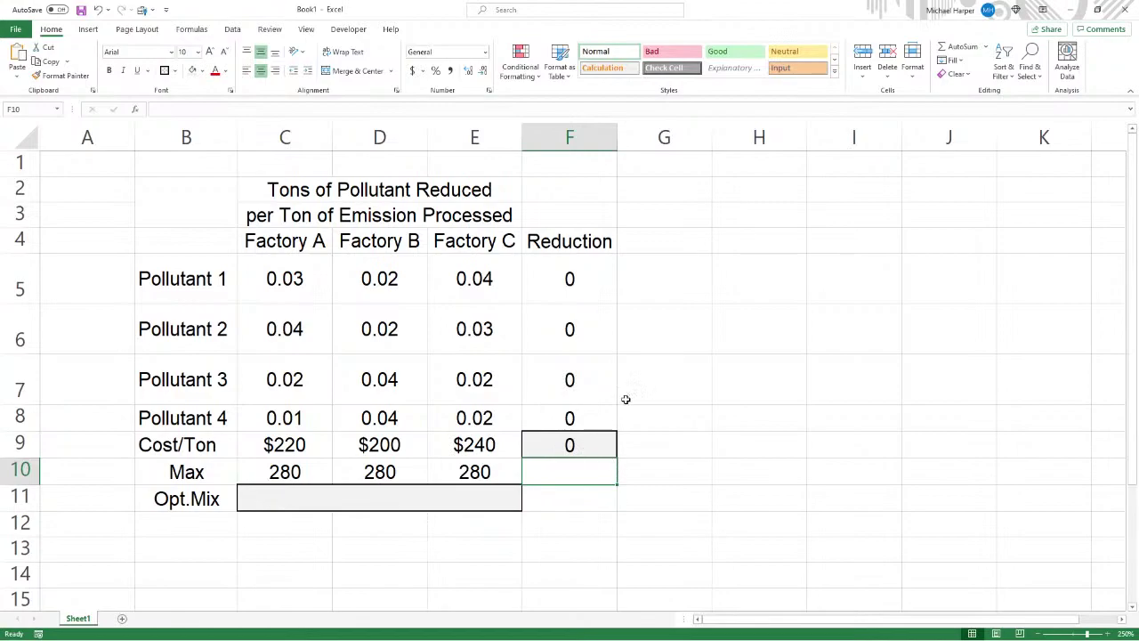
Add a Mandate header in G4 with 16 for each of Pollutants 1 through 4.
click(662, 231)
text(Mandate)
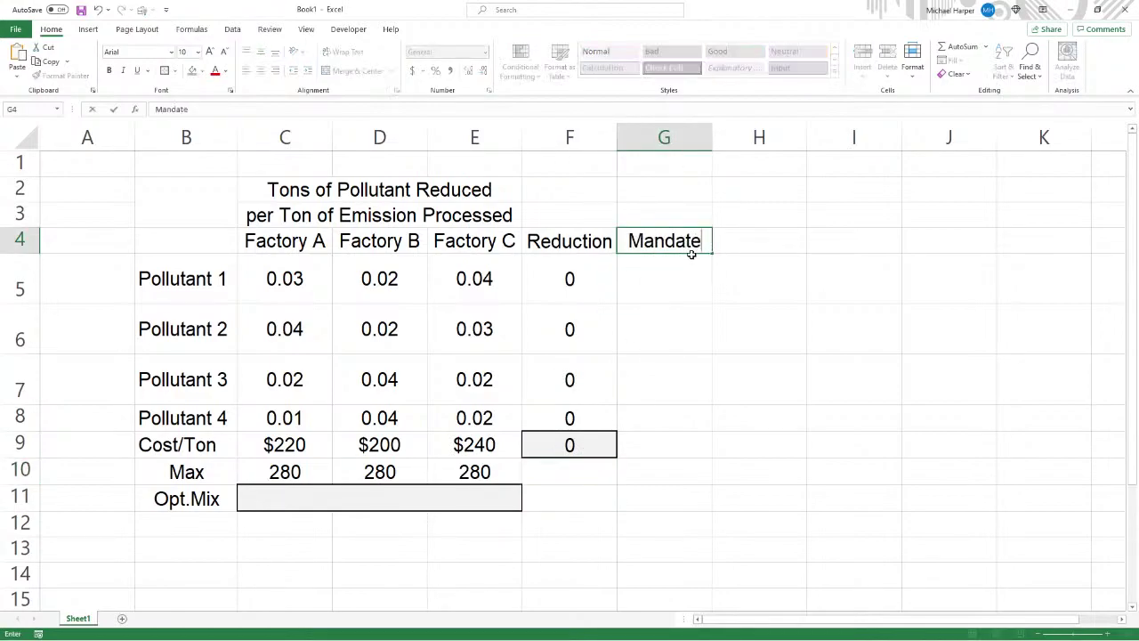
key(Return)
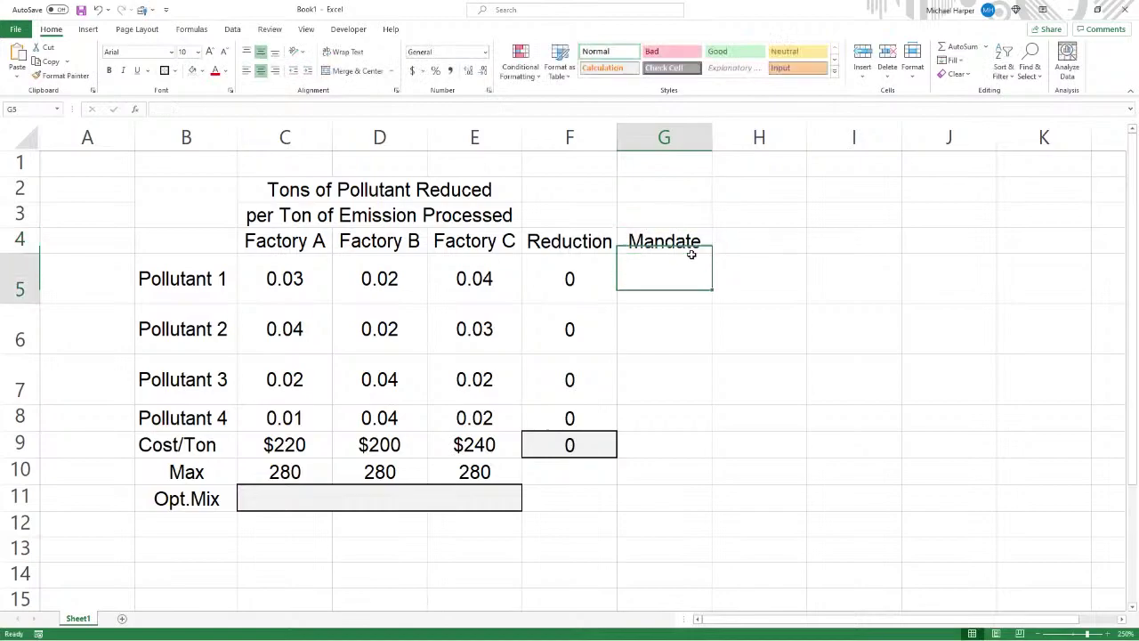
text(16)
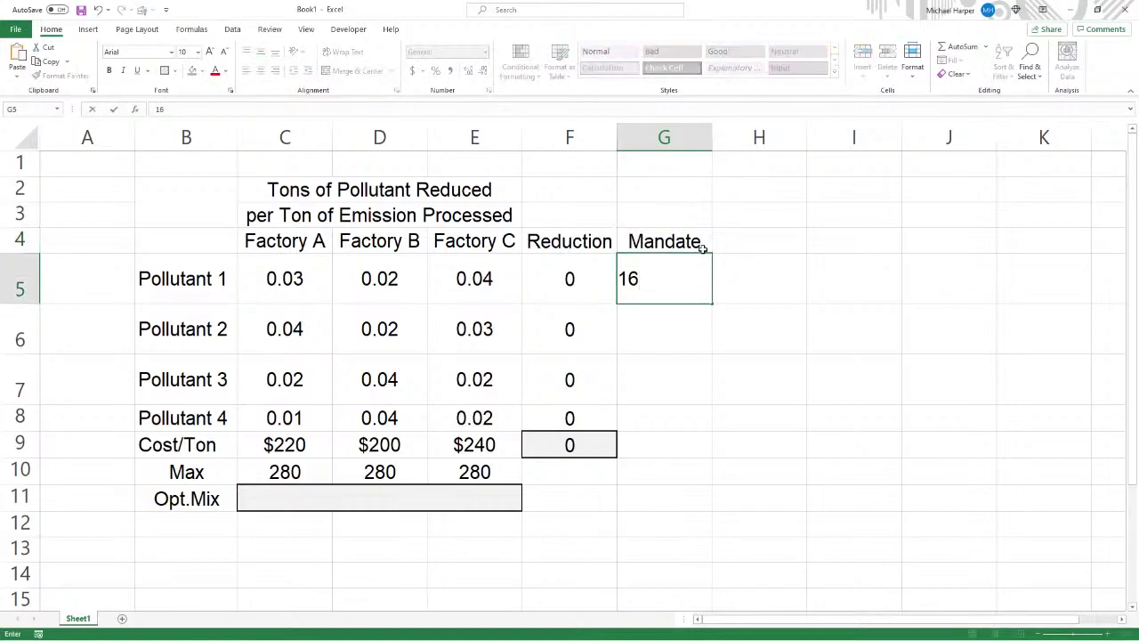
key(Return)
text(16)
key(Return)
text(16)
key(Return)
text(16)
key(Return)
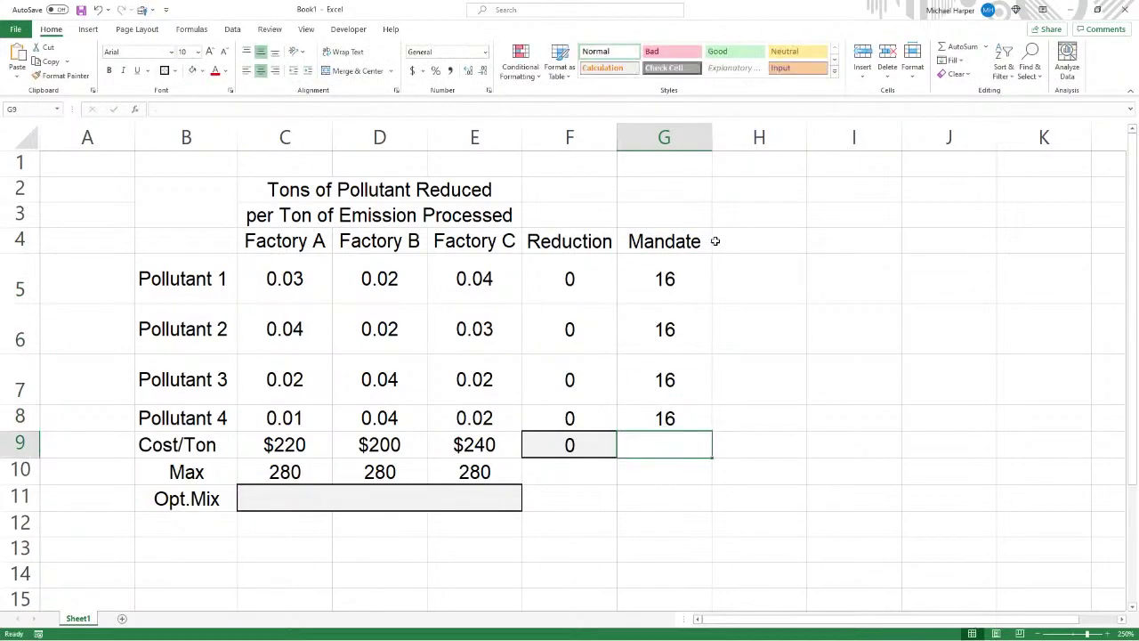
Return to Excel full screen and select the mandate value in G5.
key(alt+Tab)
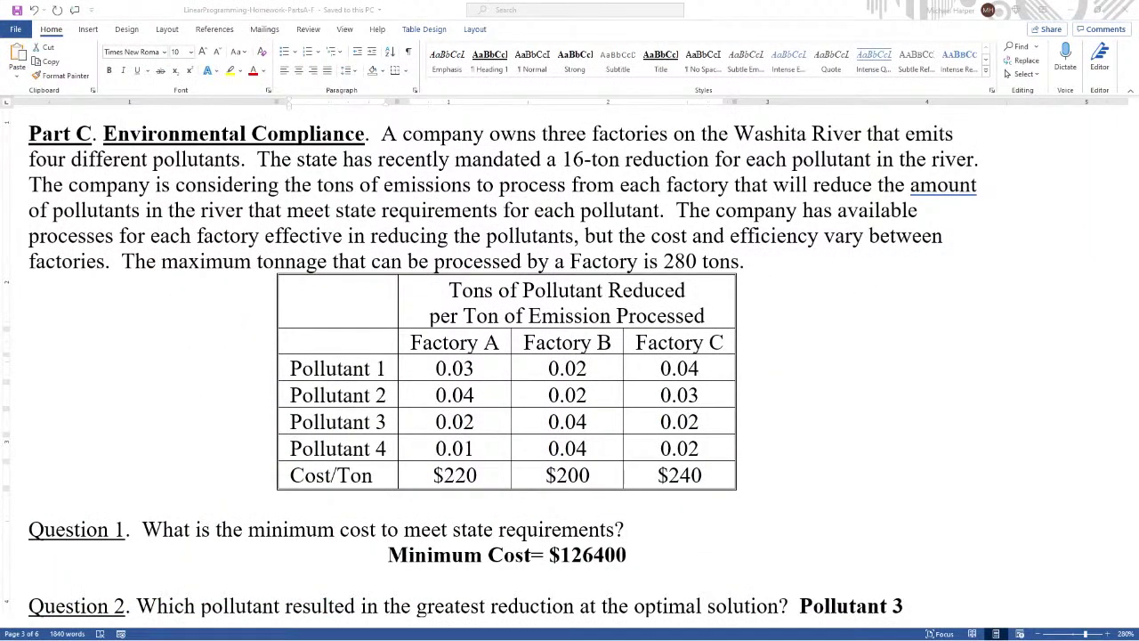
key(alt+Tab)
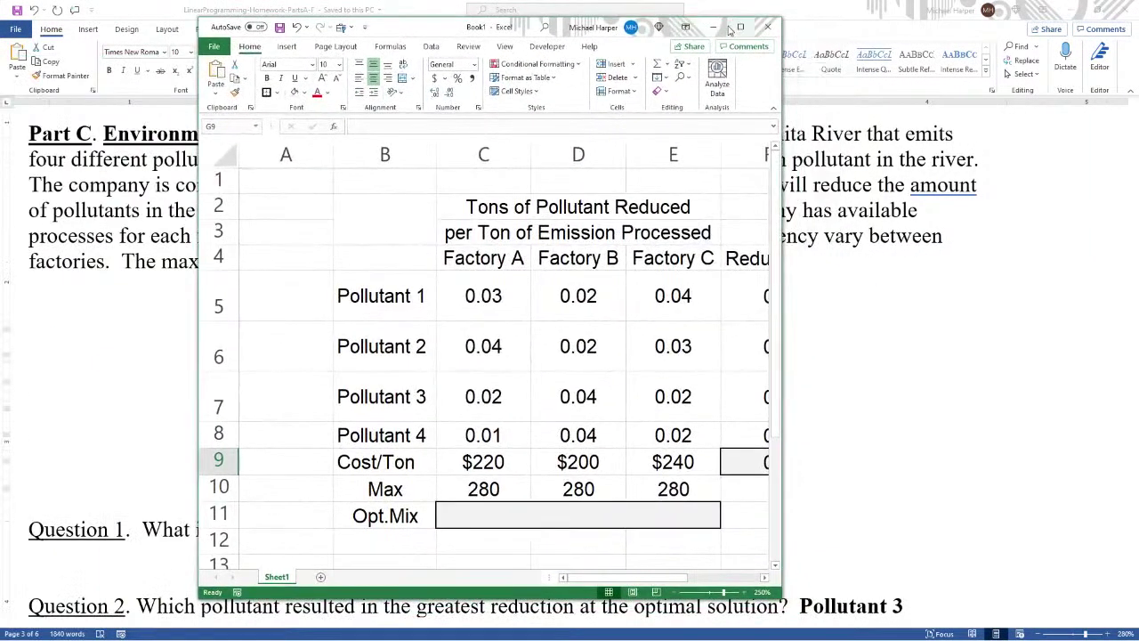
click(742, 27)
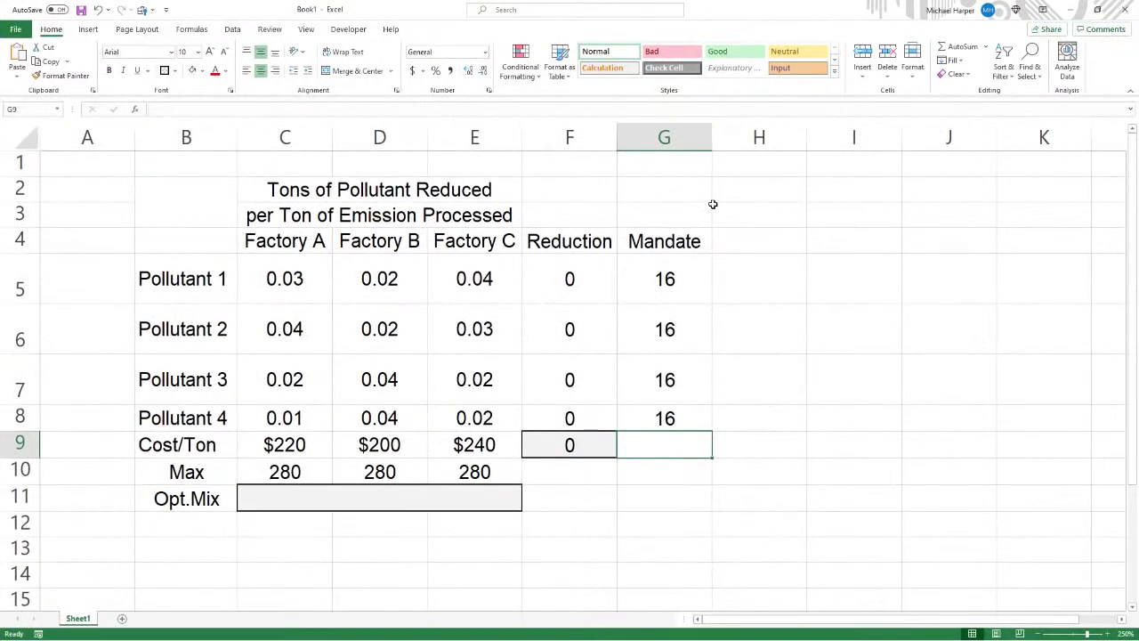
click(658, 280)
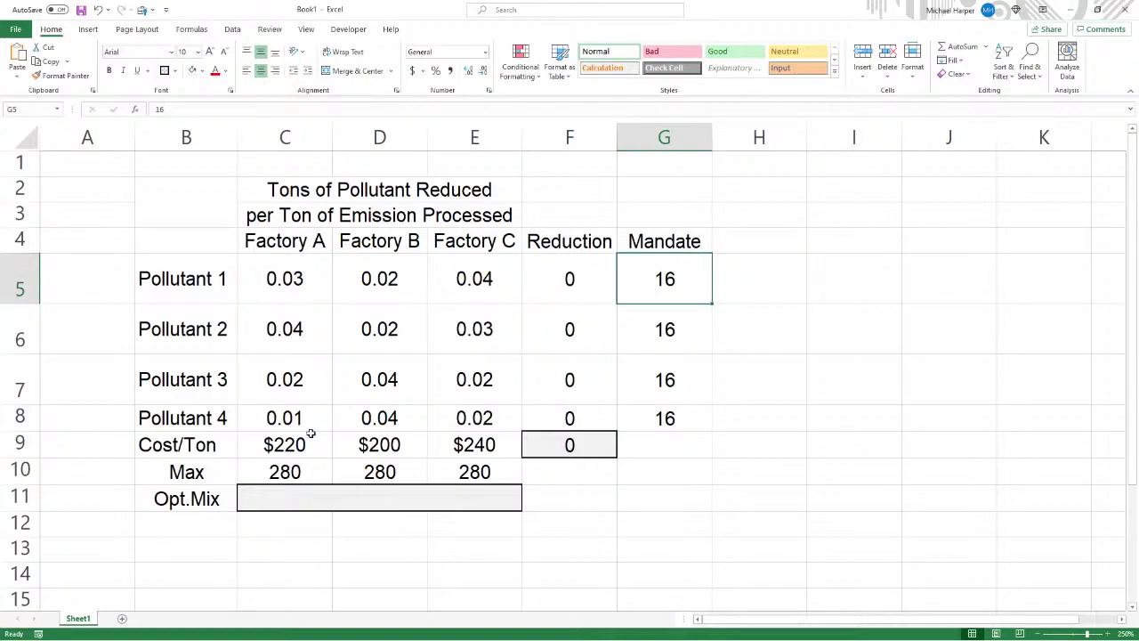
Set up Solver to minimise objective $F$9 by changing variable cells $C$11:$E$11.
click(233, 32)
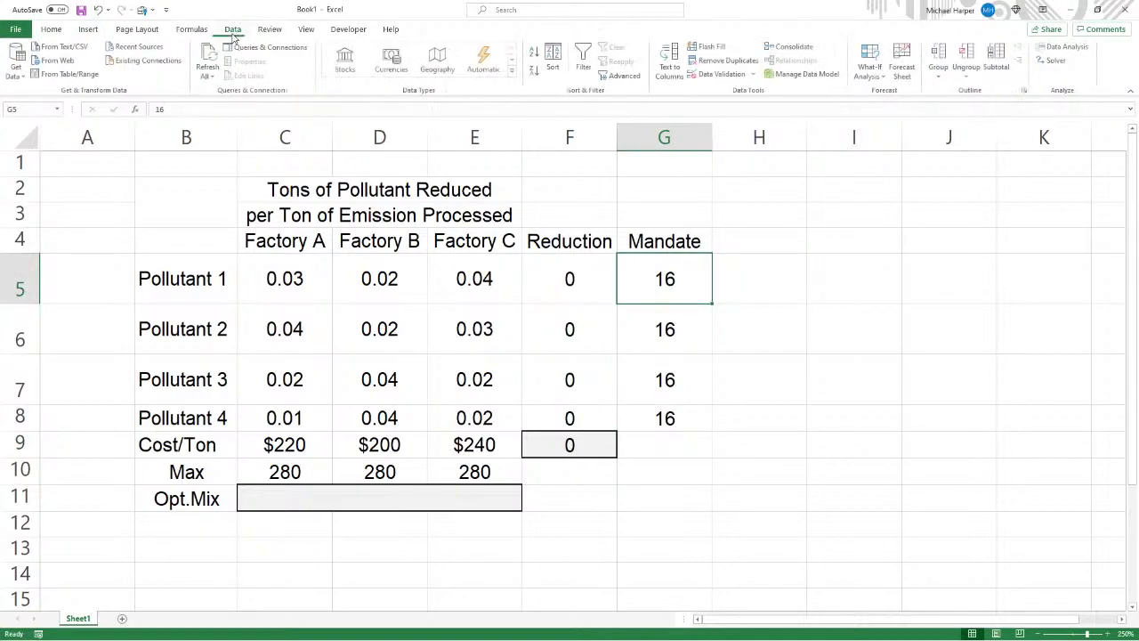
click(1055, 63)
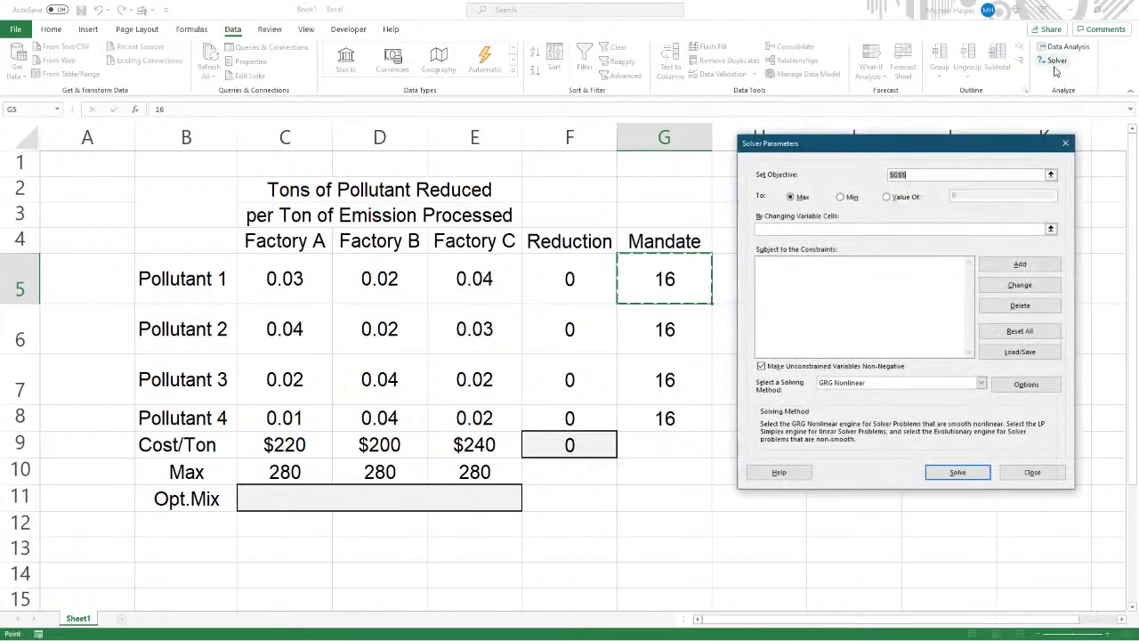
click(567, 443)
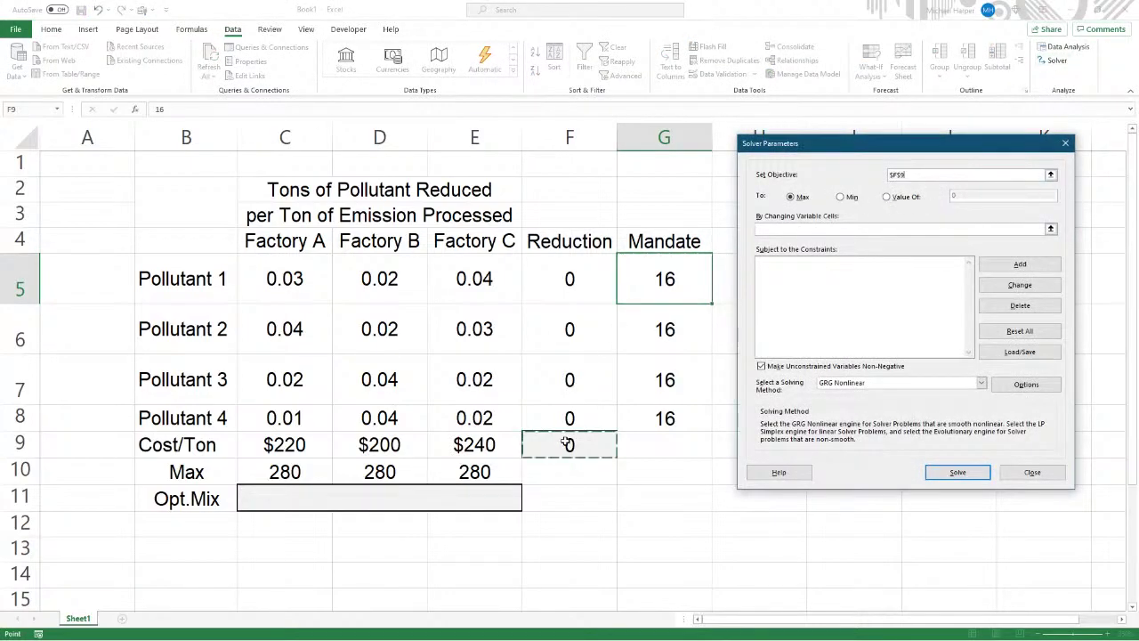
click(842, 196)
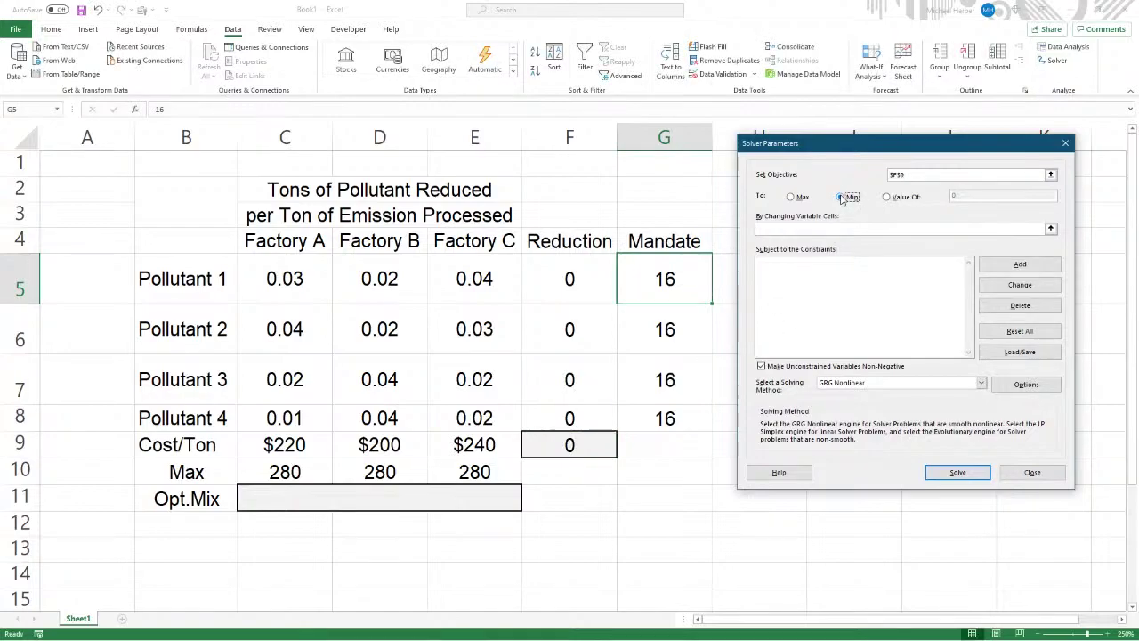
click(789, 229)
drag(295, 500, 467, 497)
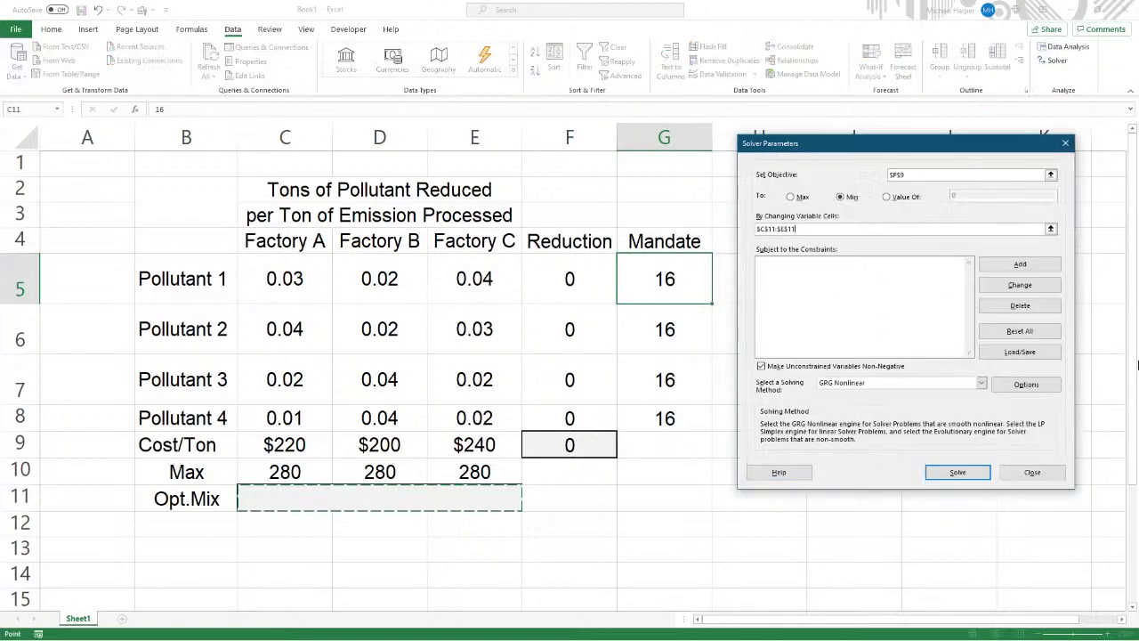
Add the Solver constraint F5:F8 >= G5:G8 so reductions meet the mandates.
click(1019, 265)
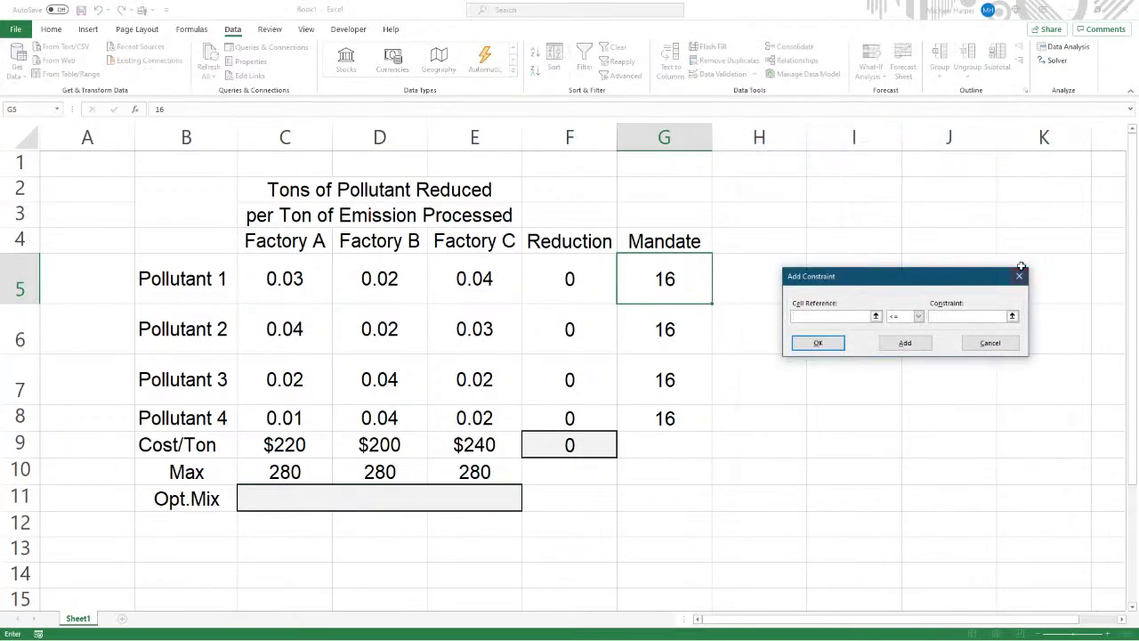
click(571, 296)
drag(571, 295, 580, 411)
click(918, 316)
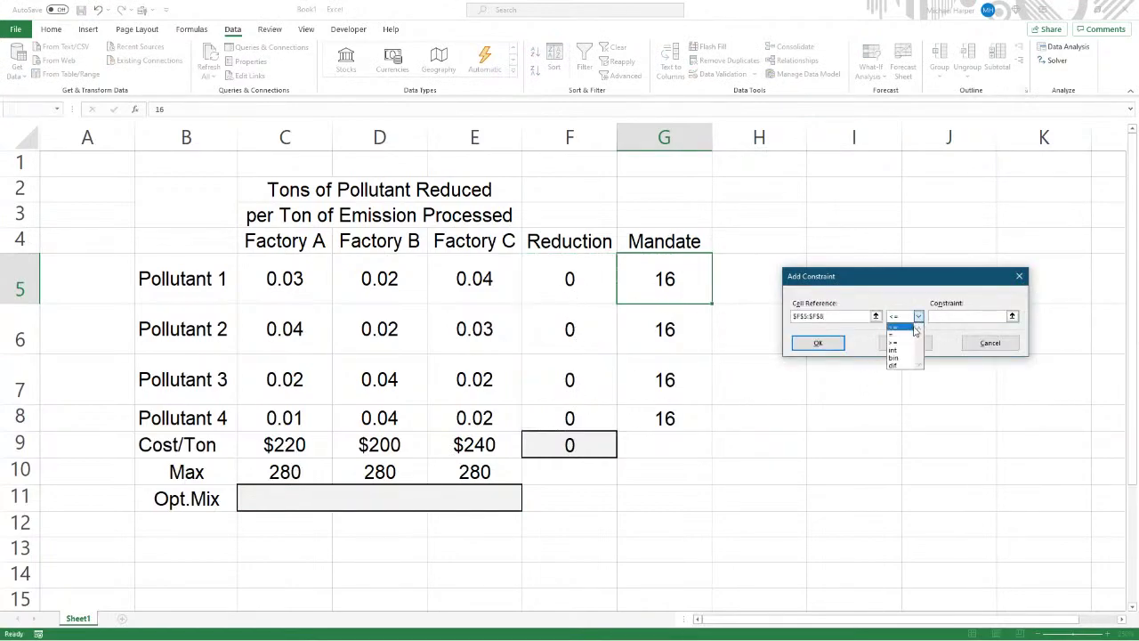
click(906, 347)
drag(672, 294, 676, 412)
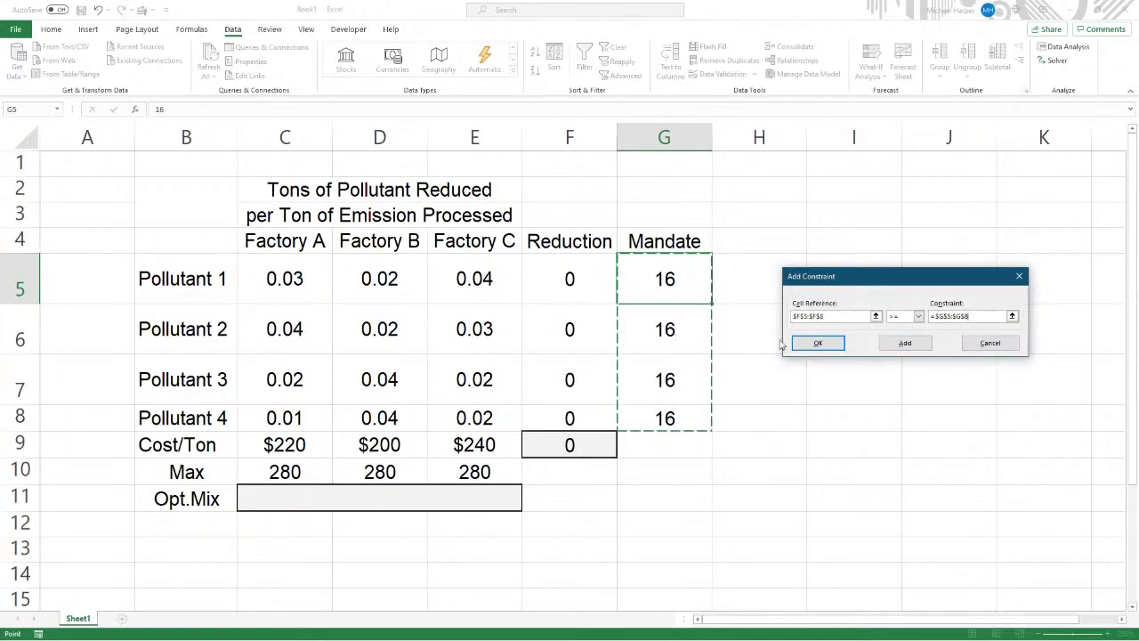
click(896, 346)
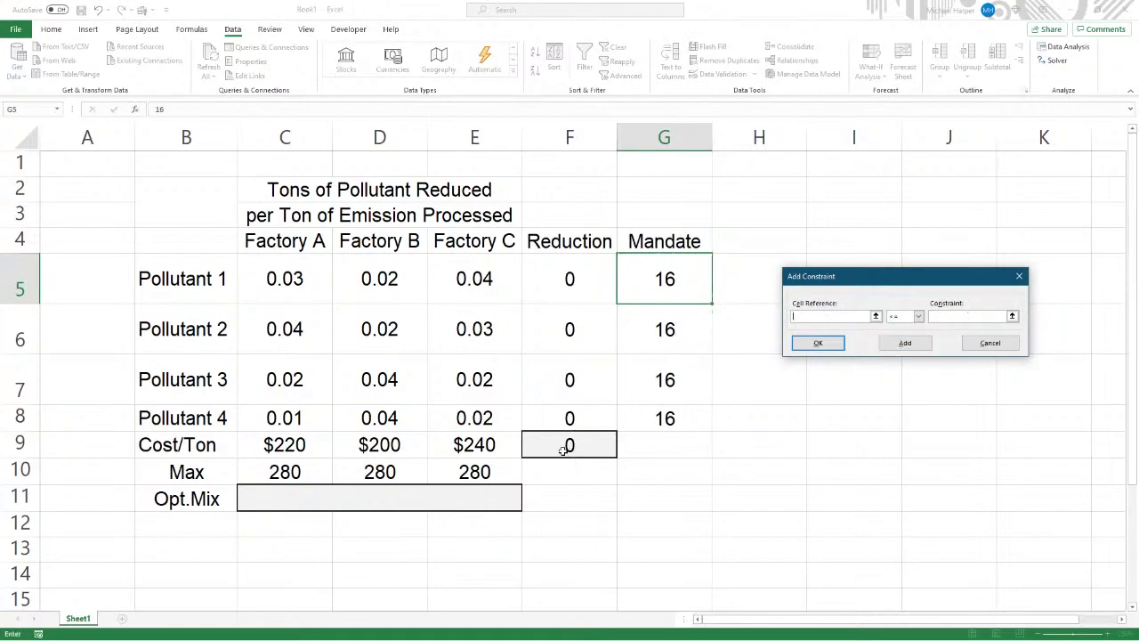
Add the constraint C11:E11 <= C10:E10 to cap Opt.Mix at the Max row.
drag(285, 500, 444, 501)
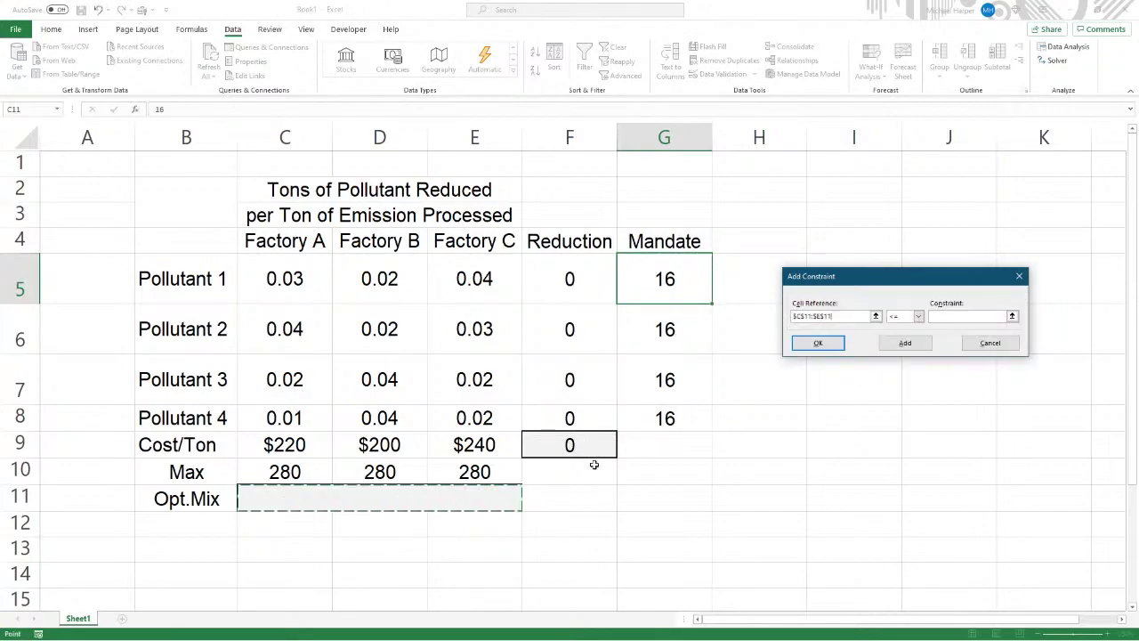
click(944, 321)
drag(296, 472, 447, 468)
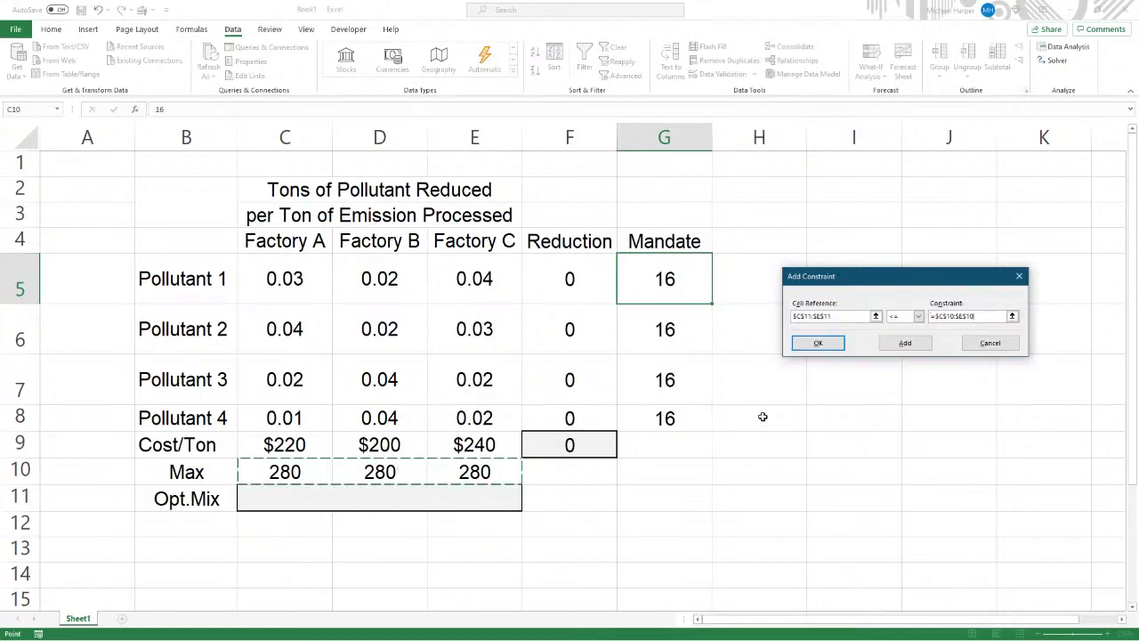
click(830, 345)
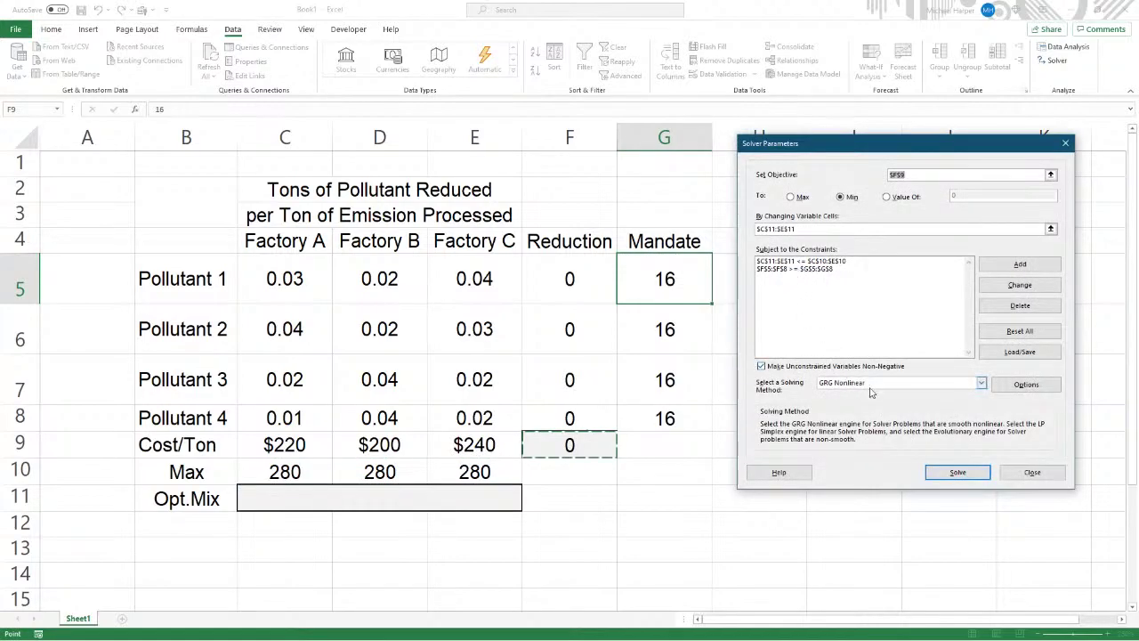
Solve with Simplex LP and keep the solution: 128, 280, 176 tons at cost 126400.
click(982, 385)
click(879, 394)
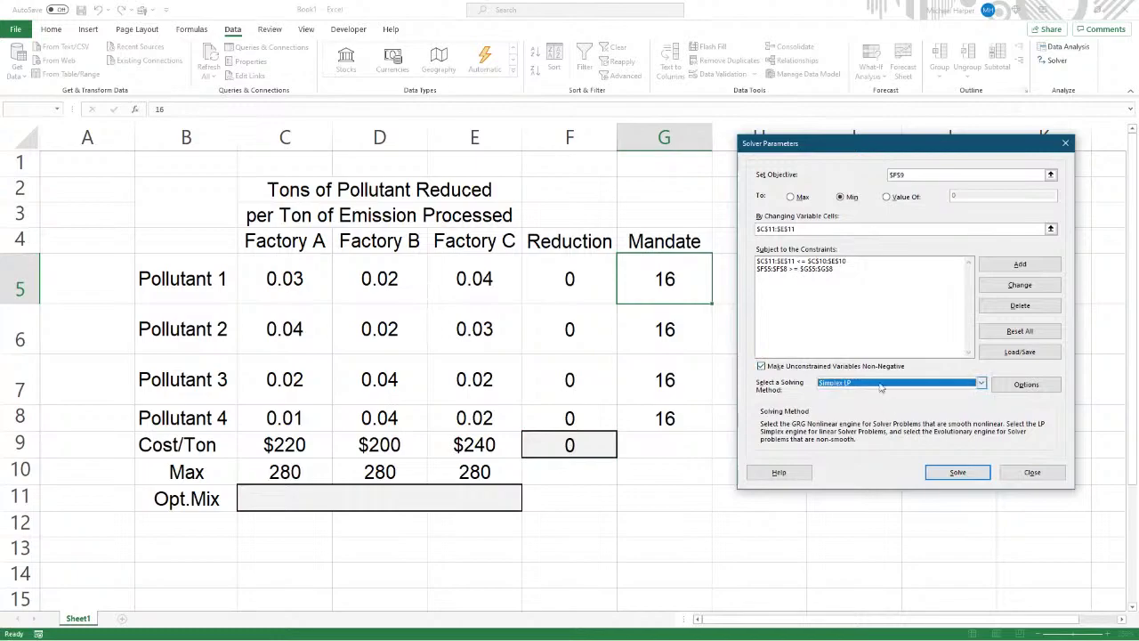
click(957, 473)
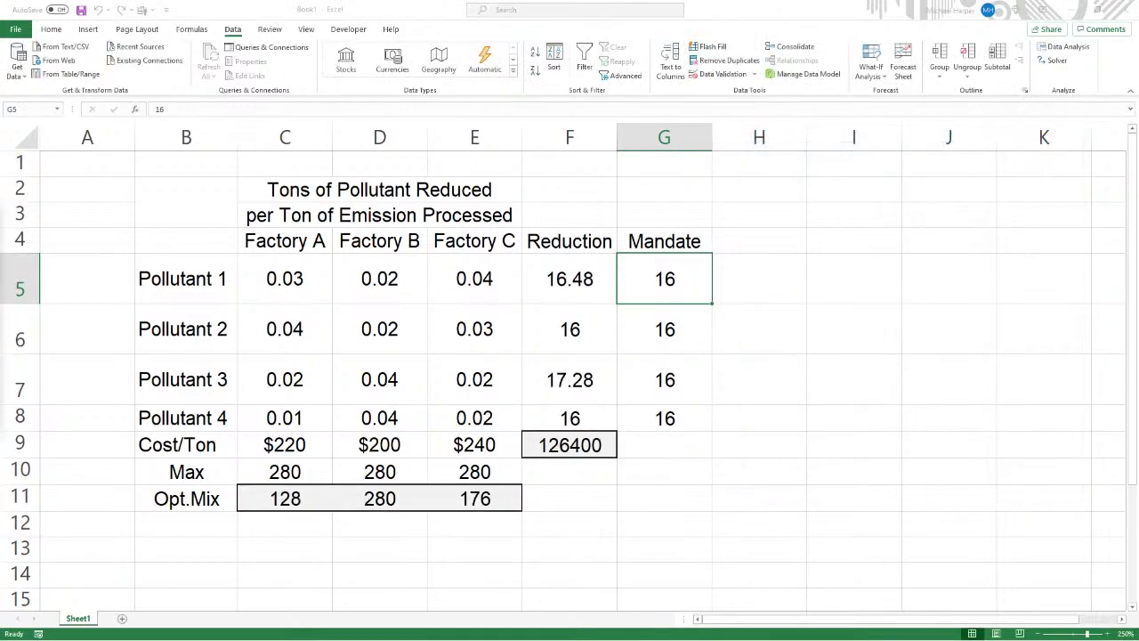
drag(78, 192, 158, 175)
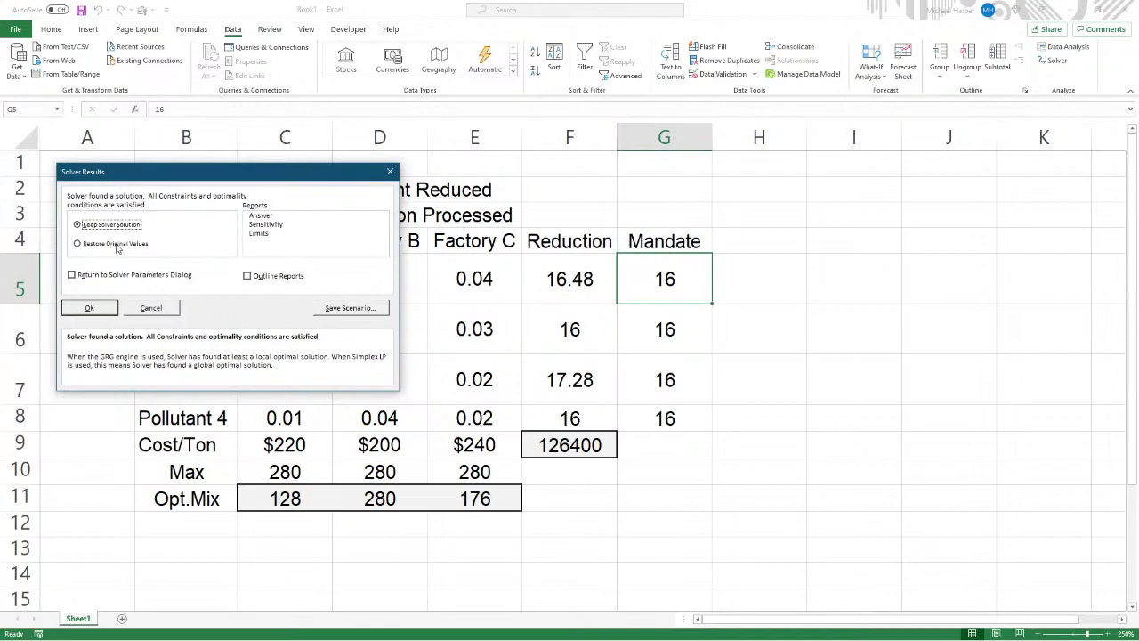
click(89, 308)
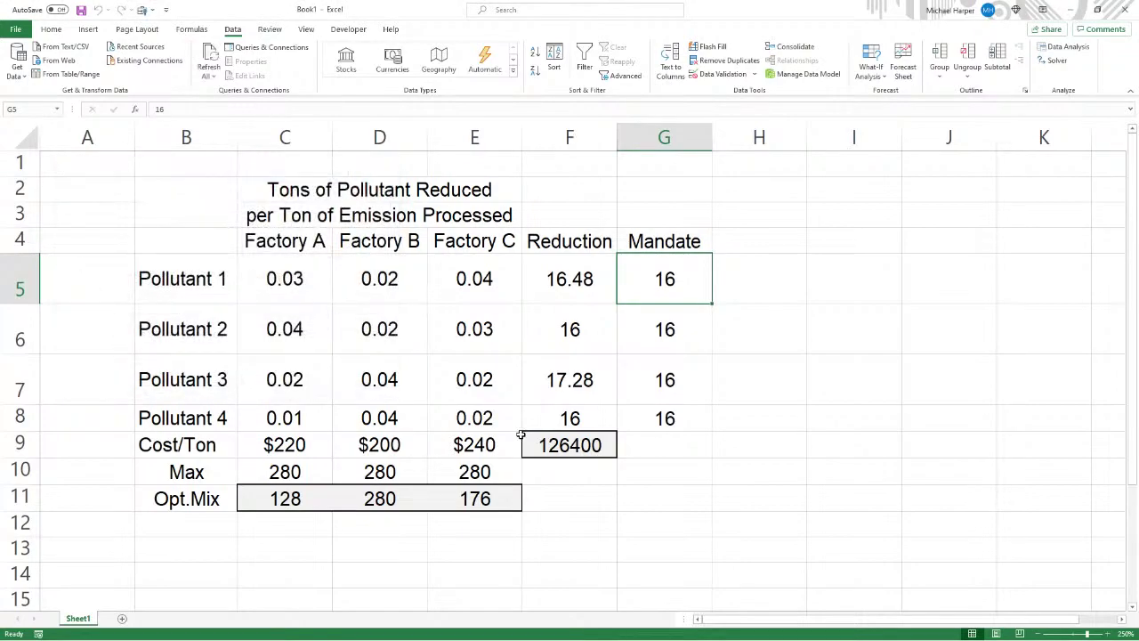
scroll(556, 458, down, 1)
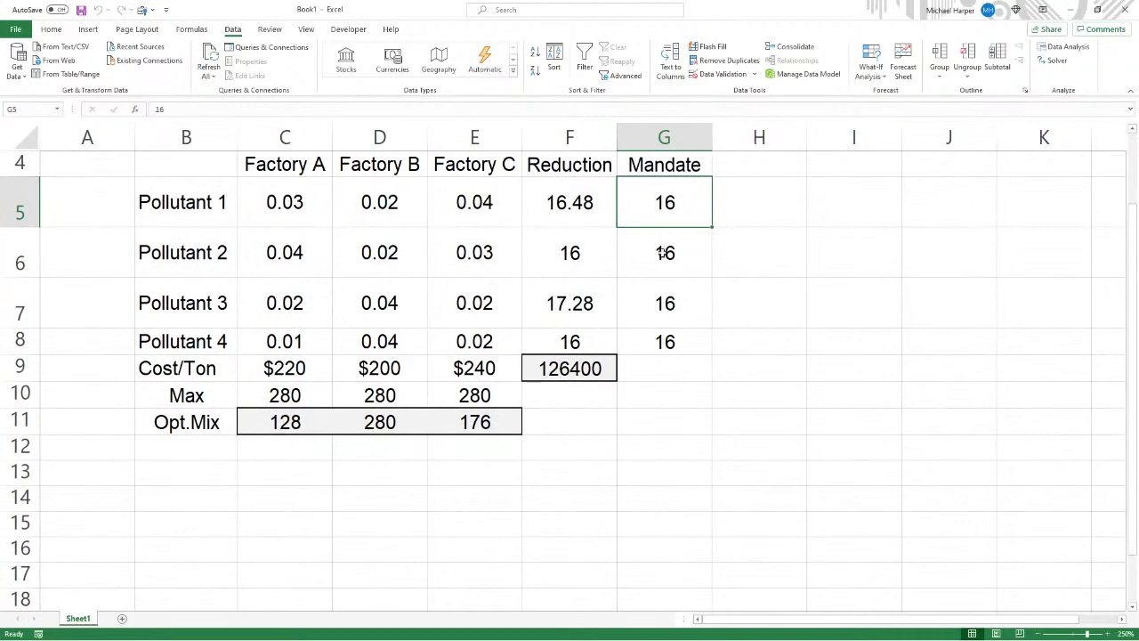
drag(821, 11, 9, 11)
scroll(658, 347, down, 3)
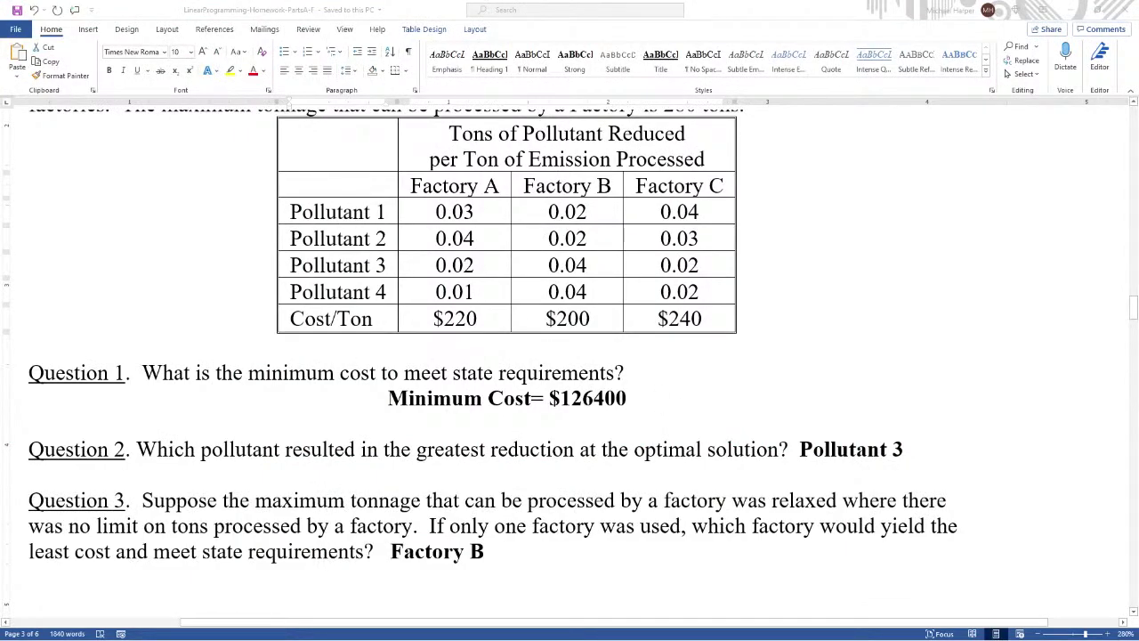
drag(9, 11, 423, 31)
click(671, 30)
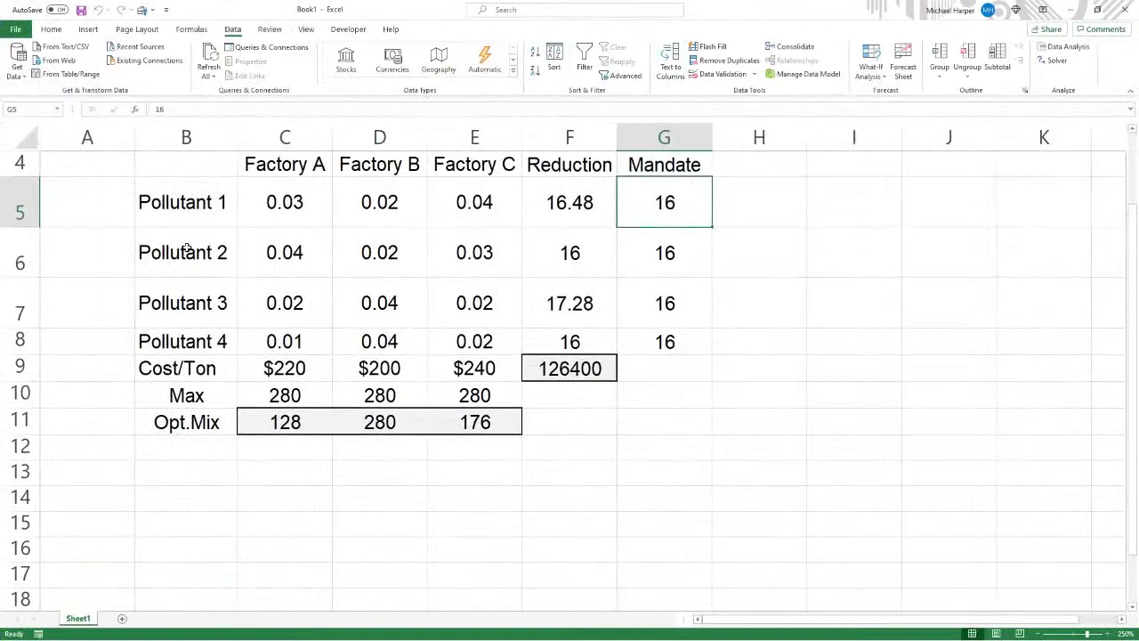
scroll(228, 234, up, 1)
Put an outside border around table B2:G11, then bring the Word homework document forward.
drag(182, 194, 666, 501)
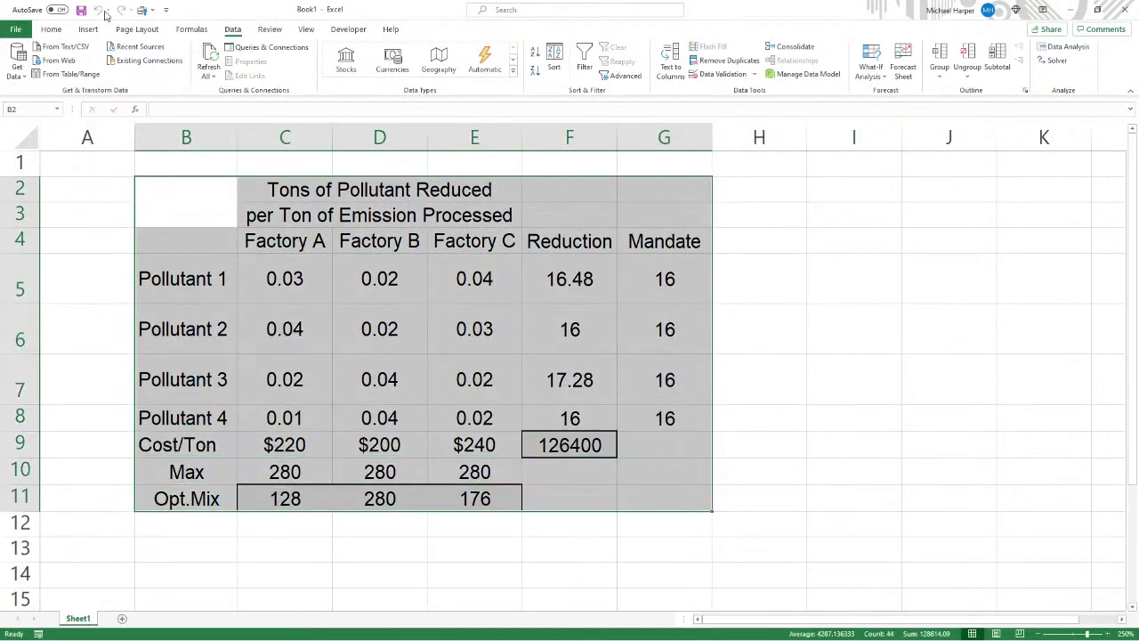
click(51, 29)
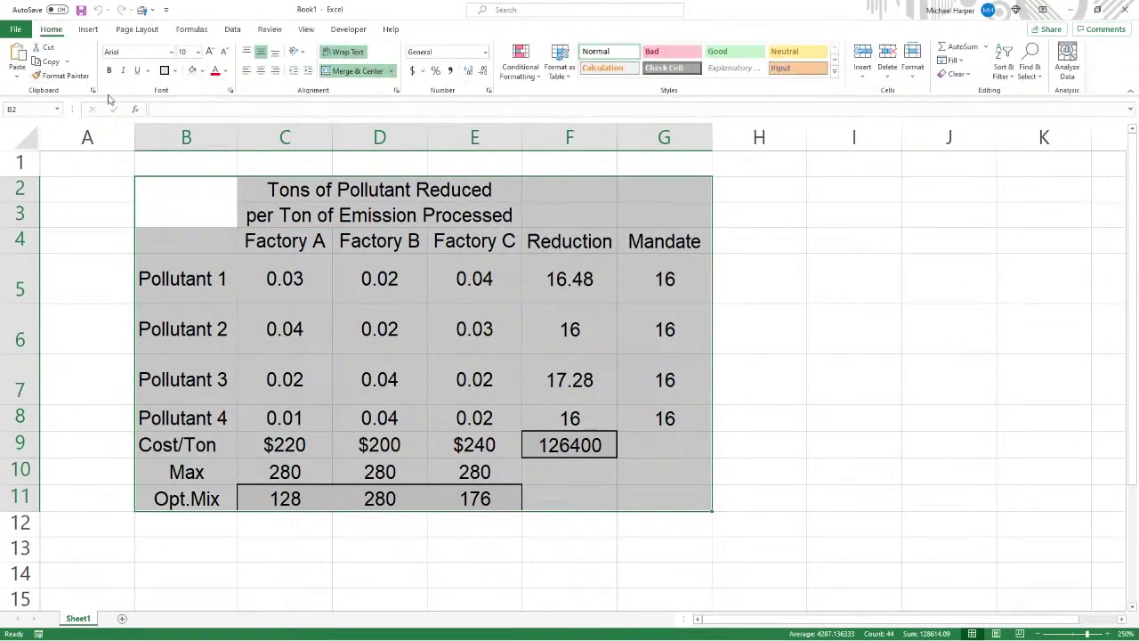
click(164, 71)
click(804, 225)
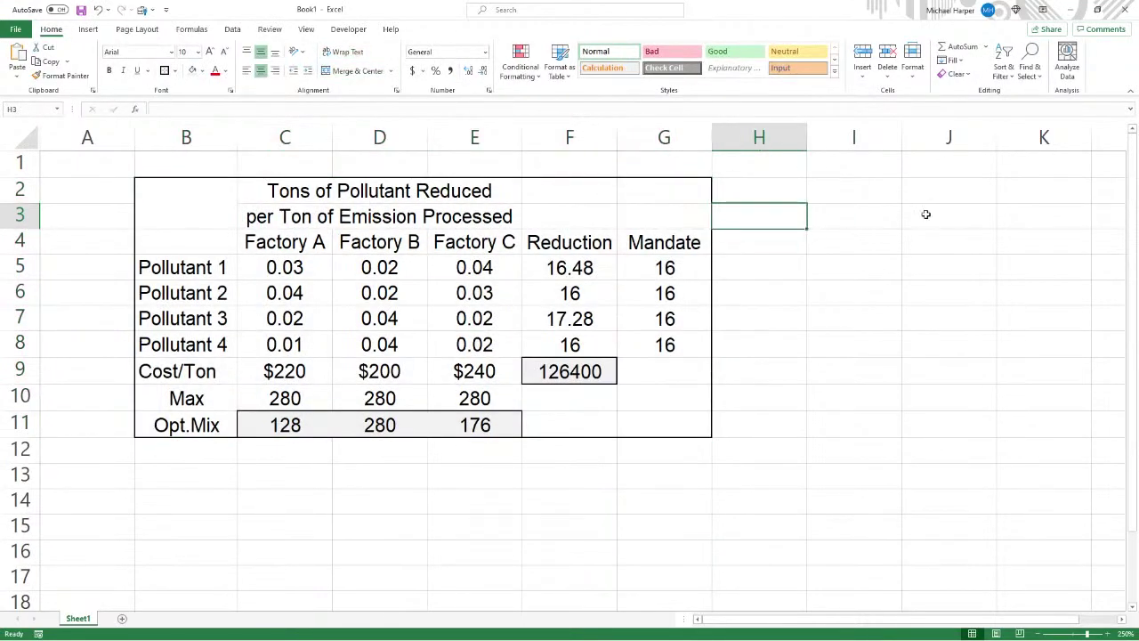
key(alt+Tab)
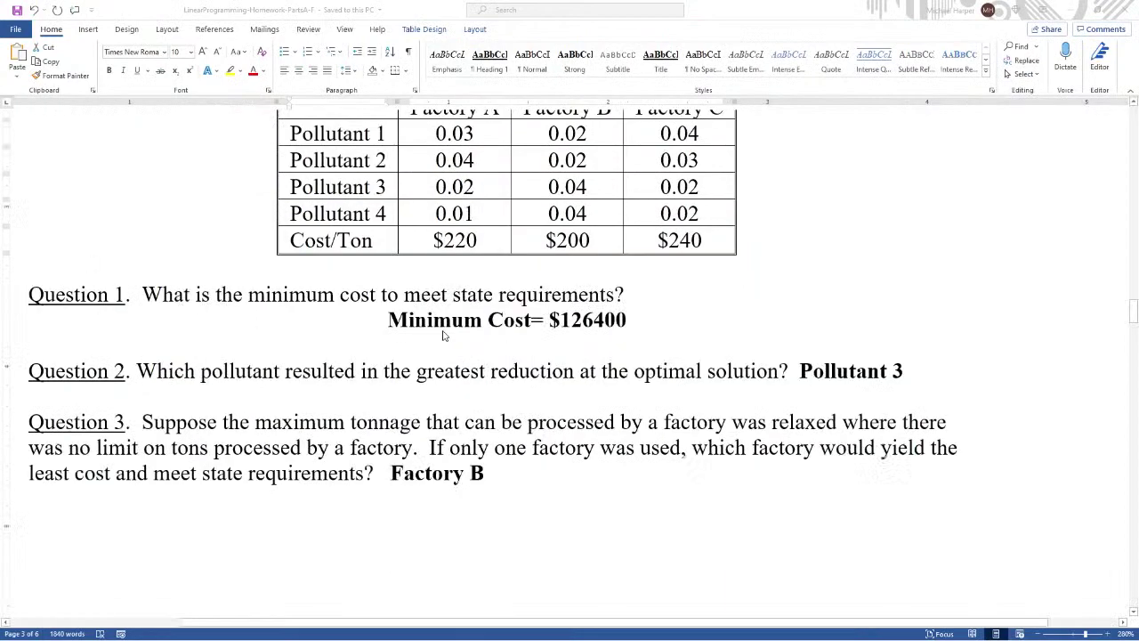
Read Question 2 in Word, then return to maximized Excel and border the Reduction cells F5:F8.
drag(137, 371, 779, 372)
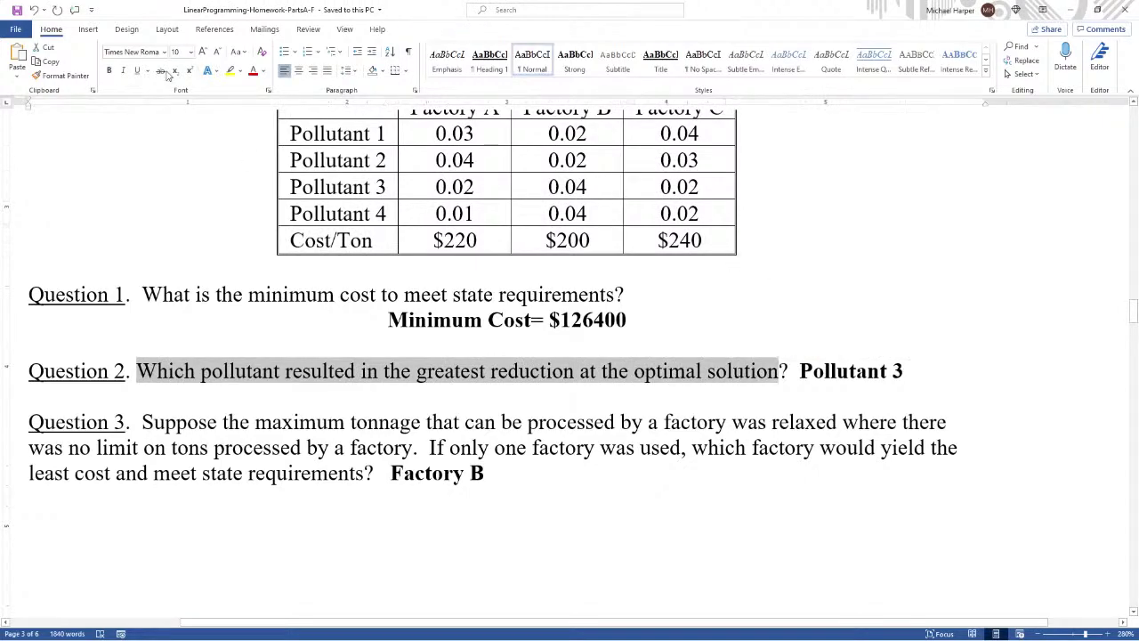
key(alt+Tab)
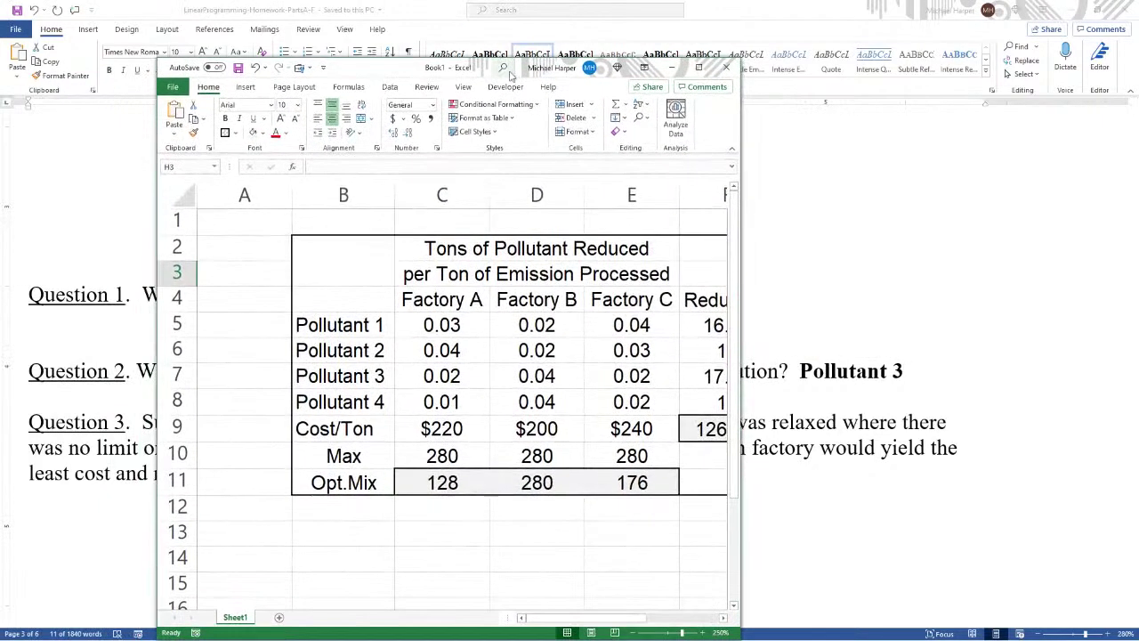
click(703, 68)
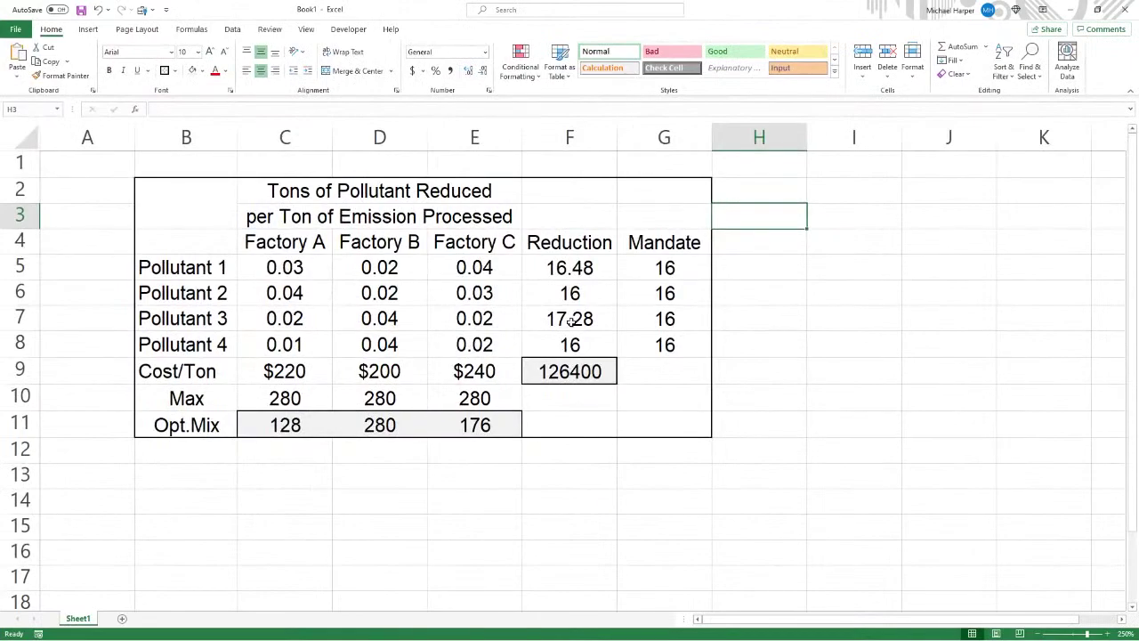
drag(571, 268, 583, 341)
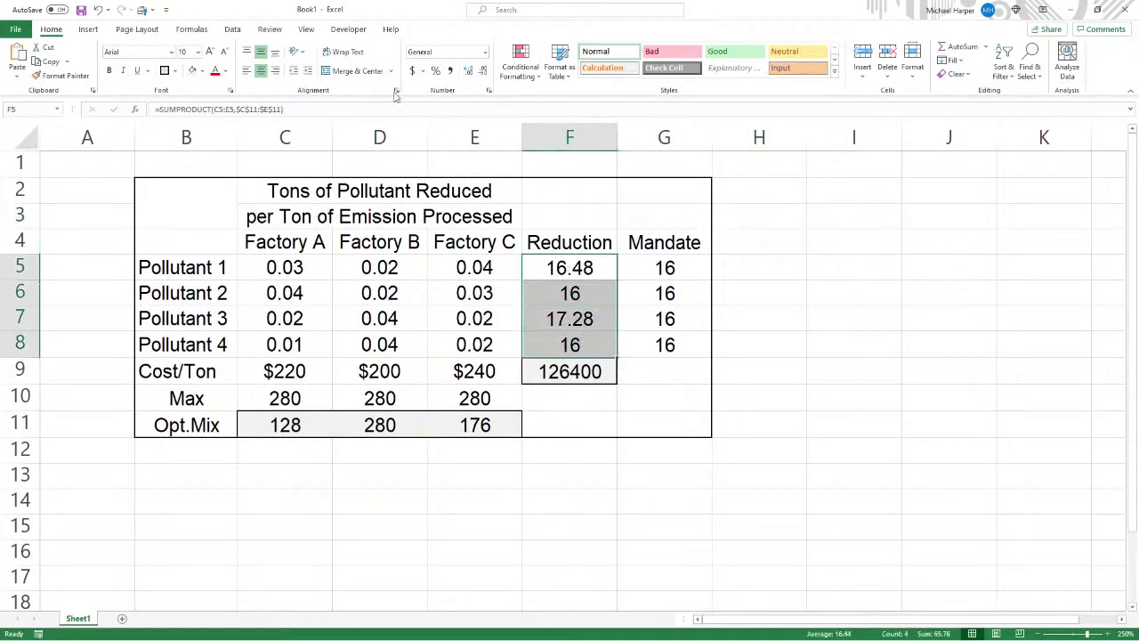
click(168, 71)
click(817, 354)
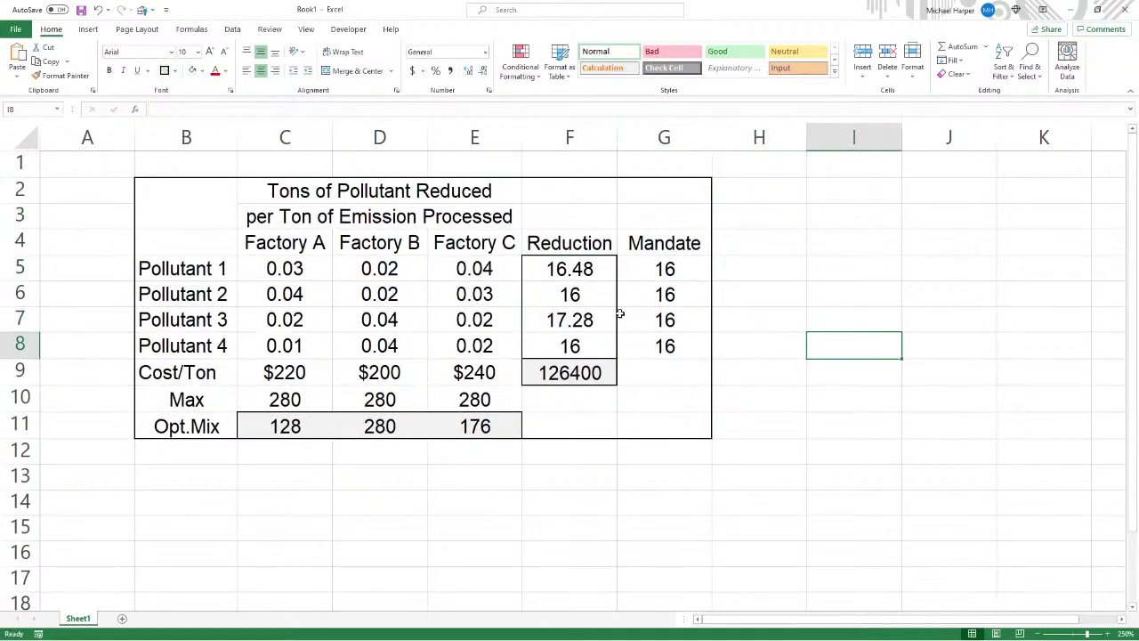
Review the Pollutant 1 and 3 rows, Factory B column, row 11 mix and Mandate values G5:G8.
click(561, 319)
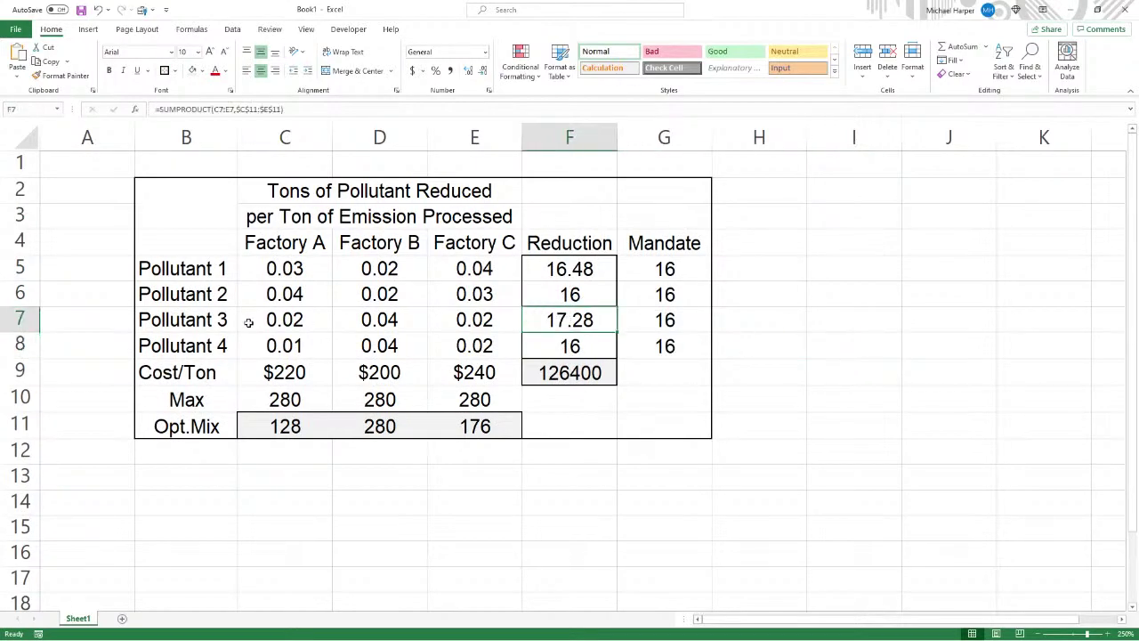
drag(223, 322, 539, 326)
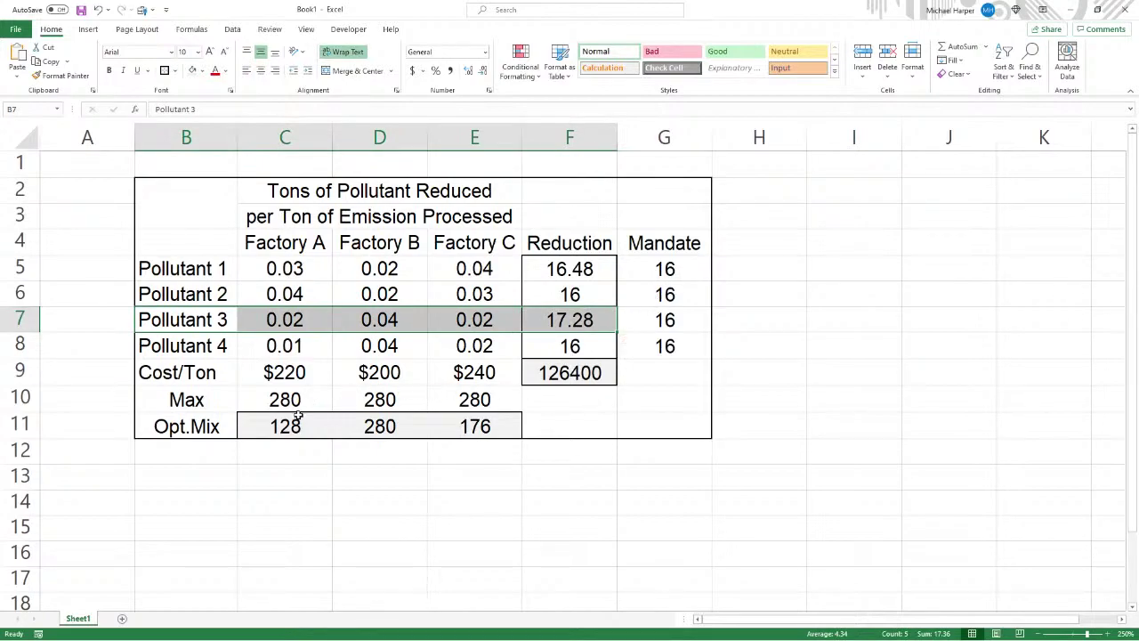
drag(277, 428, 452, 427)
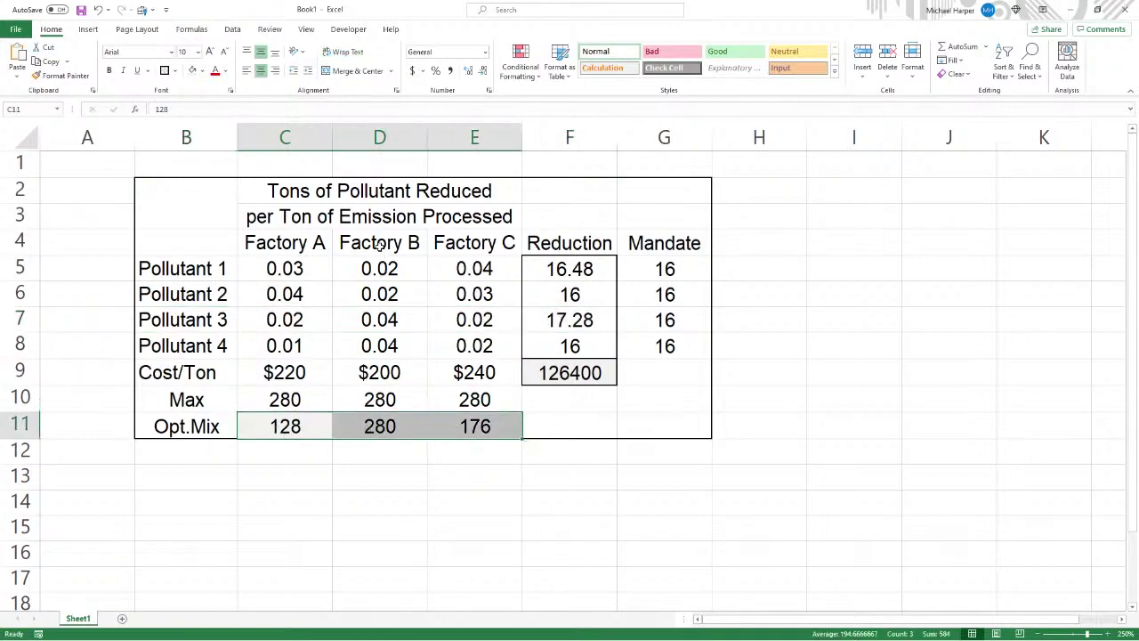
drag(379, 247, 376, 436)
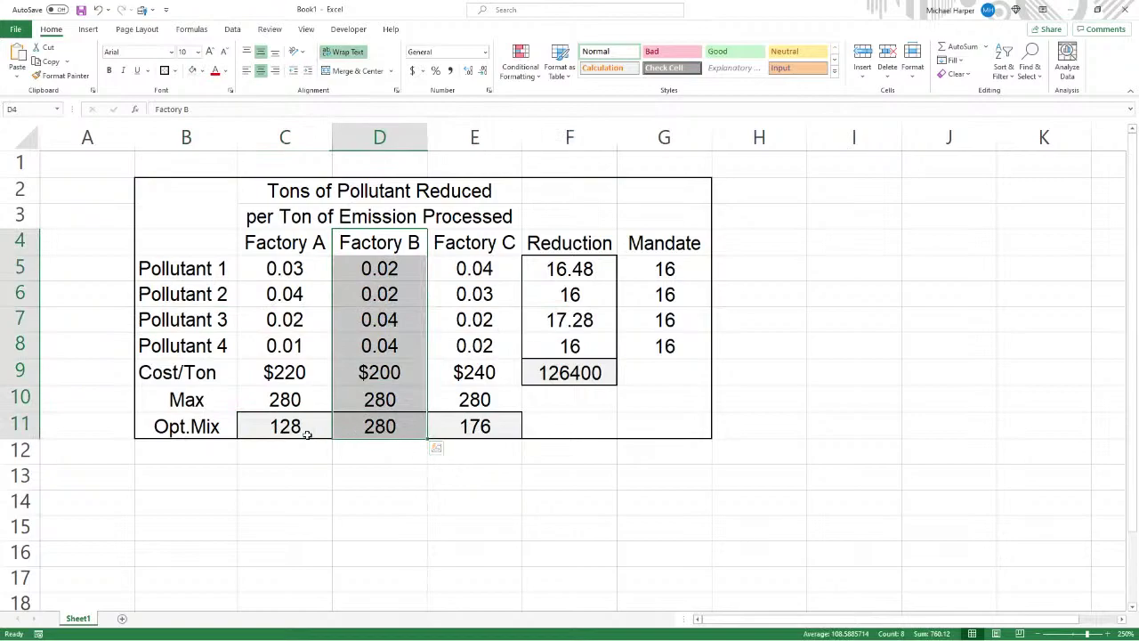
drag(305, 434, 516, 432)
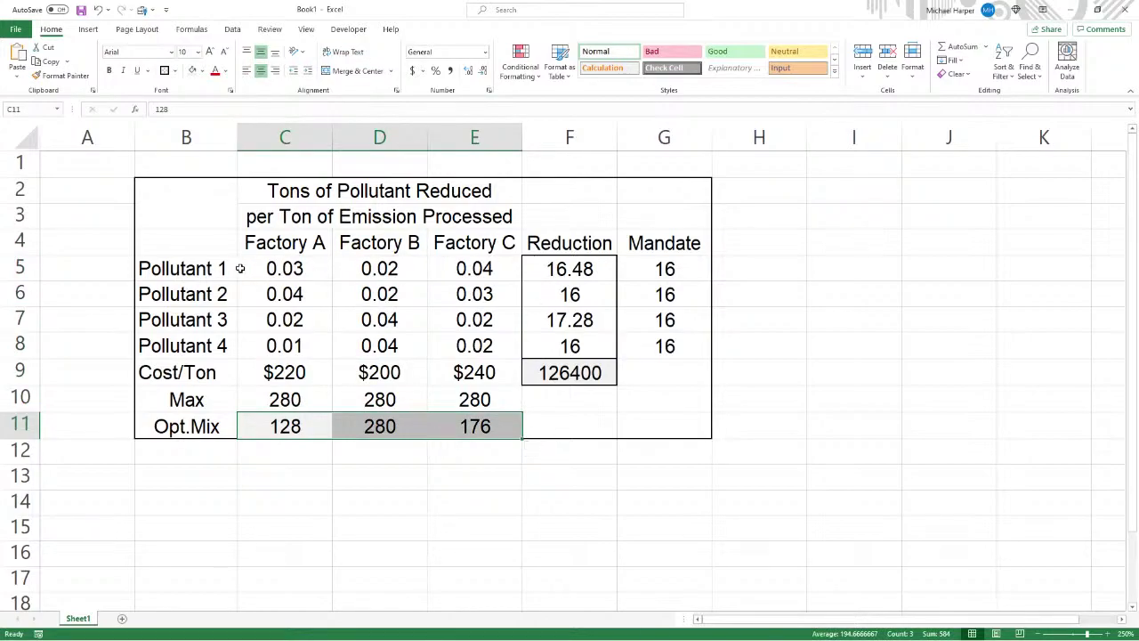
drag(220, 269, 578, 268)
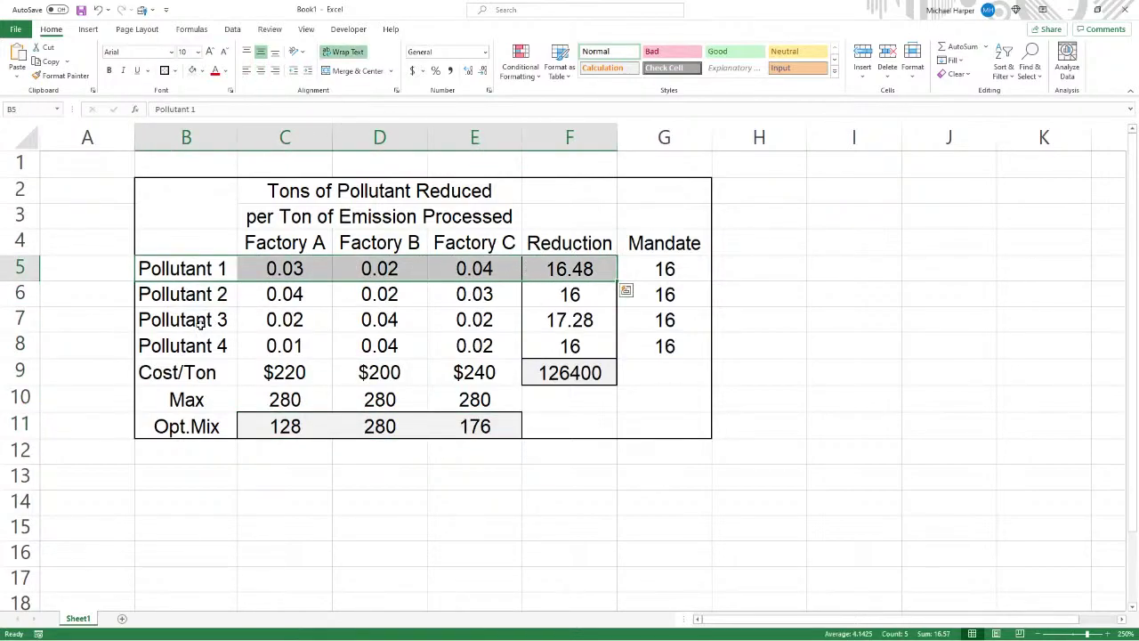
drag(200, 323, 578, 322)
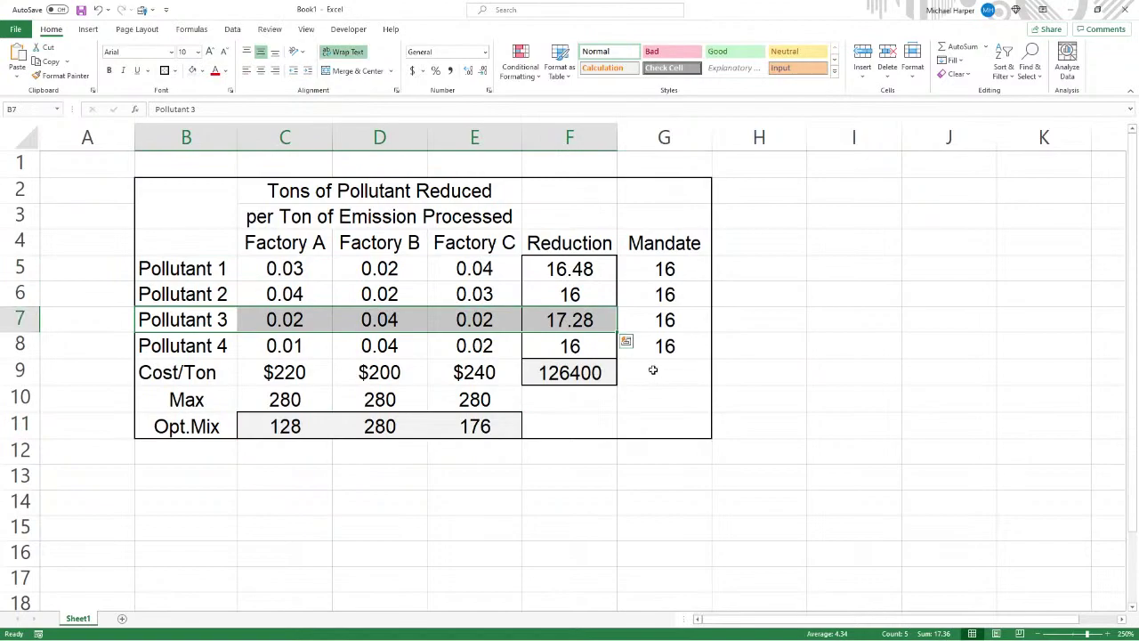
drag(665, 268, 670, 350)
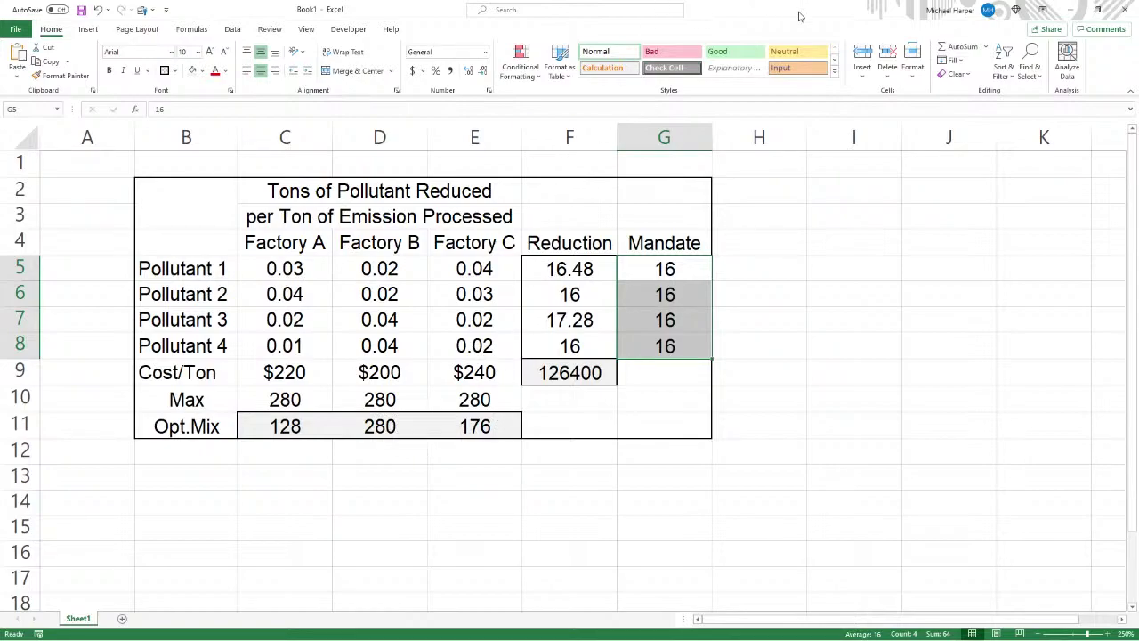
key(alt+Tab)
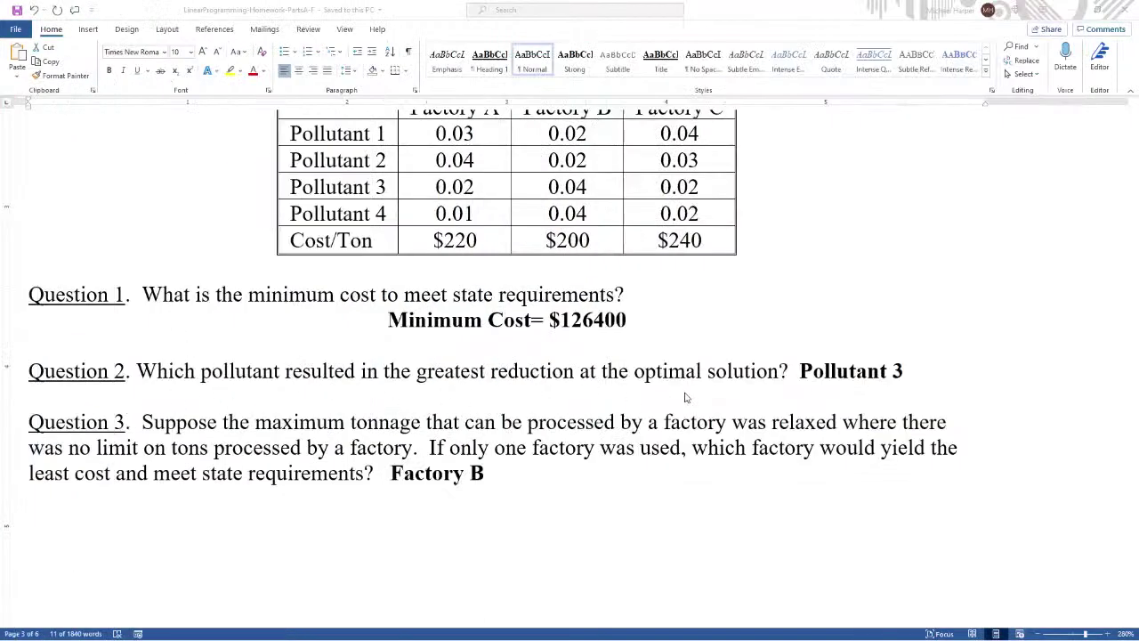
scroll(887, 377, down, 2)
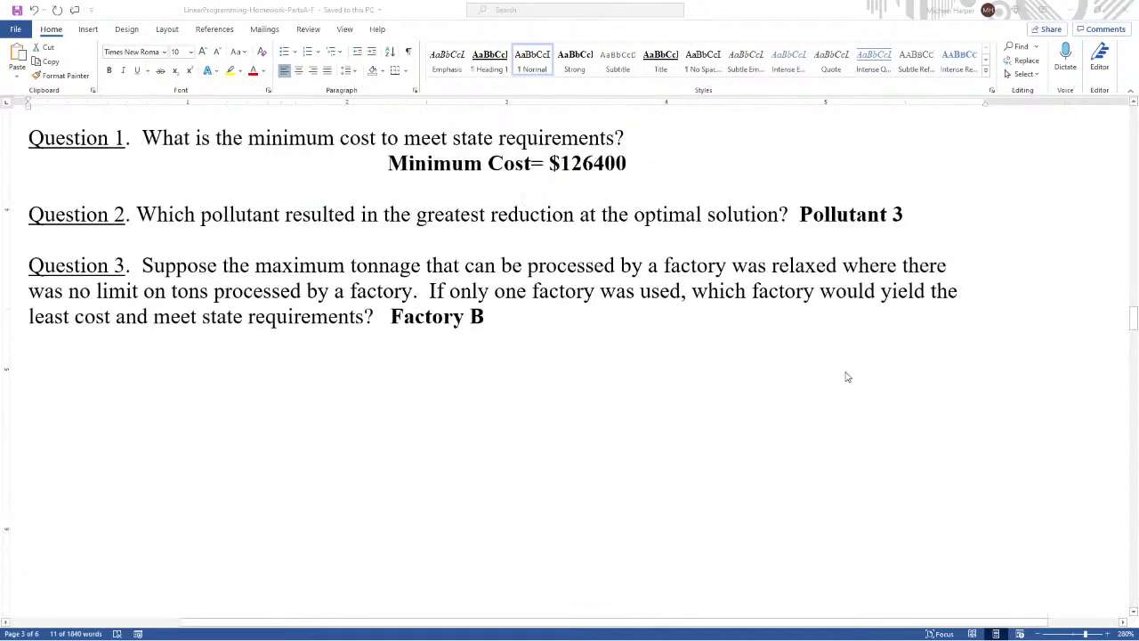
scroll(327, 224, up, 1)
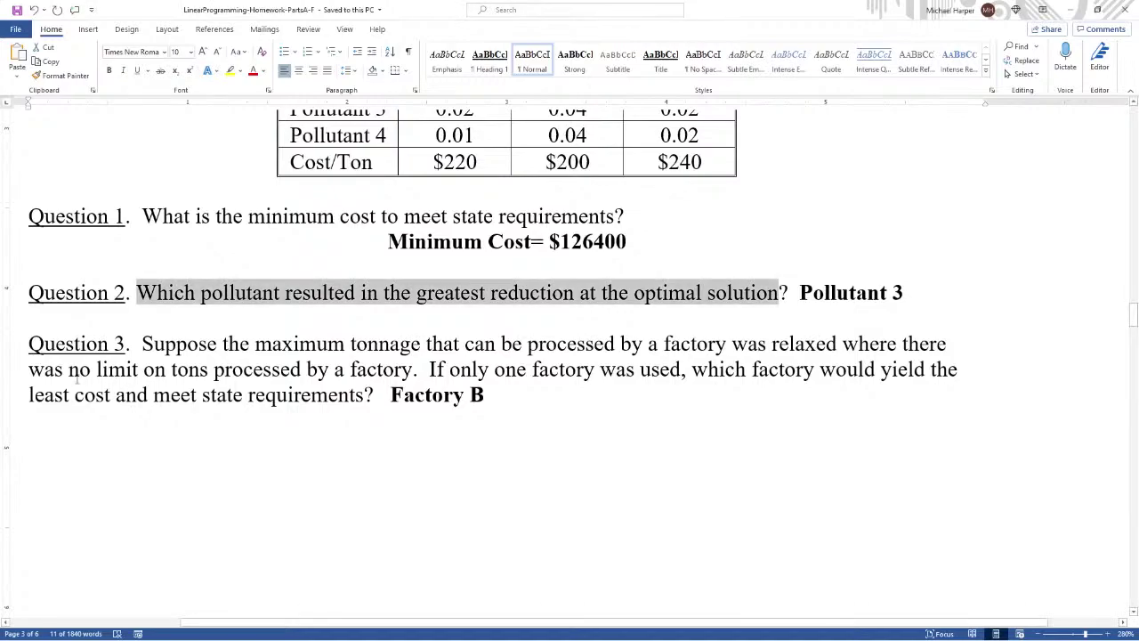
drag(68, 369, 412, 372)
scroll(605, 222, up, 3)
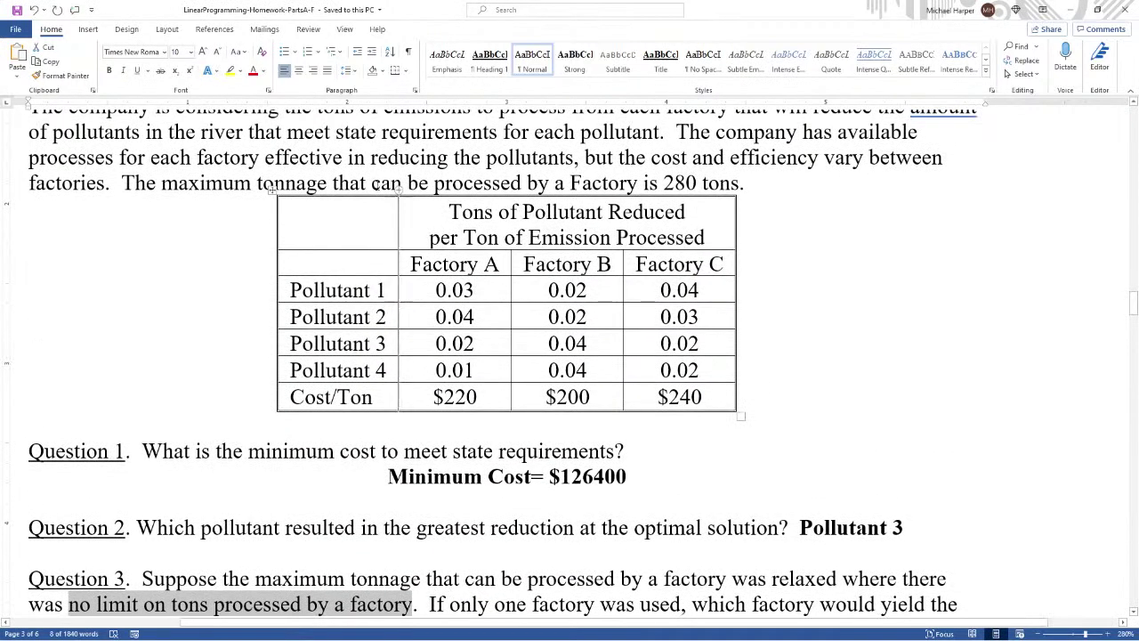
drag(221, 182, 745, 183)
scroll(835, 218, down, 5)
drag(429, 369, 111, 396)
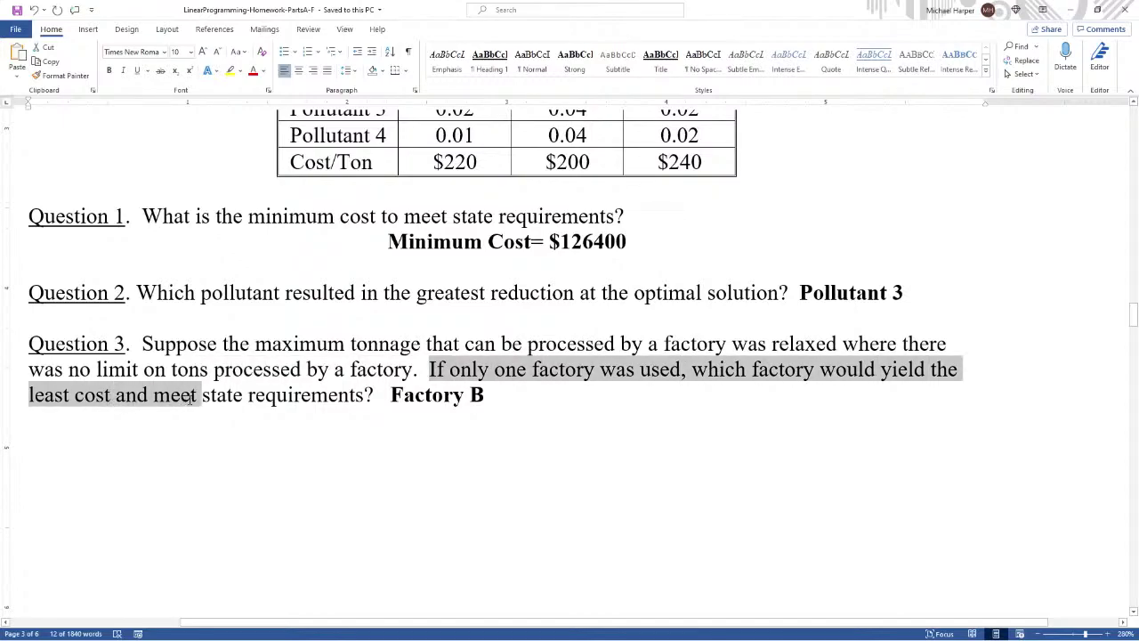
drag(194, 400, 361, 400)
scroll(272, 346, up, 5)
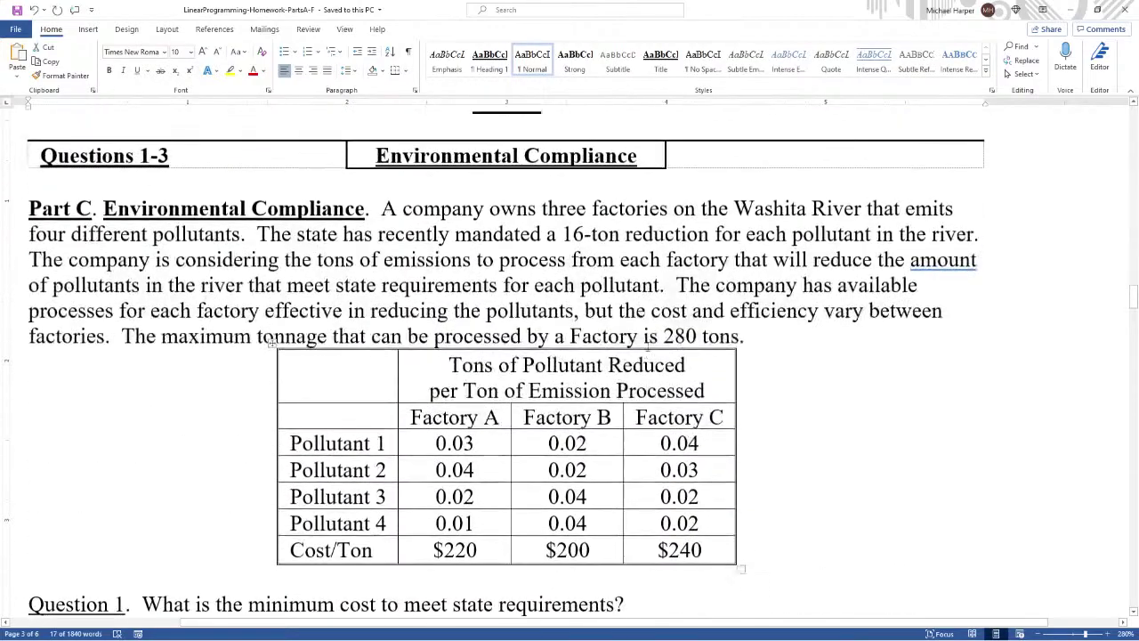
scroll(716, 307, down, 5)
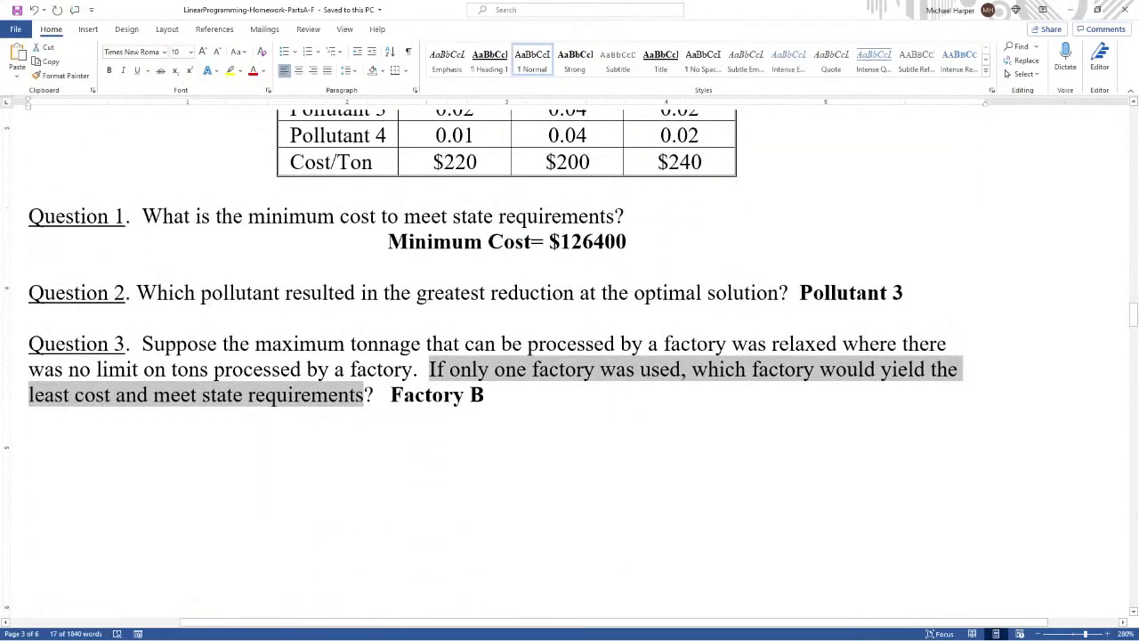
key(alt+Tab)
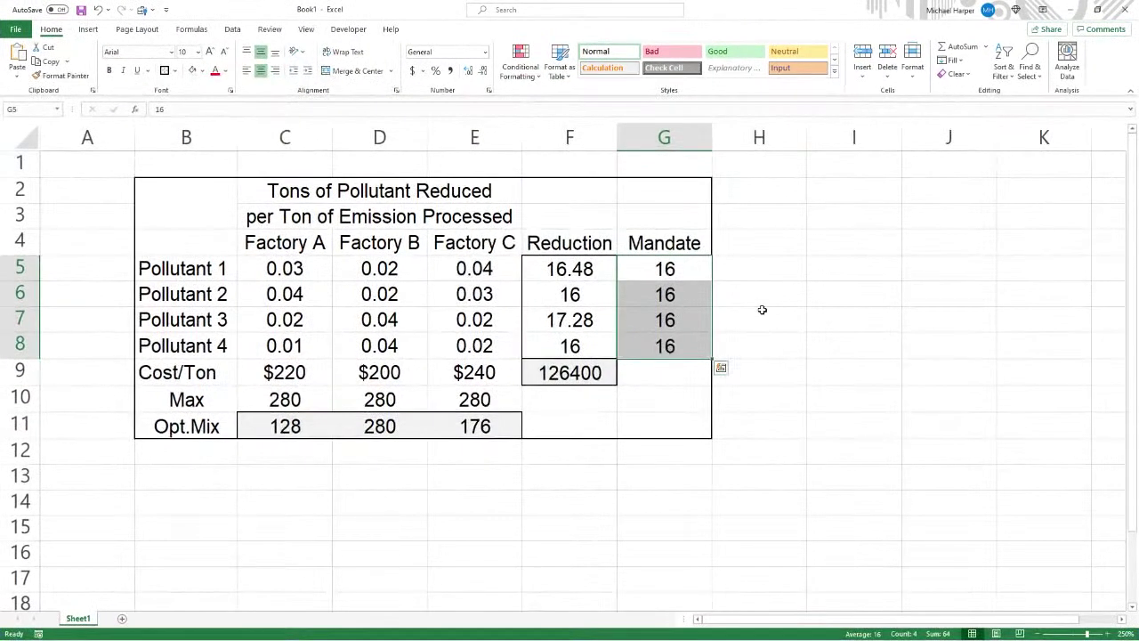
Label cell B13 'Mandate Prod.'.
click(383, 479)
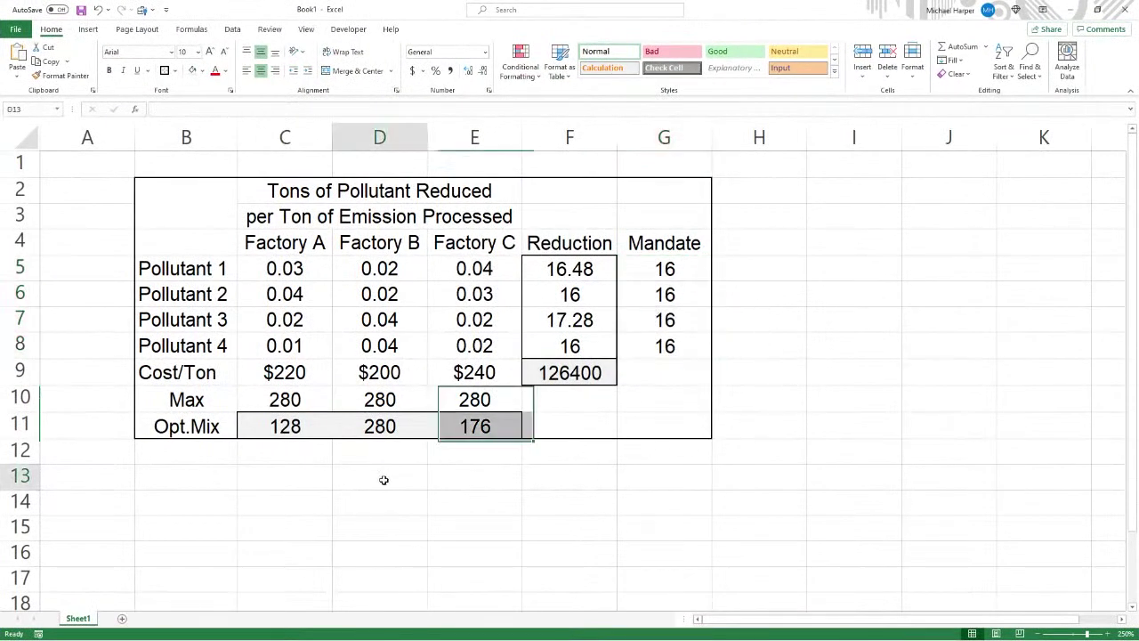
click(200, 479)
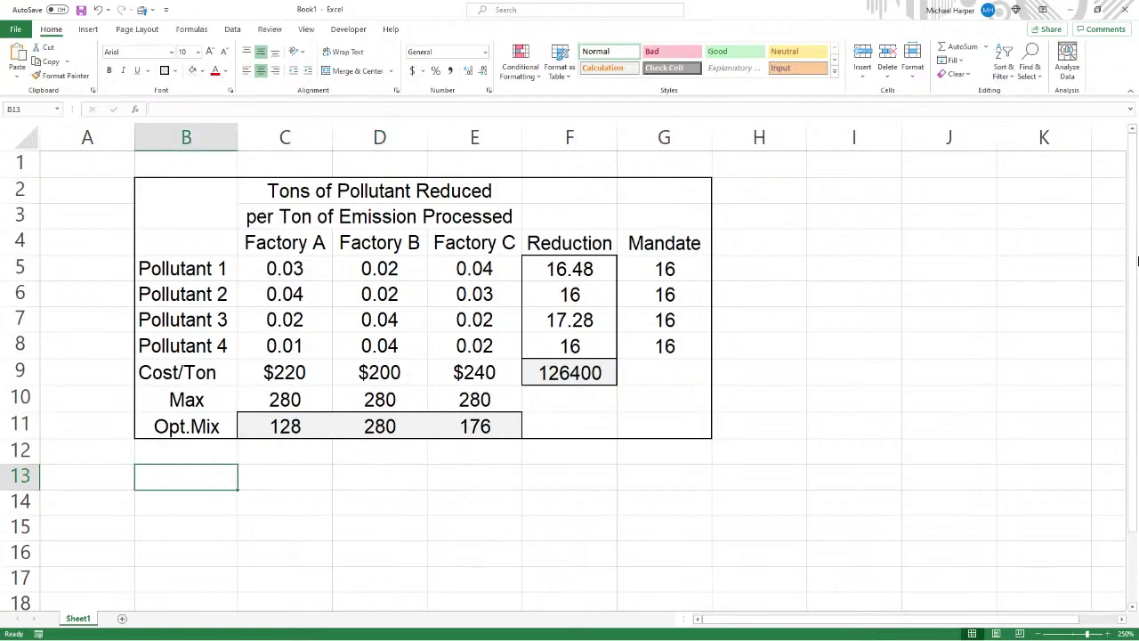
text(Max)
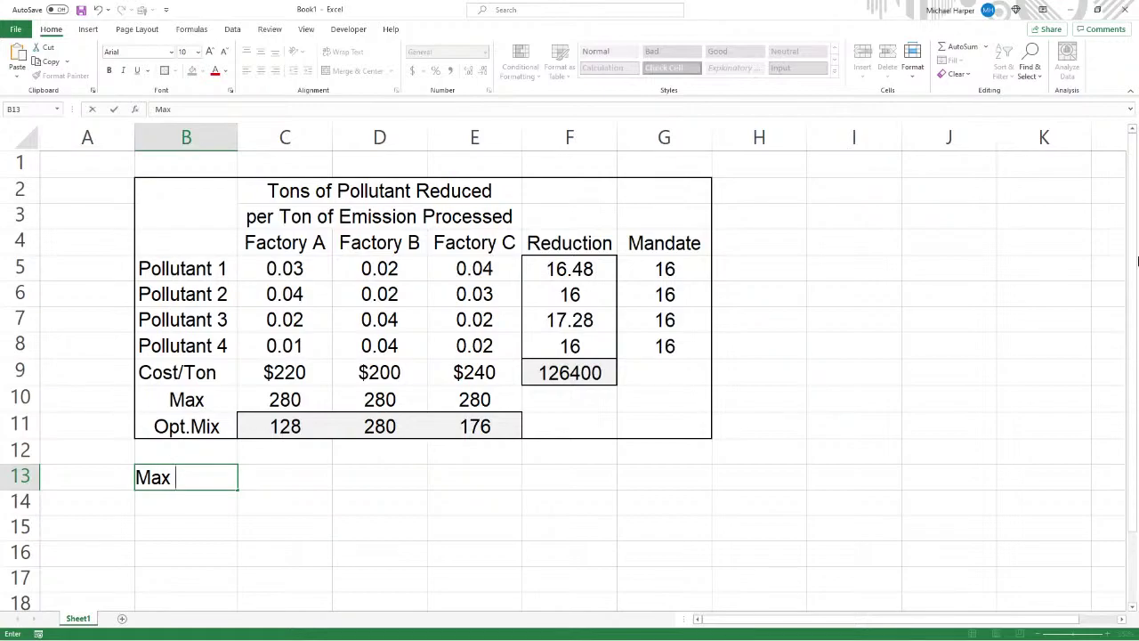
text( Pro)
key(BackSpace)
key(BackSpace)
key(BackSpace)
key(BackSpace)
key(BackSpace)
key(BackSpace)
key(BackSpace)
text(P)
key(BackSpace)
text(Mandate Pro)
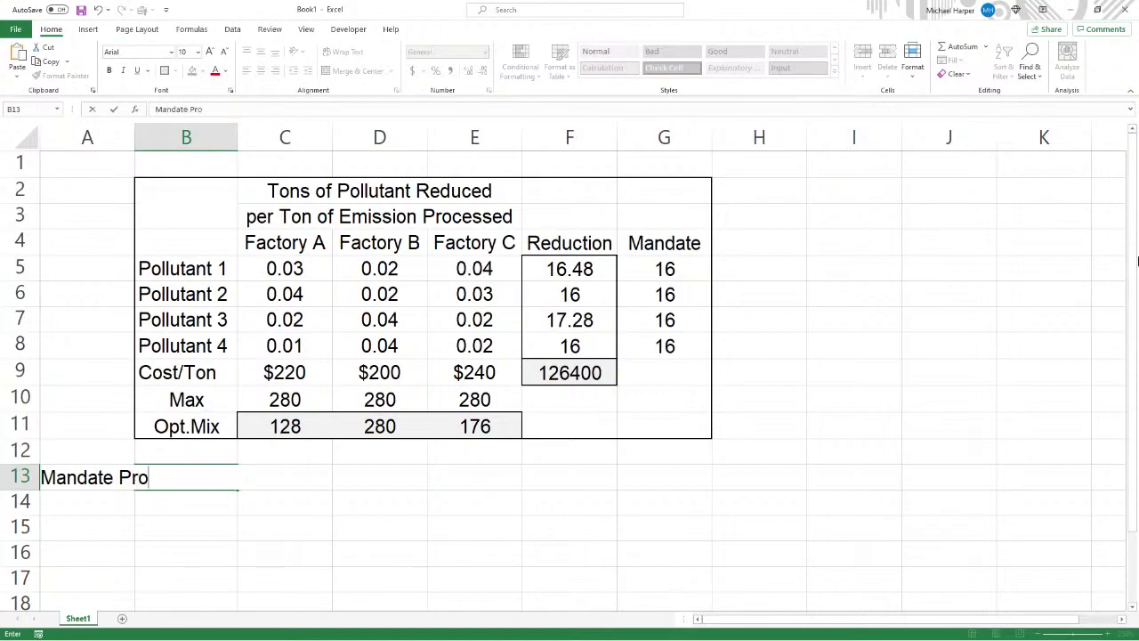
text(d.)
key(Return)
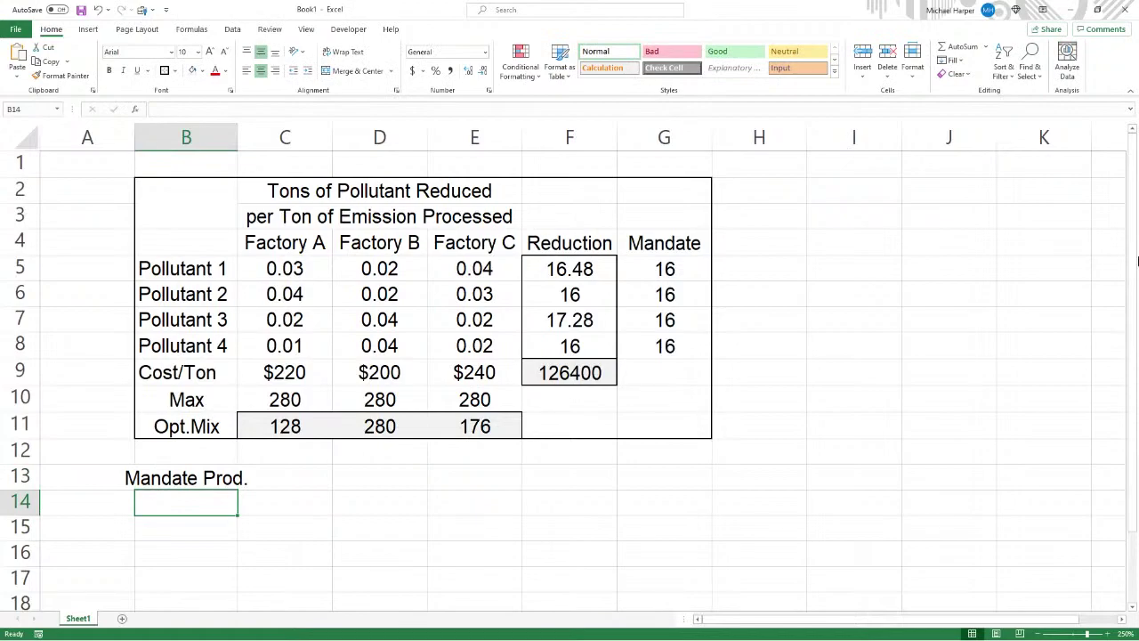
click(192, 481)
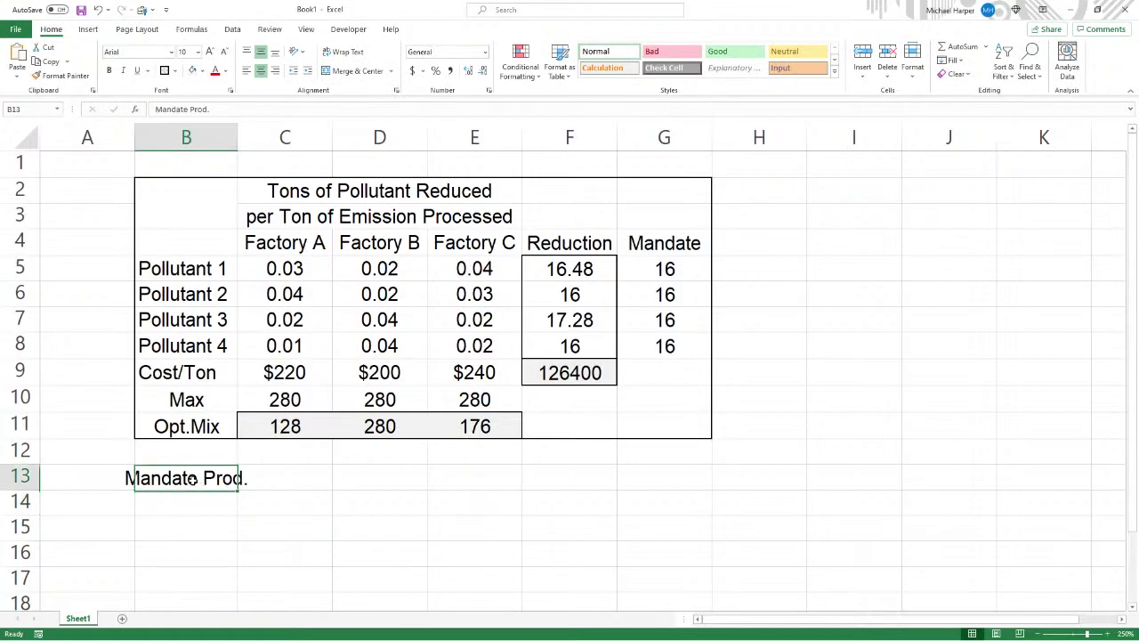
Enter =16/C5 in C13, giving 533.3333.
click(286, 478)
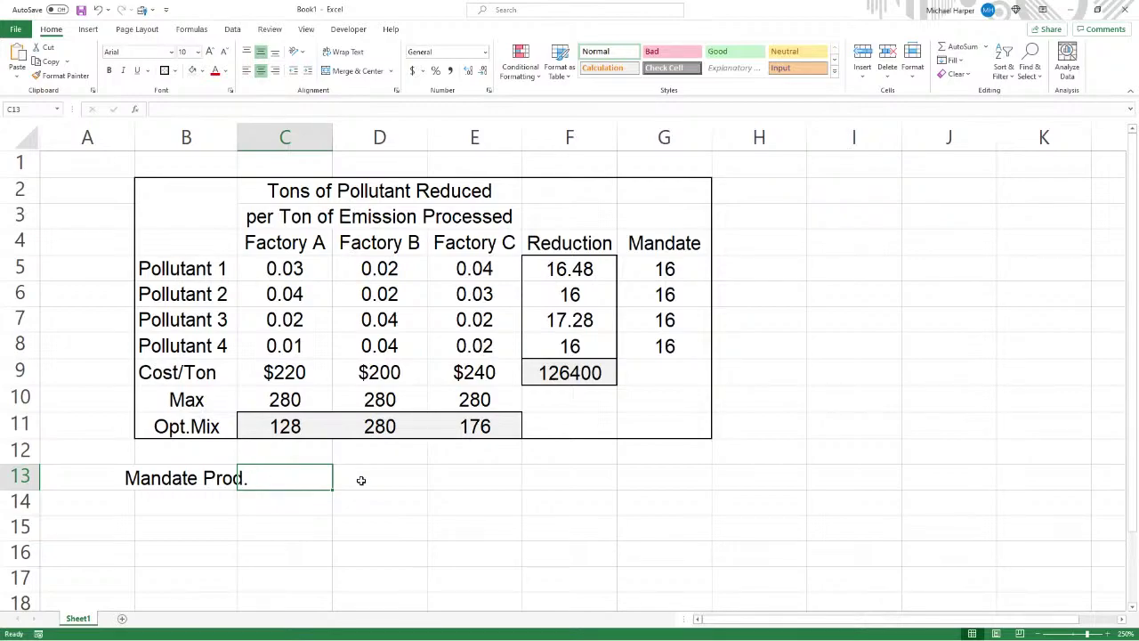
text(=)
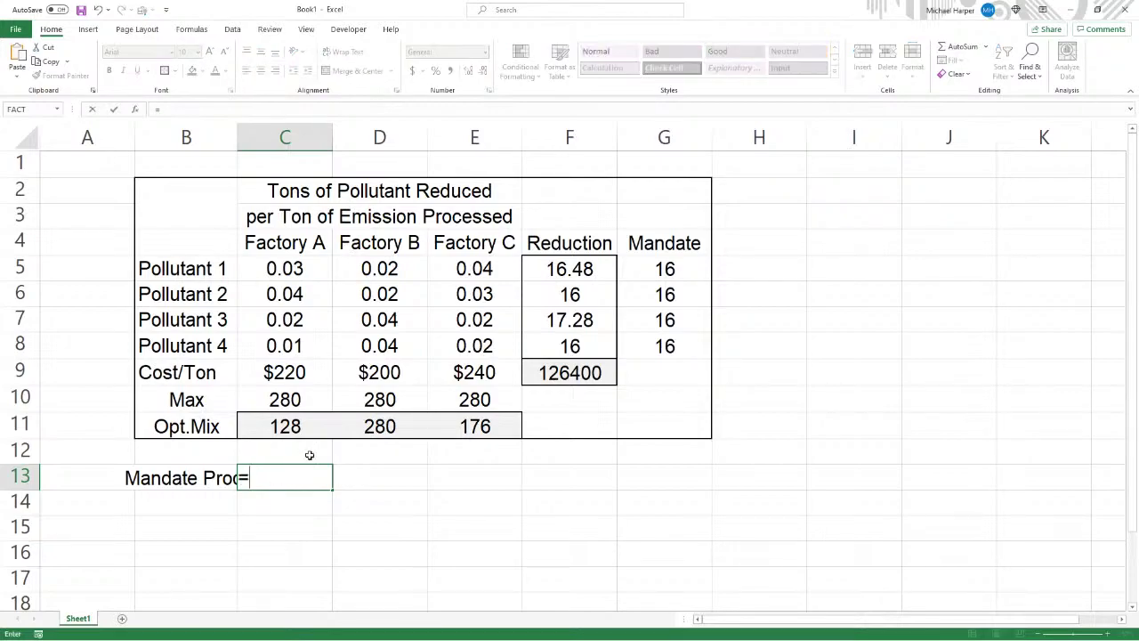
text(16/)
click(289, 269)
key(Return)
click(276, 482)
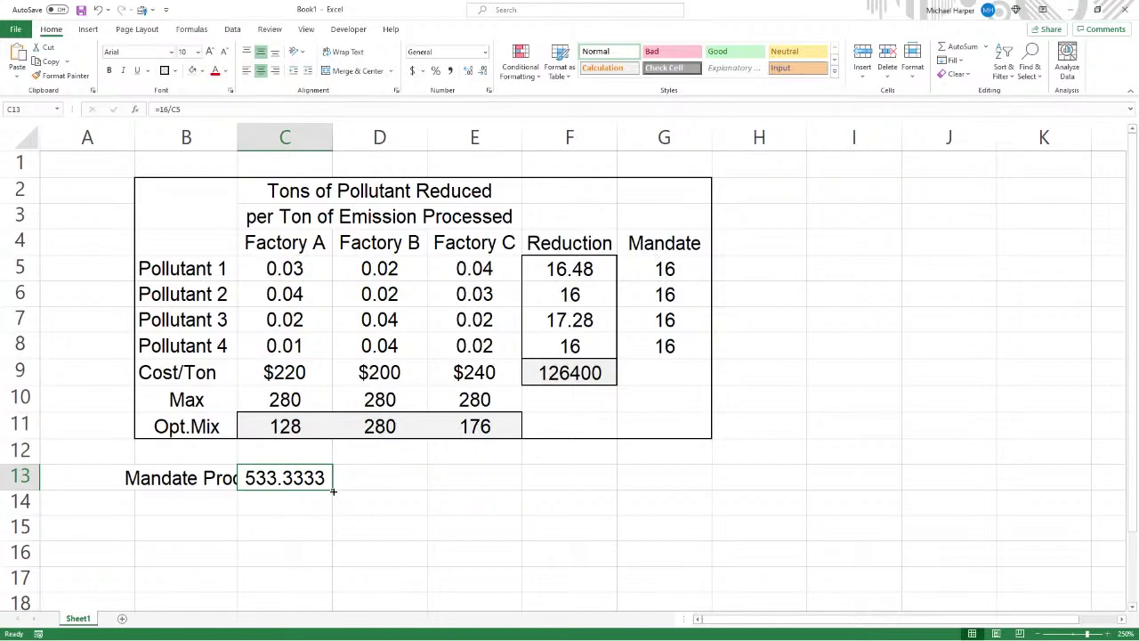
Copy the C13 formula across to columns D and E, then label B13 and B14 Needed-1 and Needed-2.
drag(333, 490, 512, 568)
scroll(656, 539, down, 2)
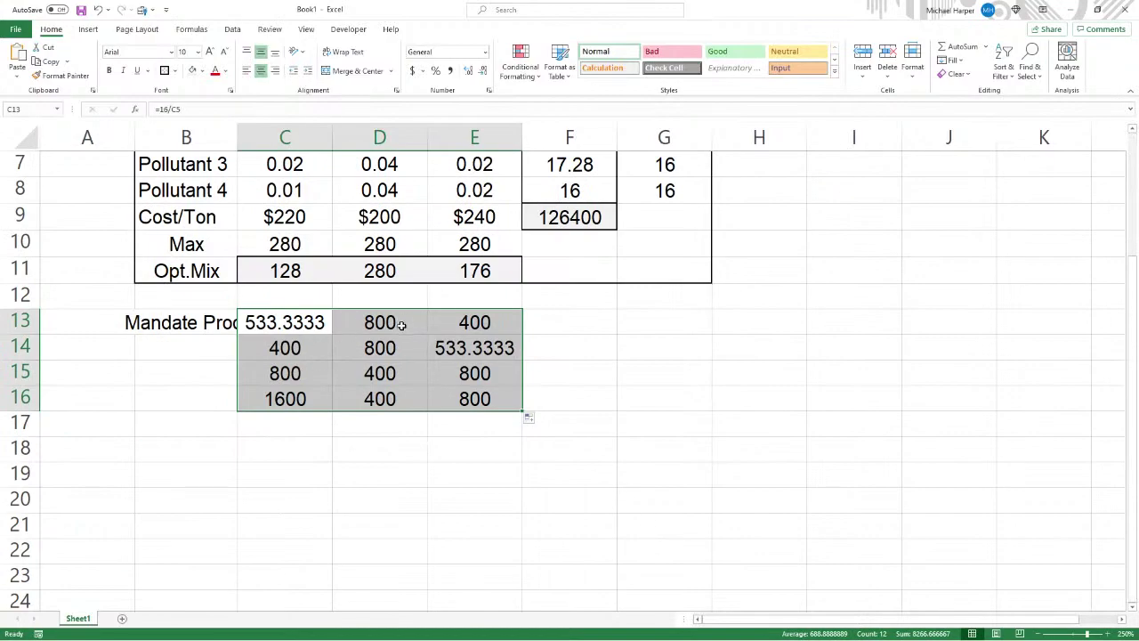
click(204, 325)
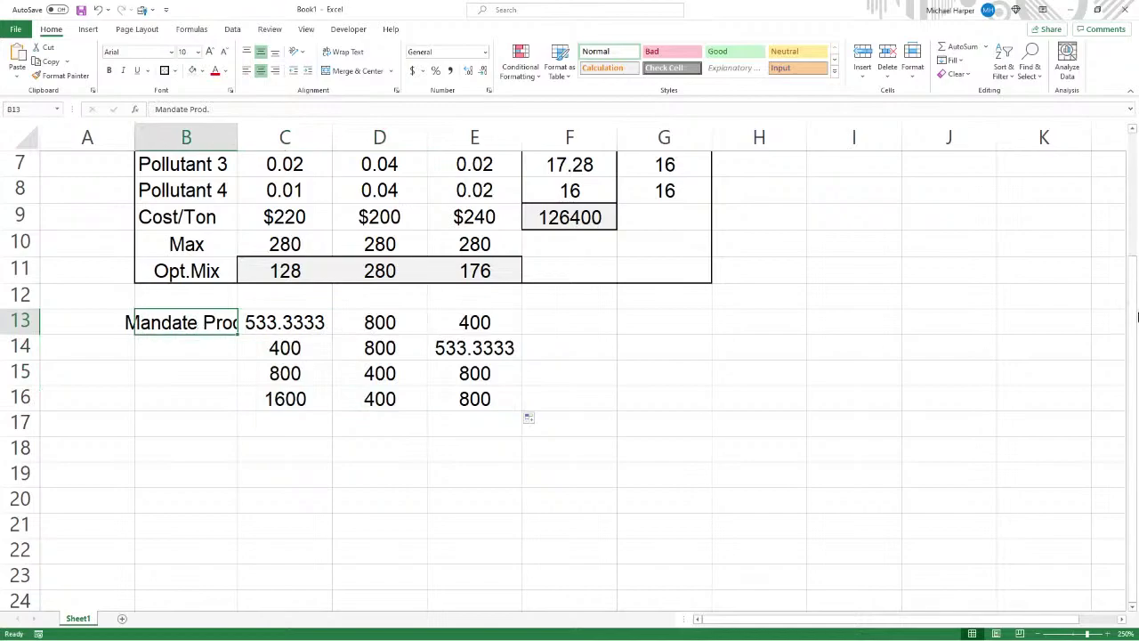
text(Needed)
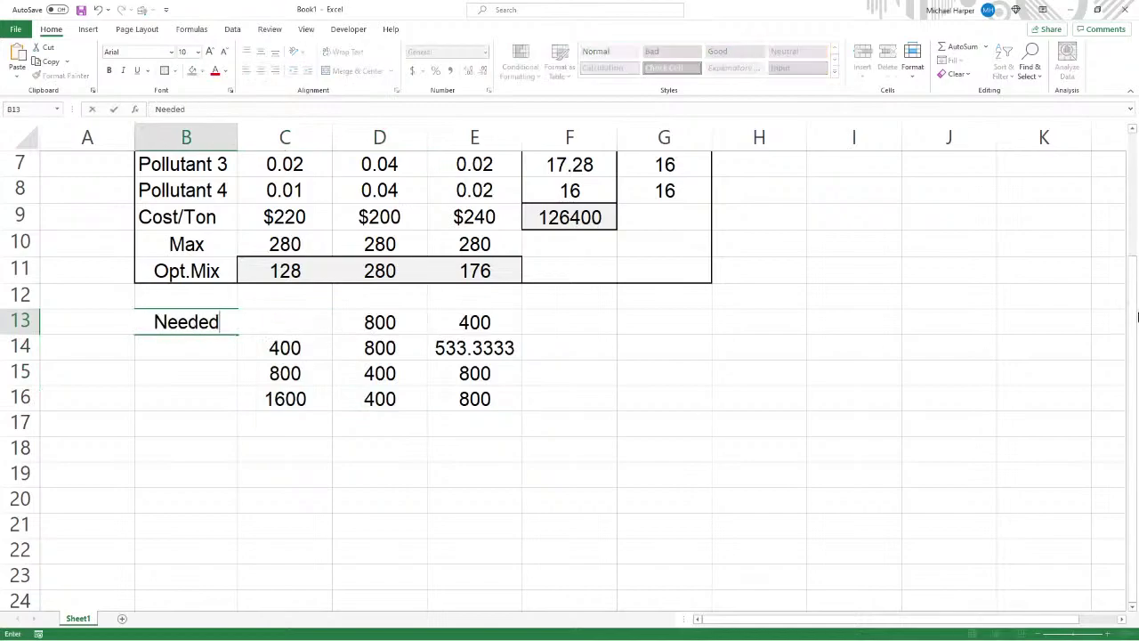
text(-1)
key(Return)
text(N)
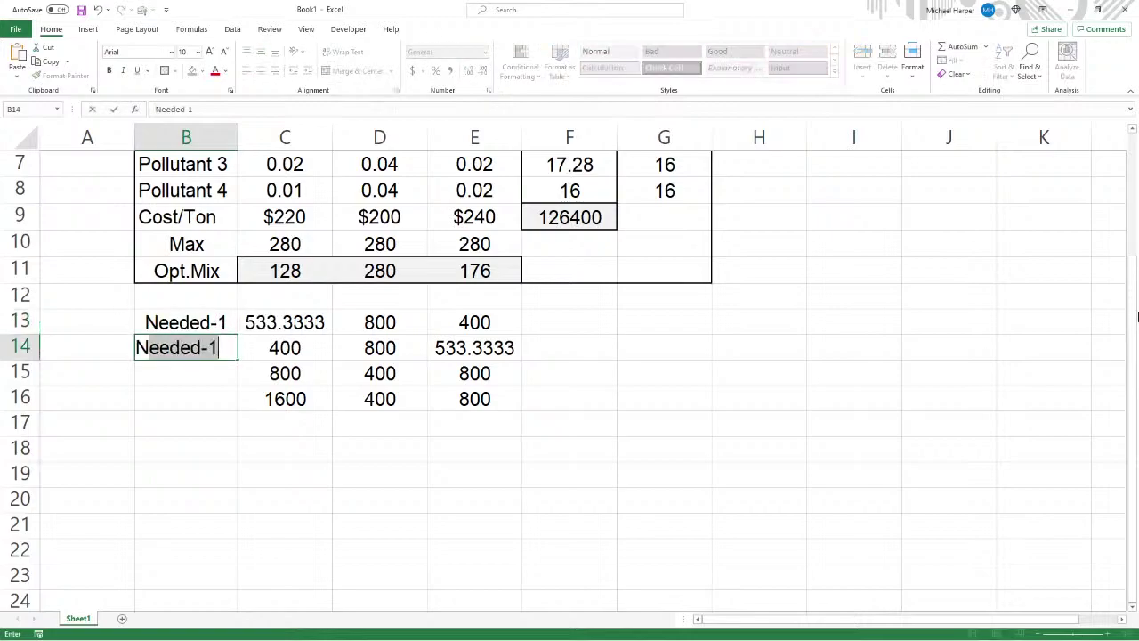
key(Delete)
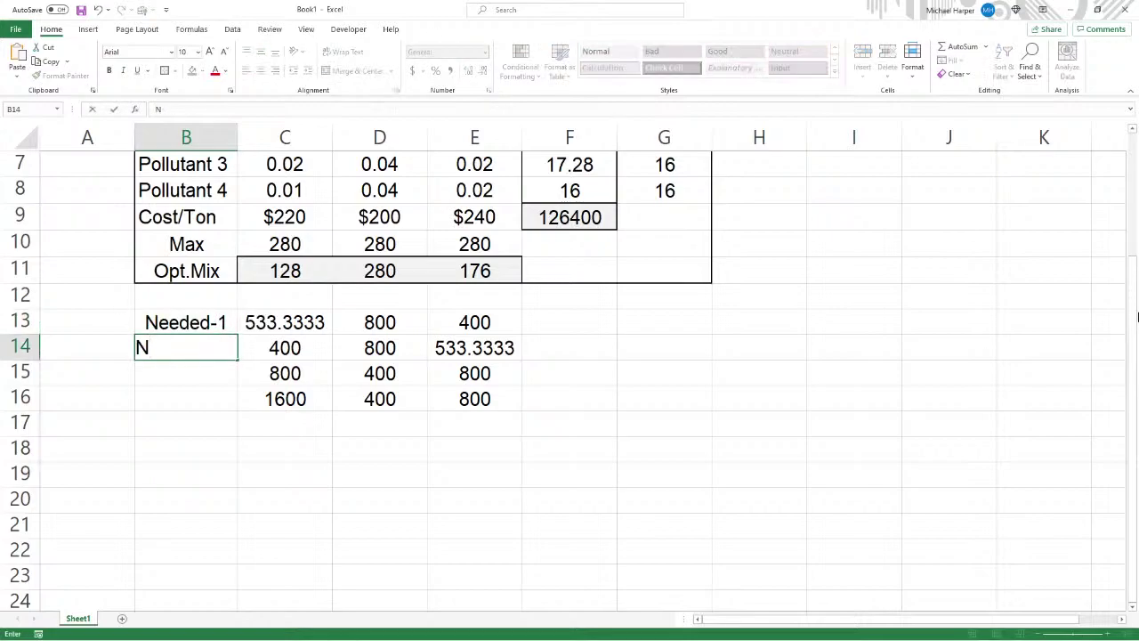
text(eeded-2)
key(Return)
Label B15 and B16 Needed-3 and Needed-4.
text(Neede)
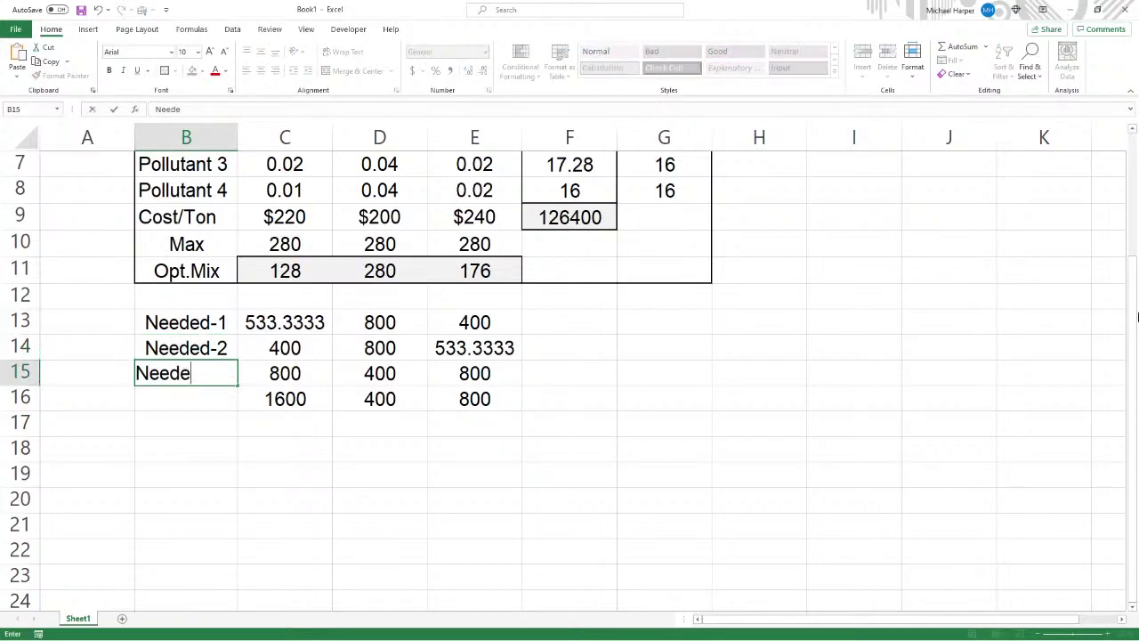
text(d-3)
key(Return)
text(n)
key(BackSpace)
text(Needed)
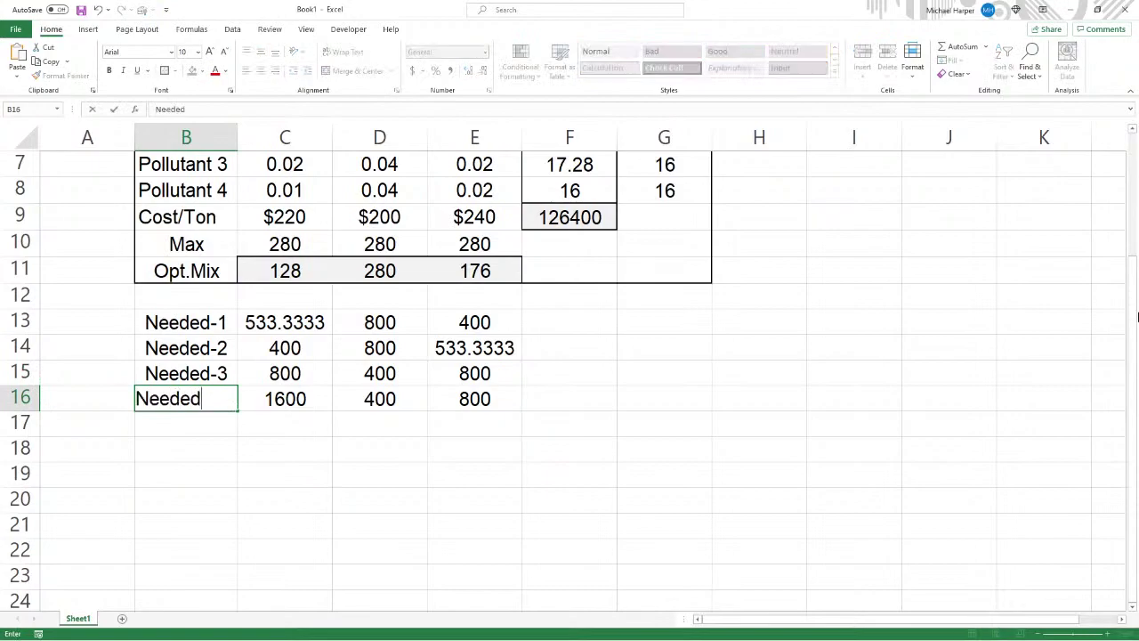
text(-4)
key(Return)
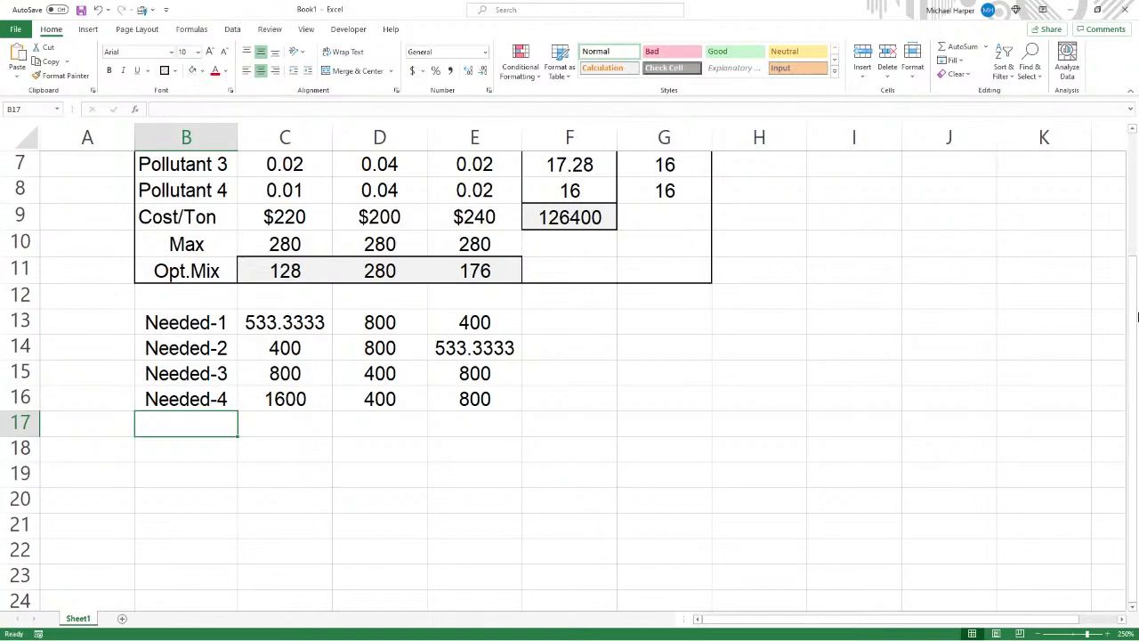
Label B17 Max and enter =MAX(C13:C16) in C17.
text(Max)
key(Tab)
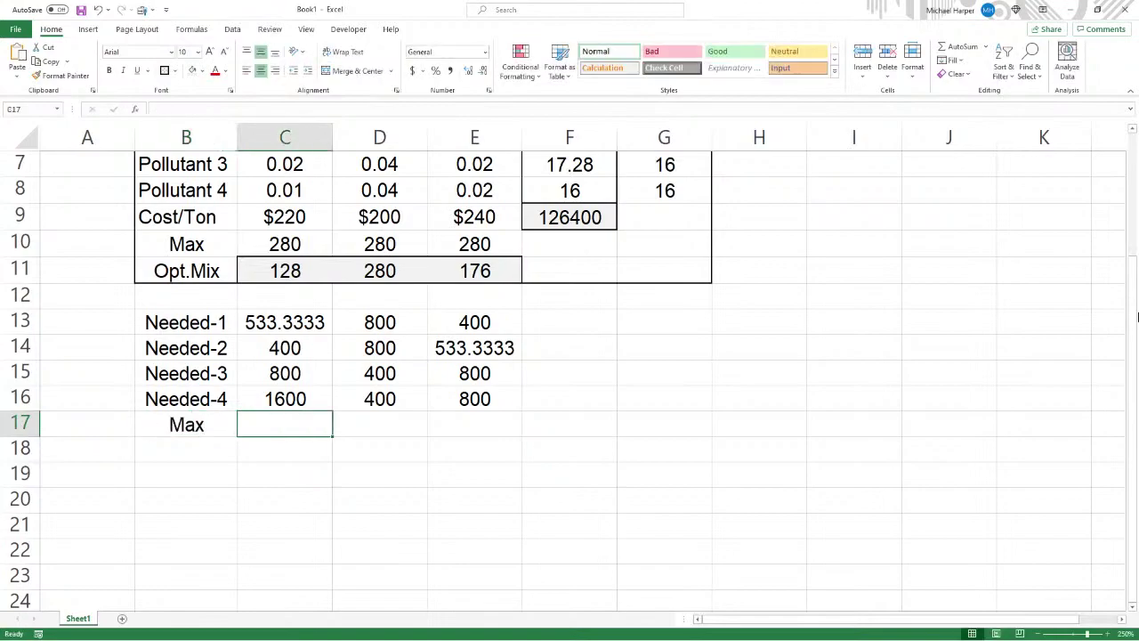
text(=)
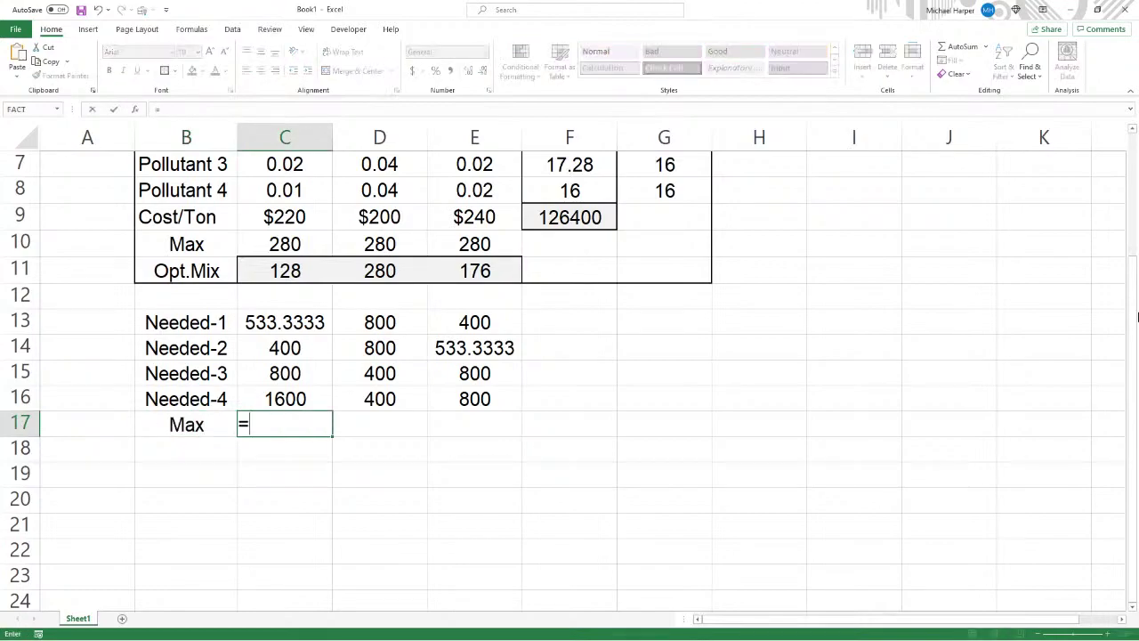
text(max()
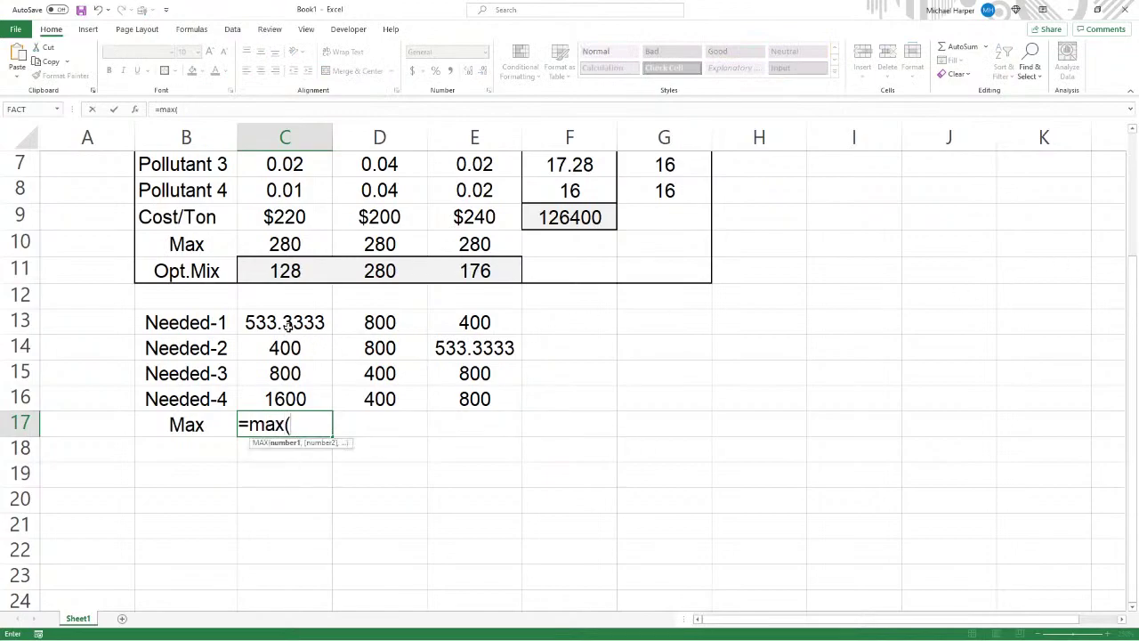
drag(285, 326, 286, 399)
key(Return)
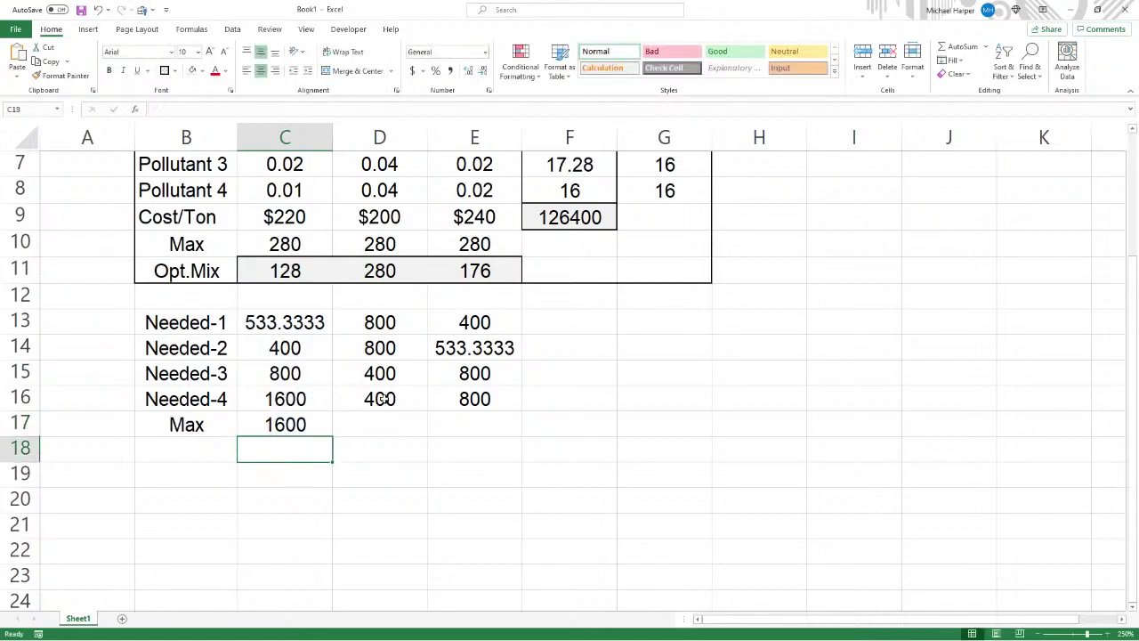
Check the Max formula, then fill it across to E17, giving 1600, 800 and 800.
click(290, 348)
drag(286, 372, 286, 397)
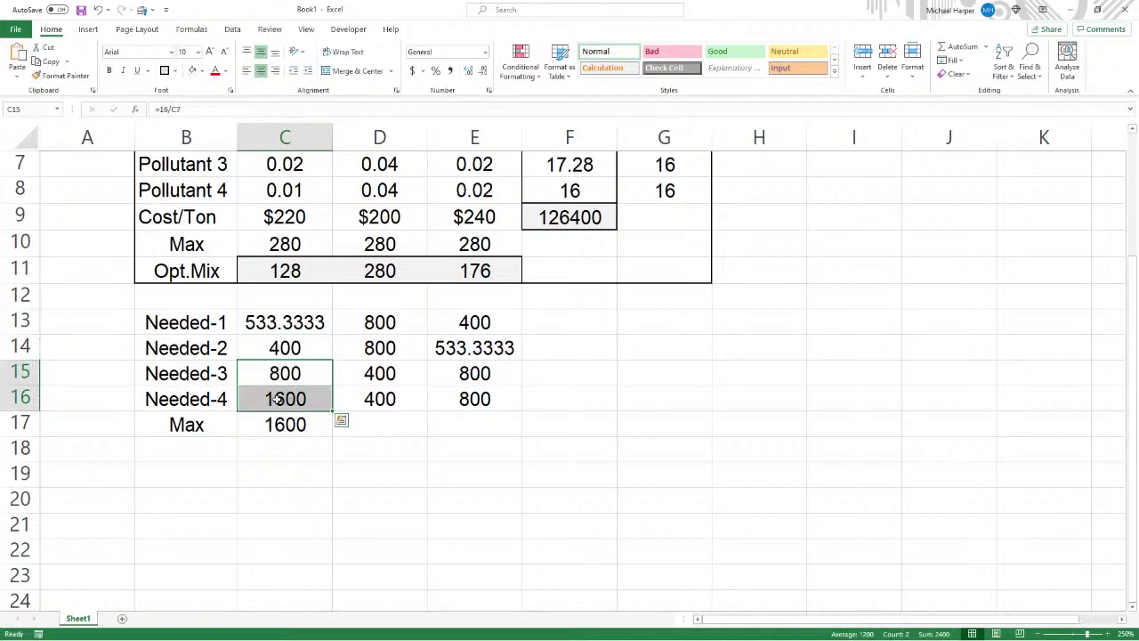
click(277, 400)
click(283, 422)
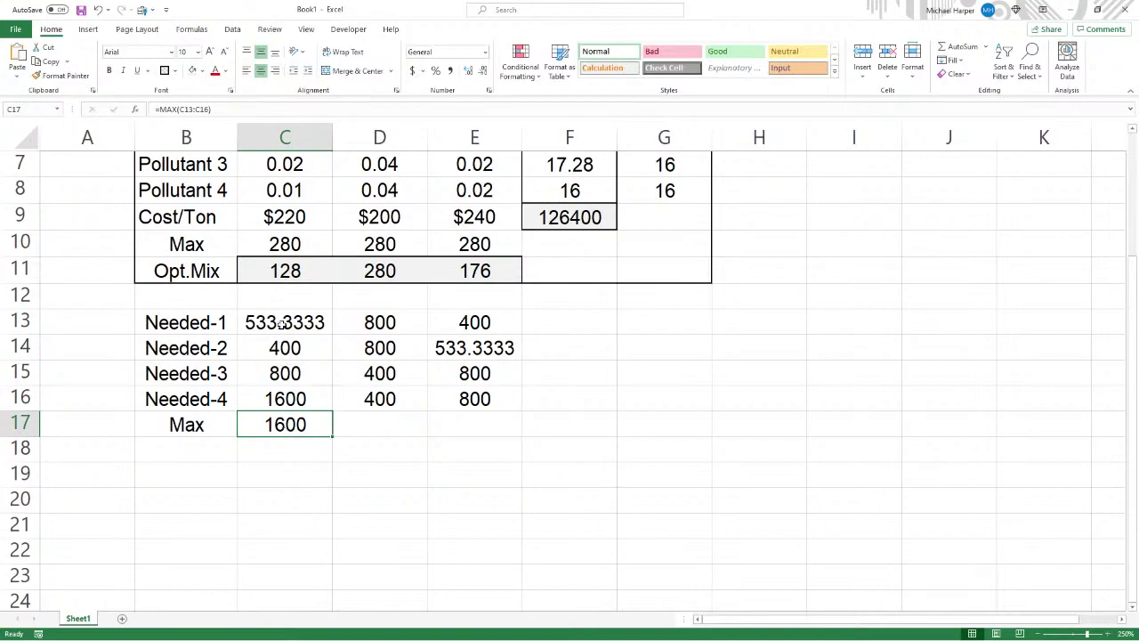
drag(279, 324, 283, 402)
click(313, 432)
drag(331, 435, 485, 433)
click(201, 452)
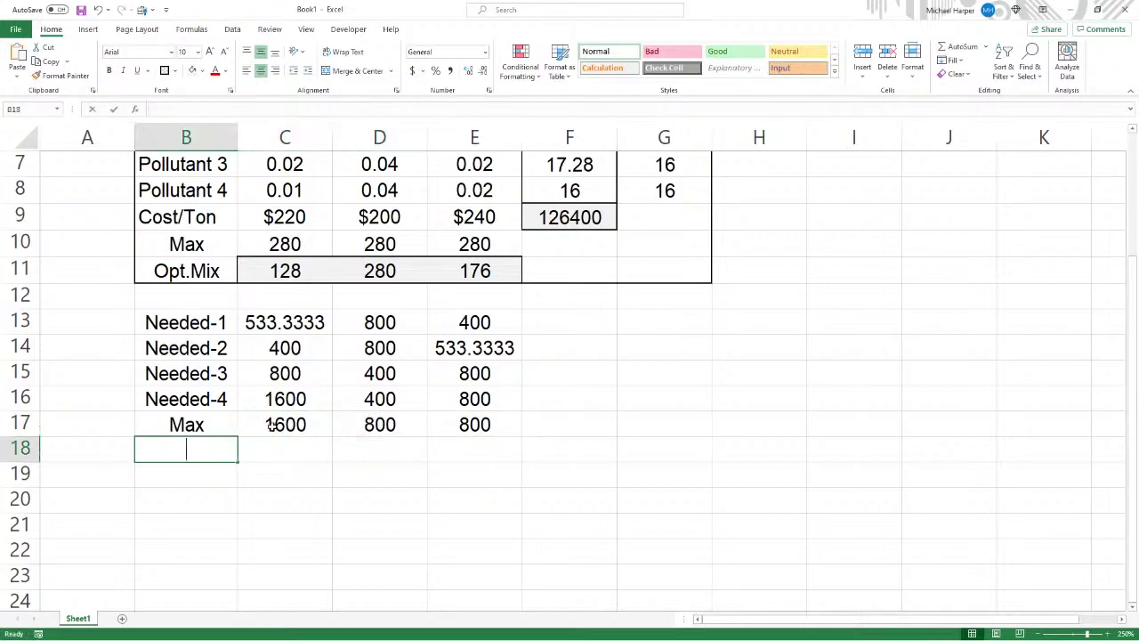
Label B18 Cost and fill =C9*C17 across C18:E18, giving $352,000, $160,000 and $192,000.
text(Cos)
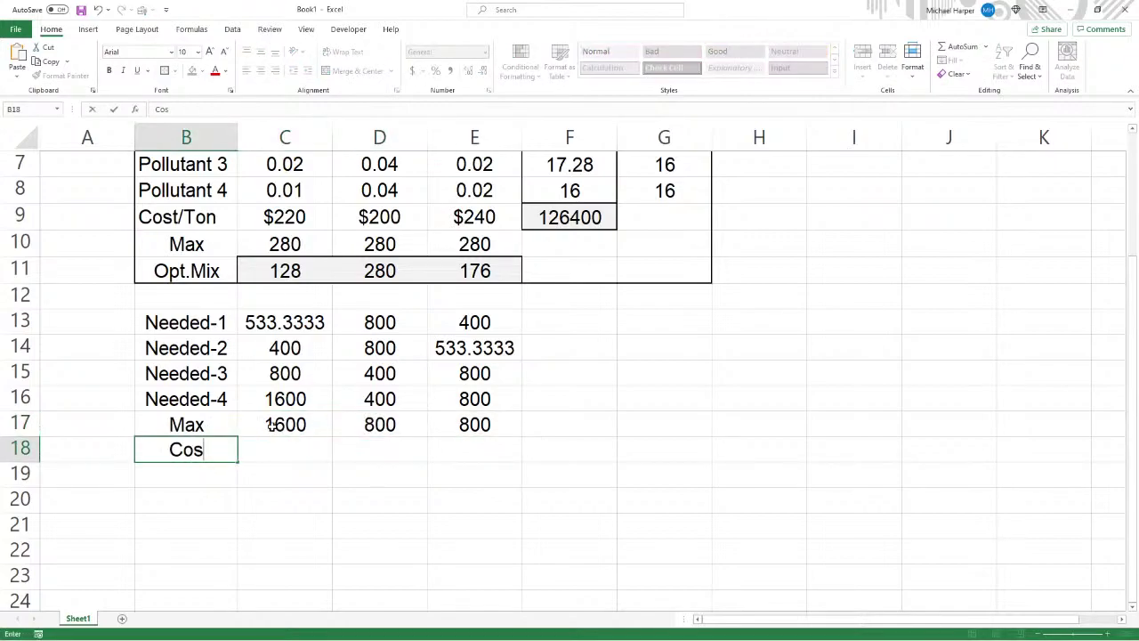
text(t)
key(Tab)
text(=)
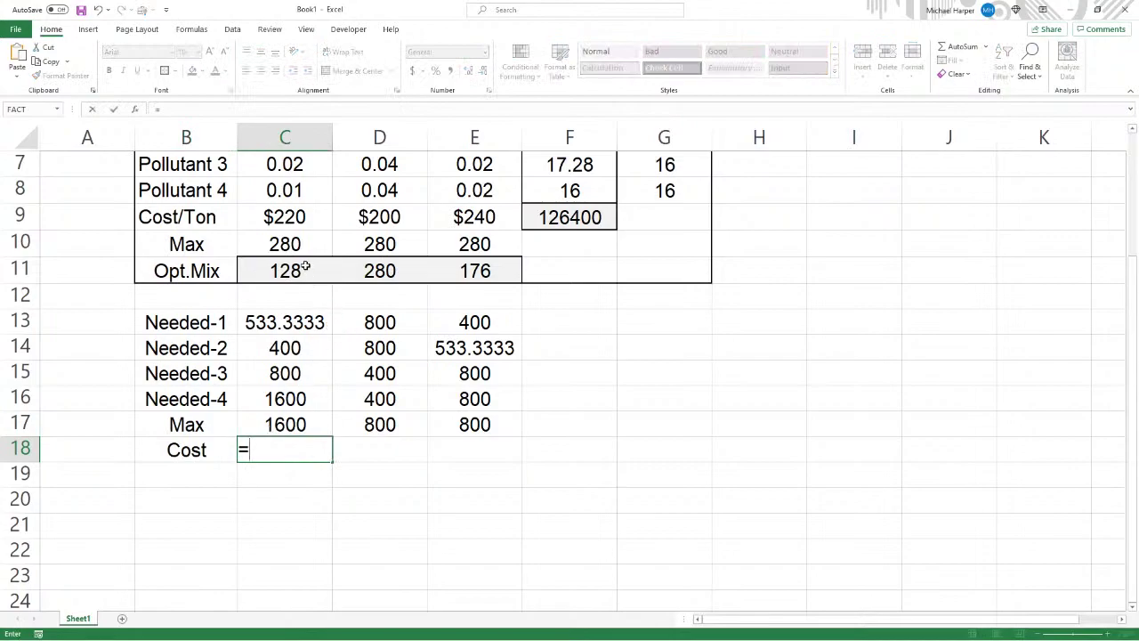
click(284, 227)
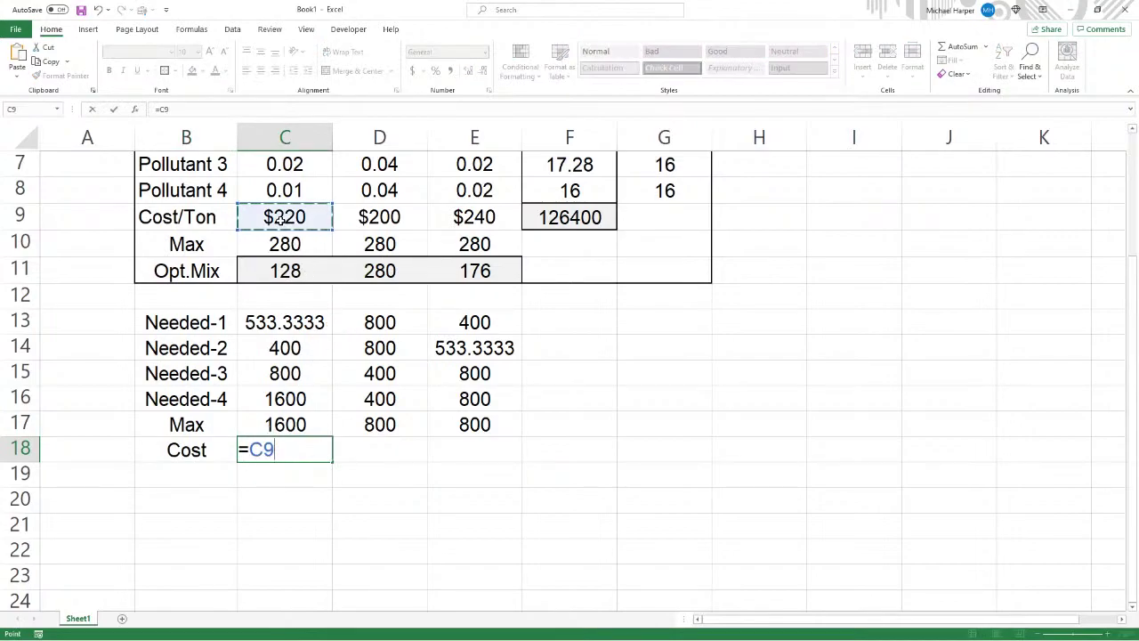
text(*)
click(295, 427)
key(Return)
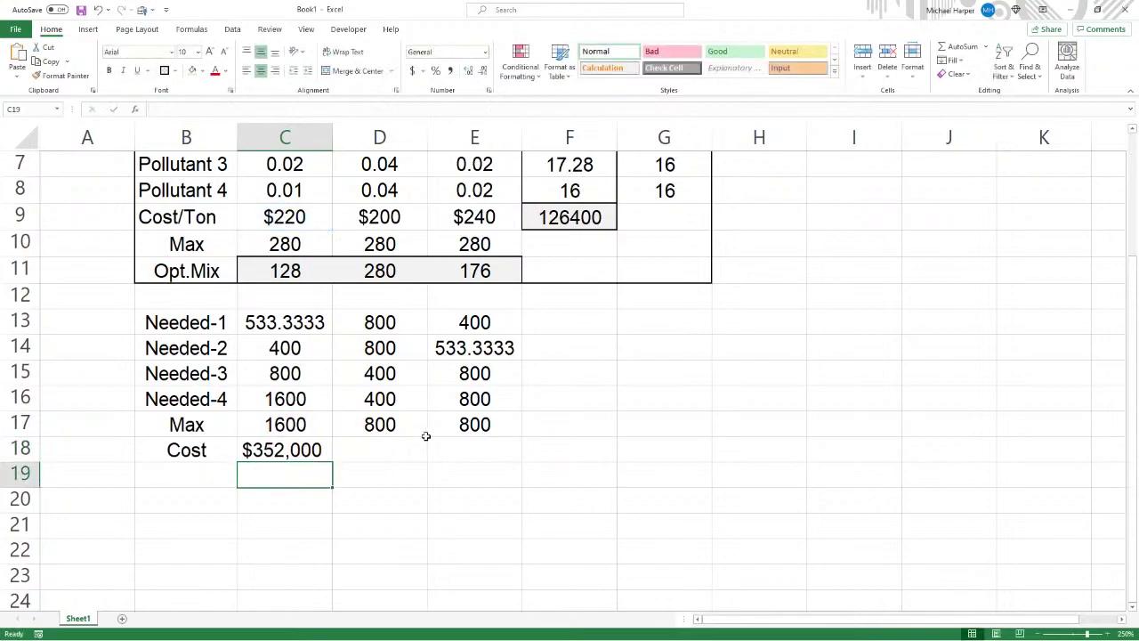
click(283, 450)
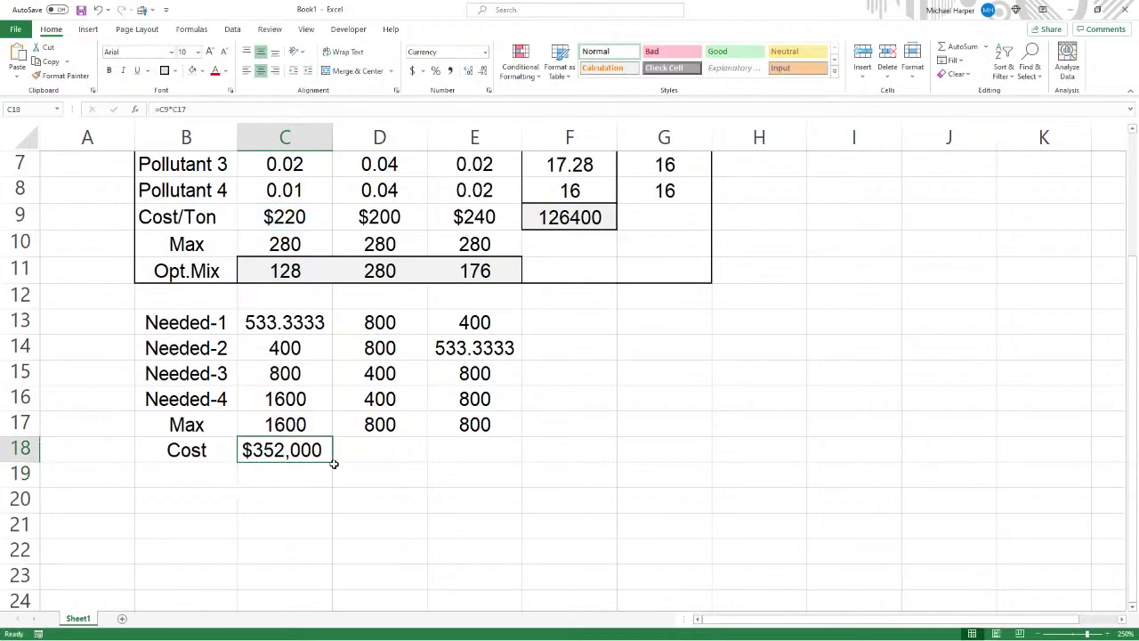
drag(333, 462, 523, 463)
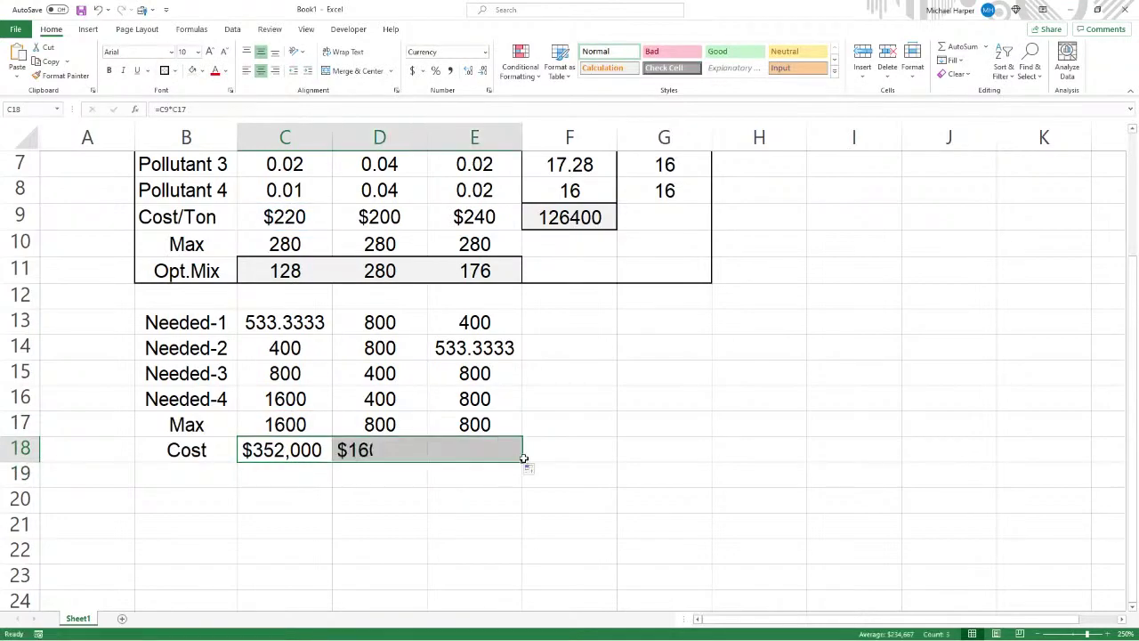
click(166, 476)
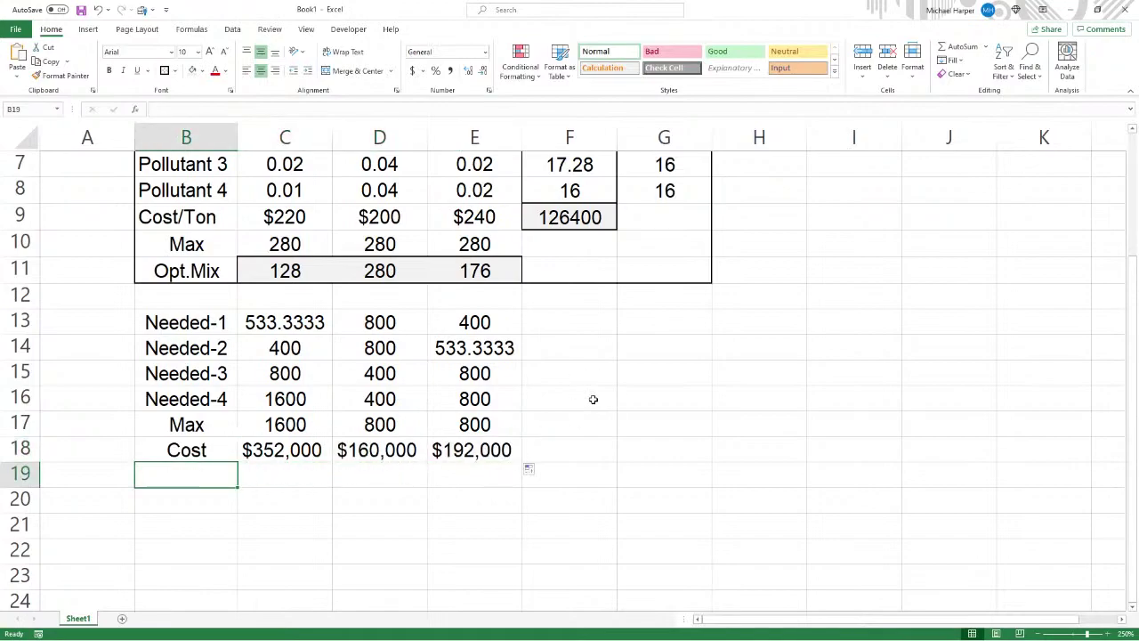
Label B19 Min and enter =IF(C18<MIN(C18:E18),Min,"") in C19.
text(min)
key(BackSpace)
key(BackSpace)
key(BackSpace)
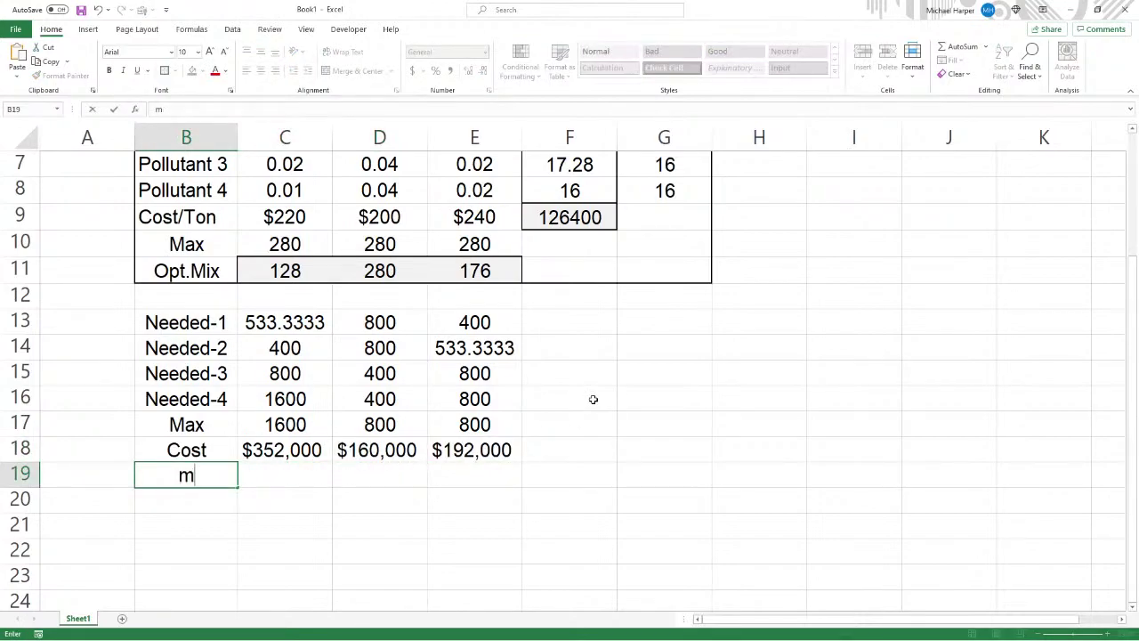
text(Min)
key(Tab)
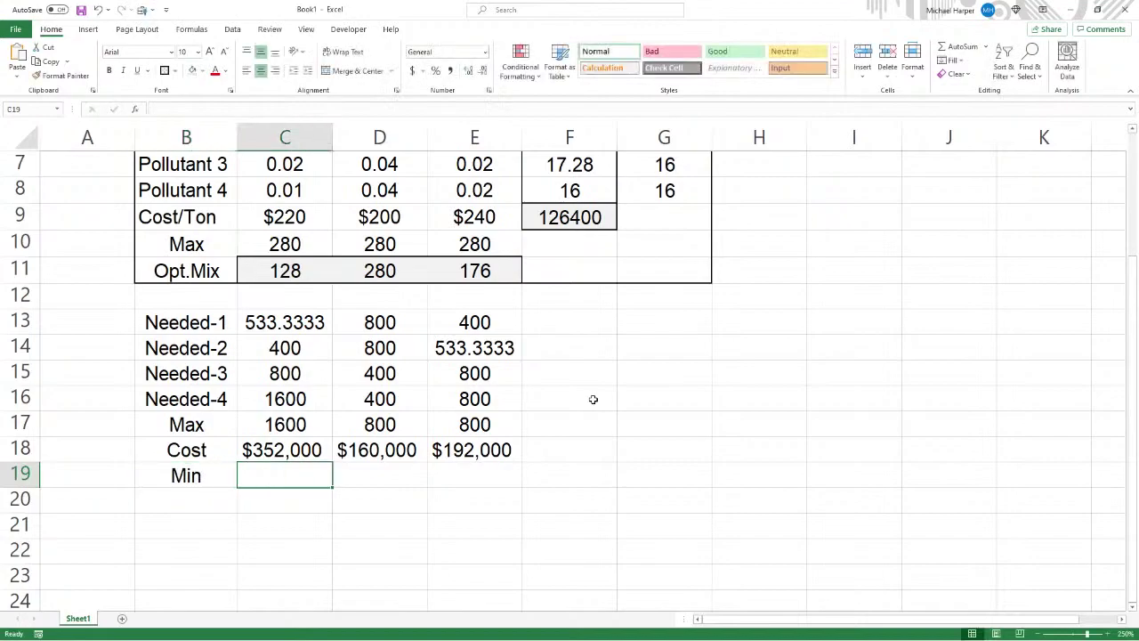
text(=)
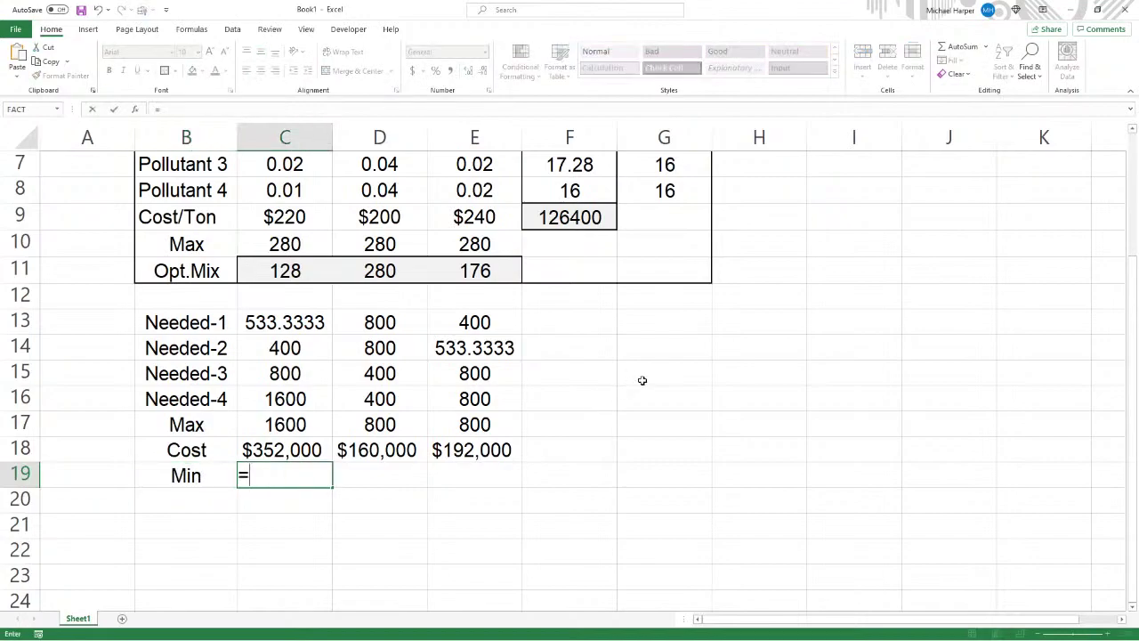
text(if()
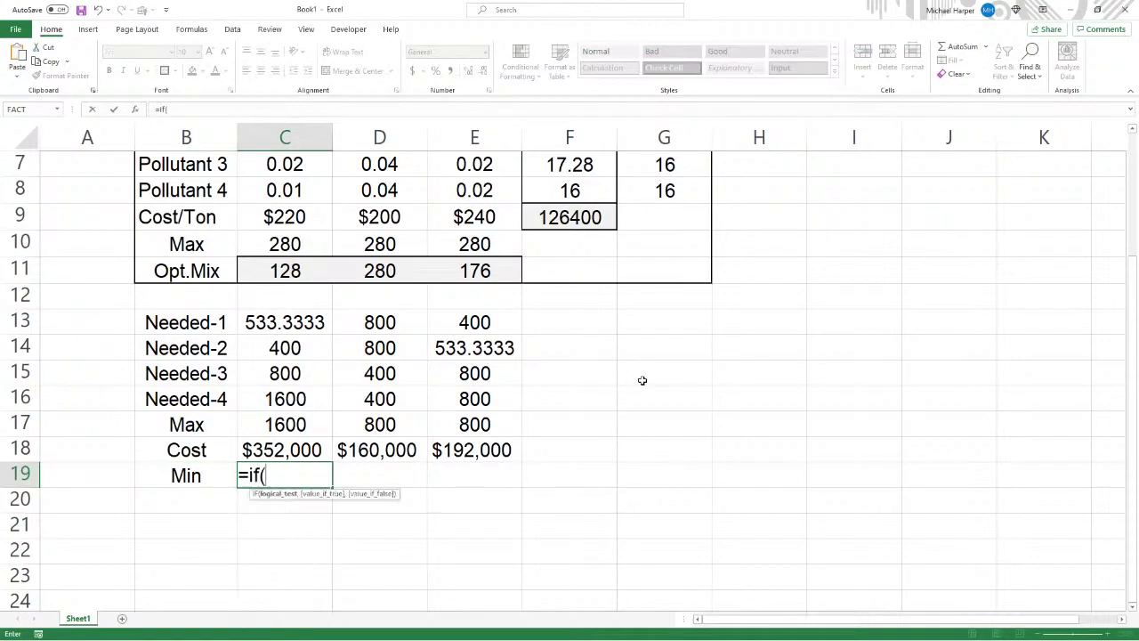
click(290, 445)
text(<)
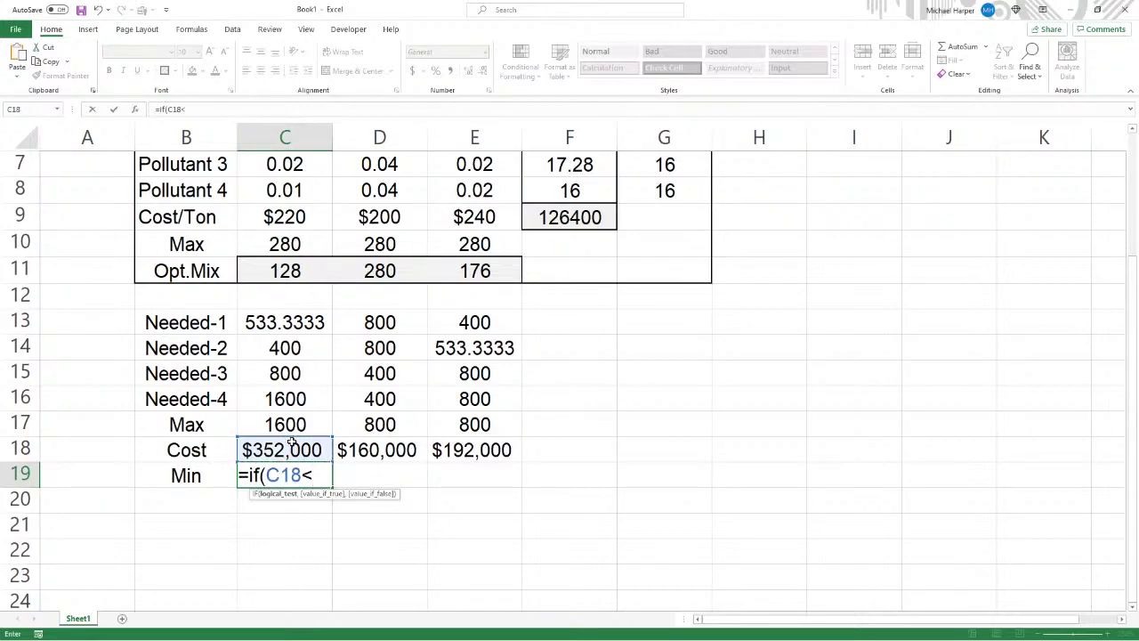
text(min)
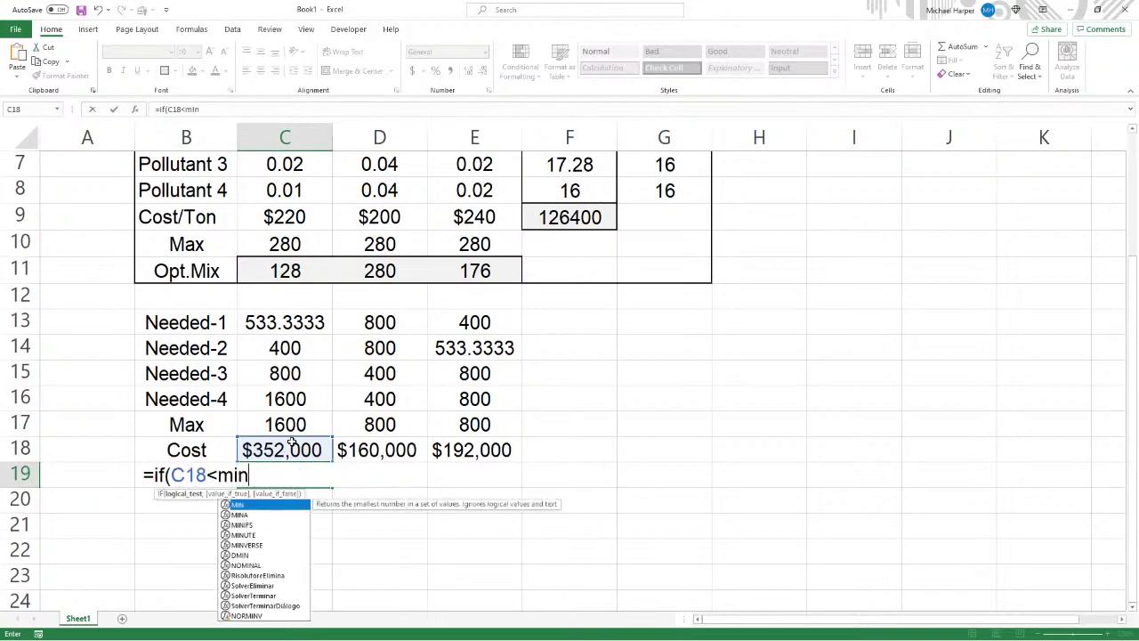
text(()
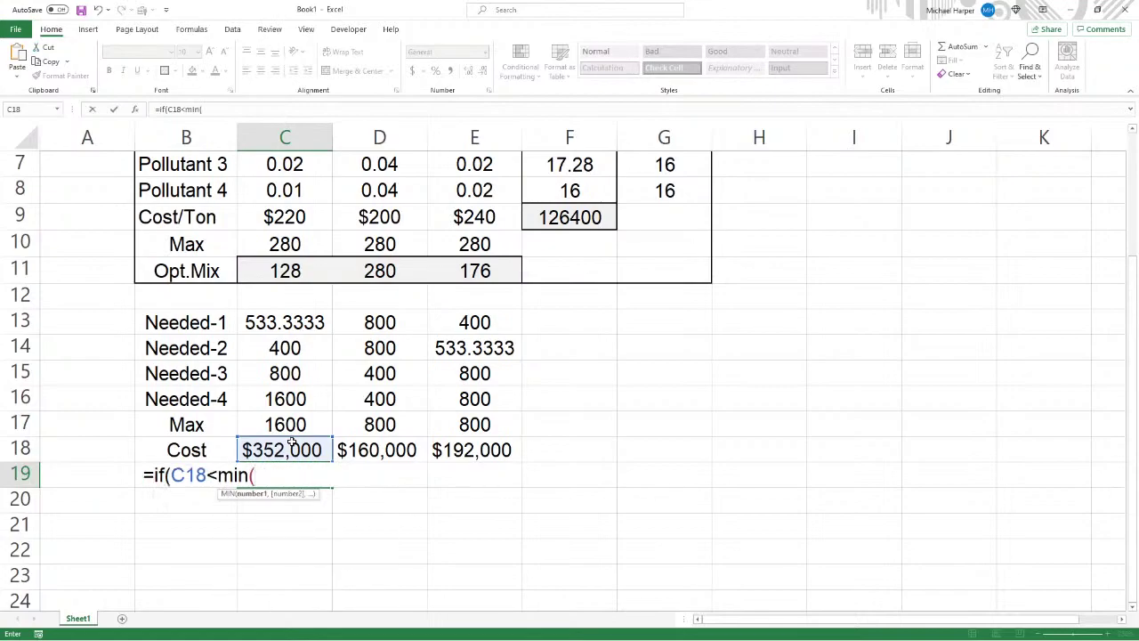
drag(291, 450, 472, 450)
text(),)
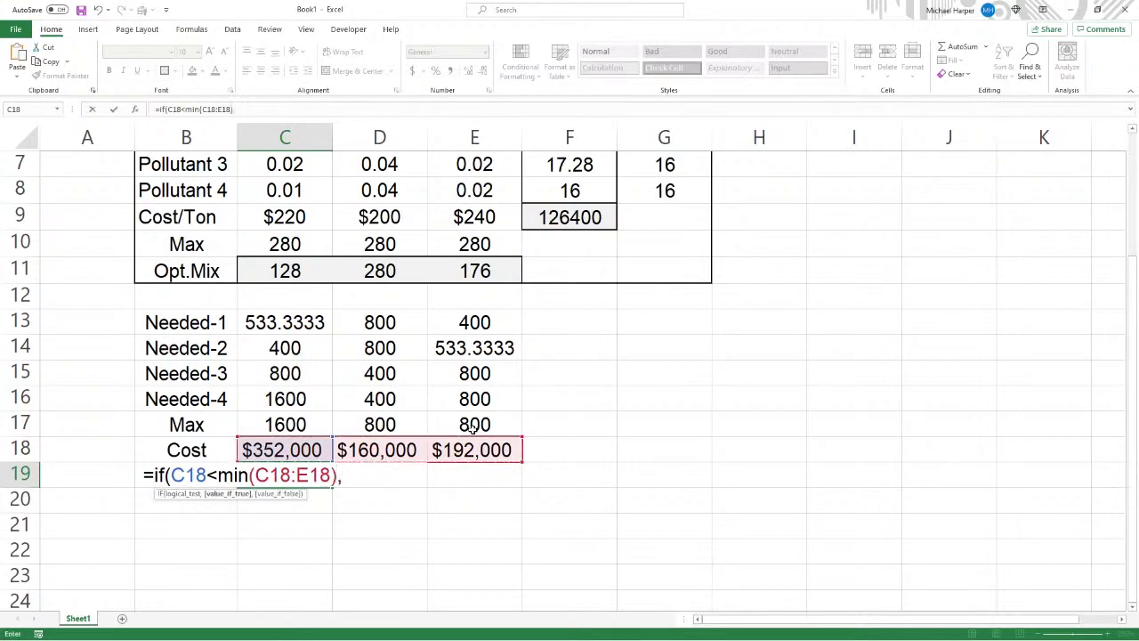
text(Y)
key(BackSpace)
text(Min,)
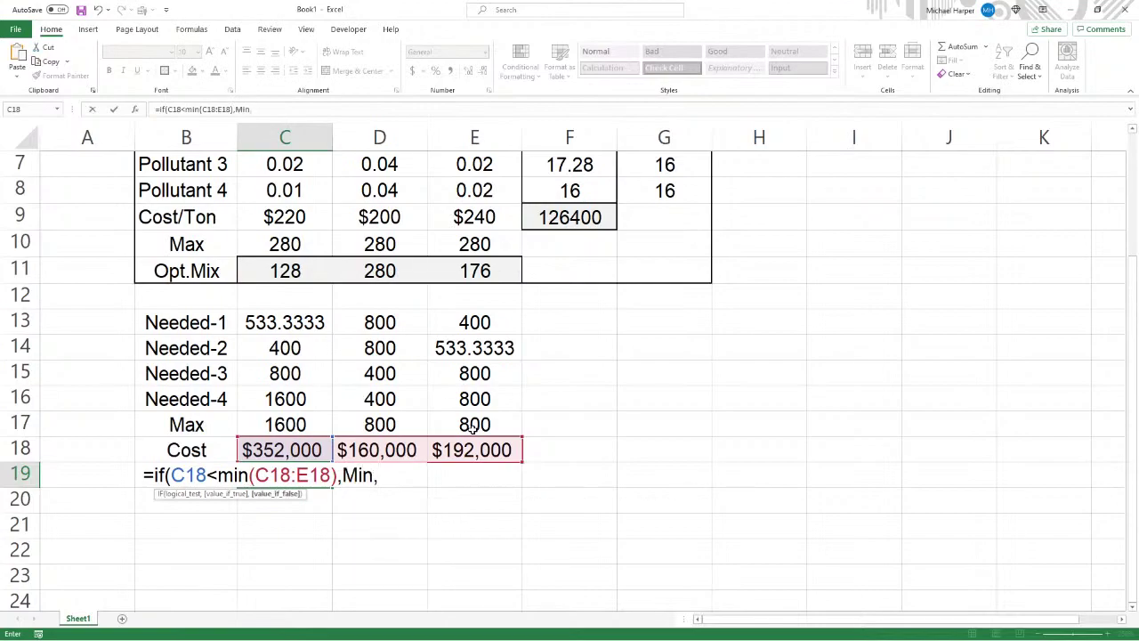
text(""))
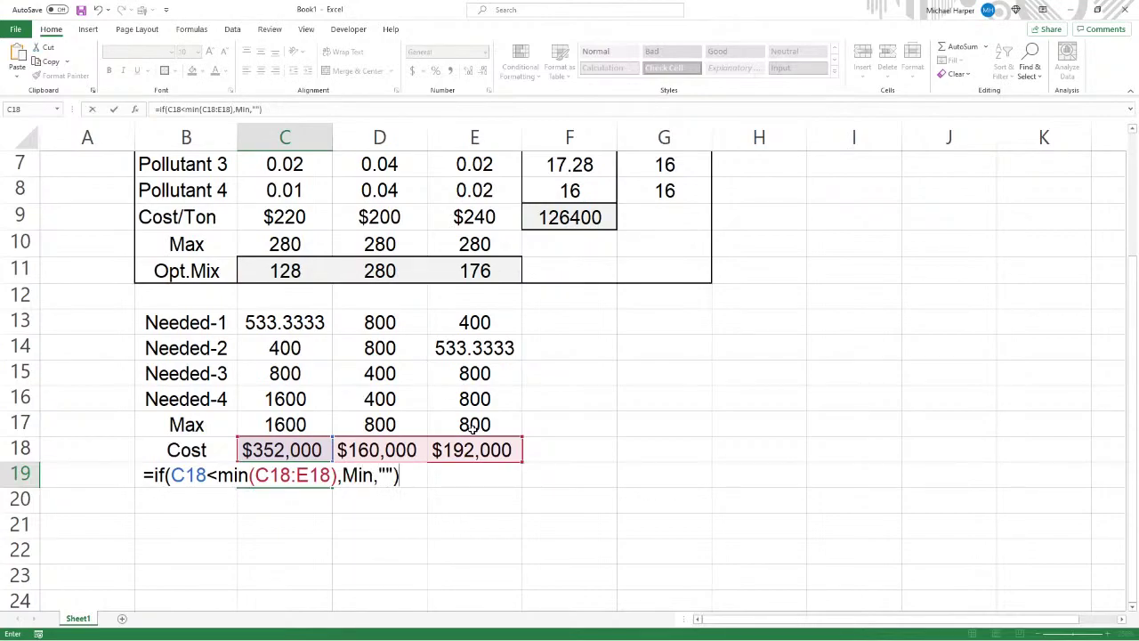
key(Return)
Make the C19 formula's MIN range absolute as $C$18:$E$18.
click(308, 476)
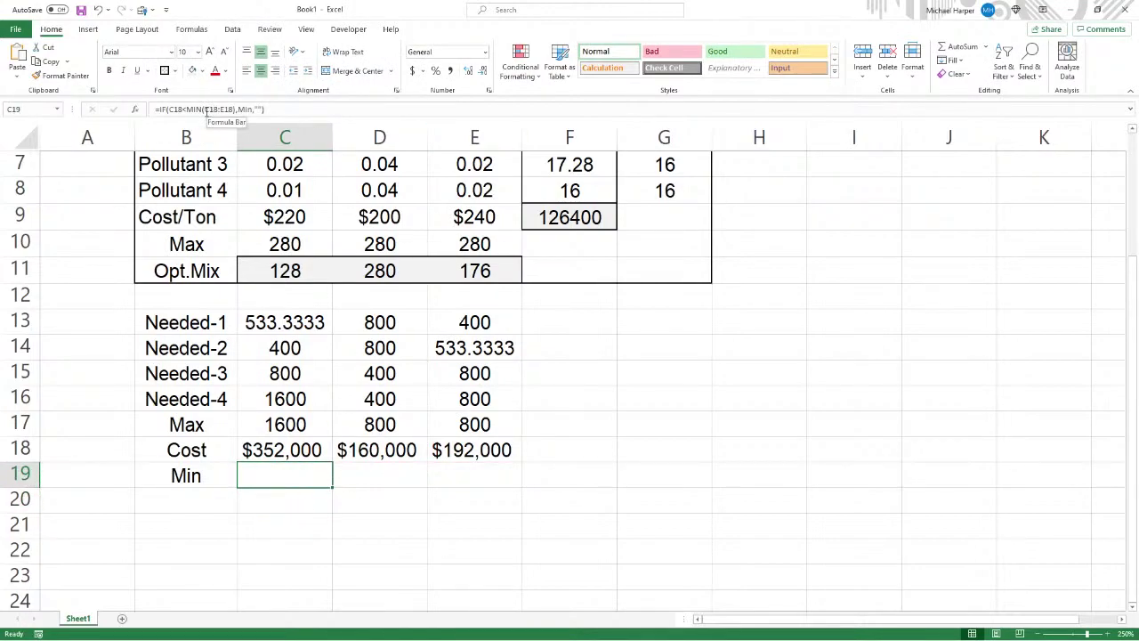
click(291, 110)
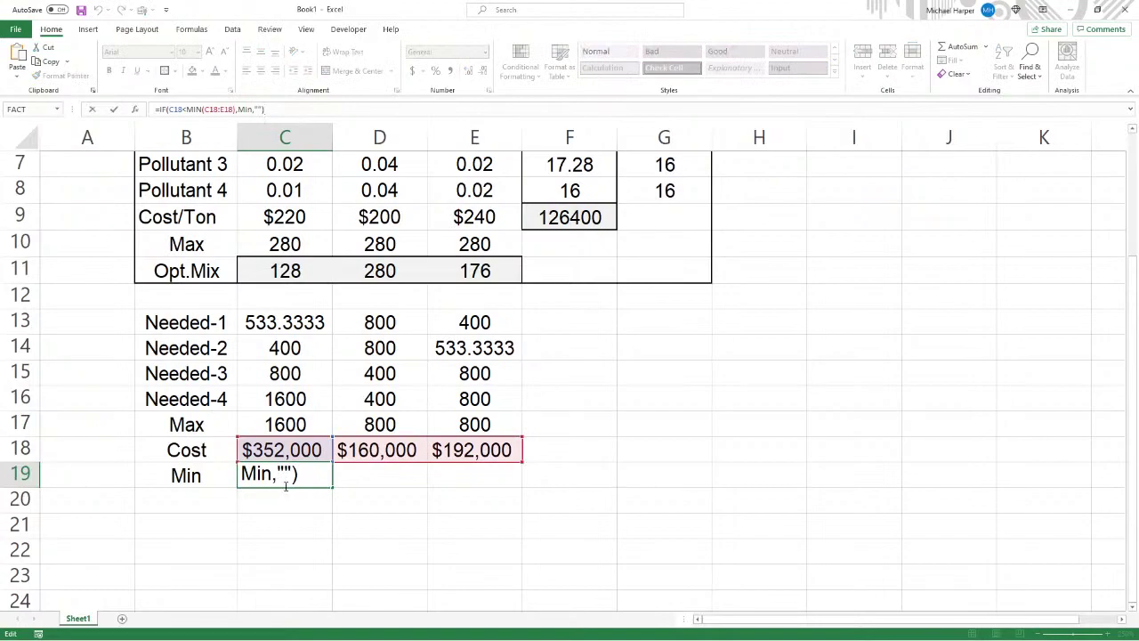
drag(268, 475, 343, 475)
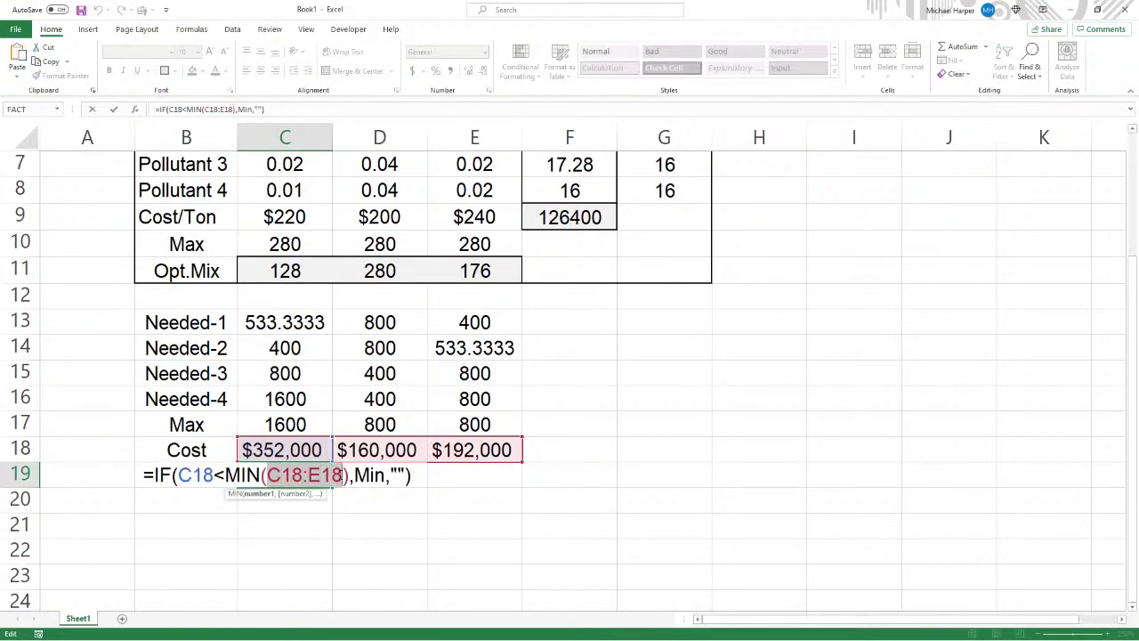
key(F4)
key(Return)
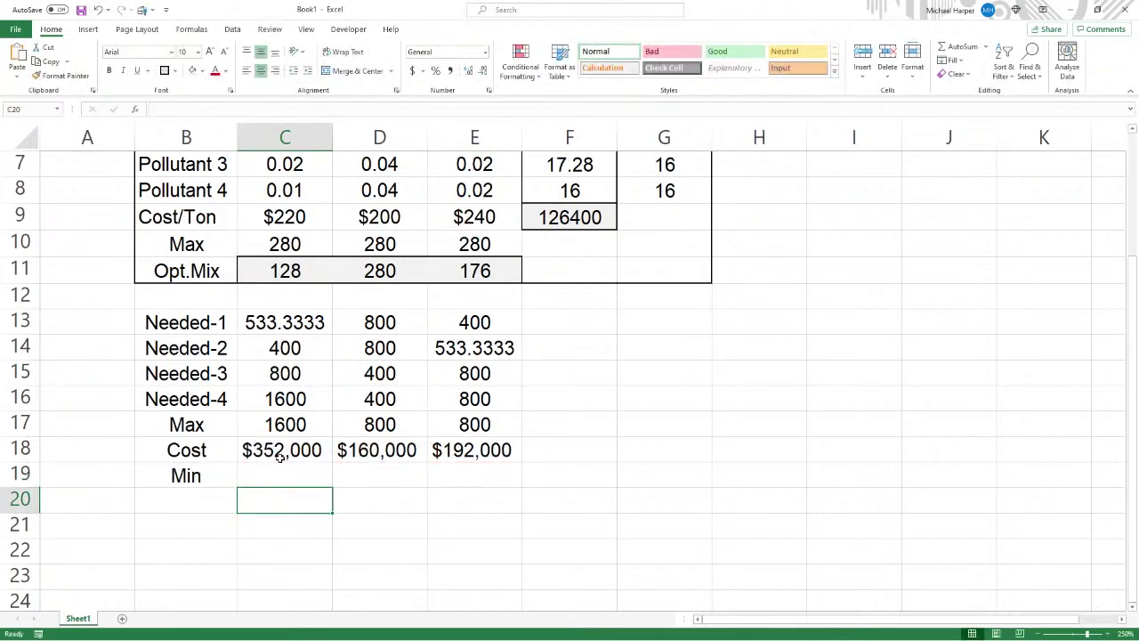
key(Up)
Fill the C19 Min formula across to E19 and compare the copied formulas.
drag(334, 488, 521, 490)
click(385, 479)
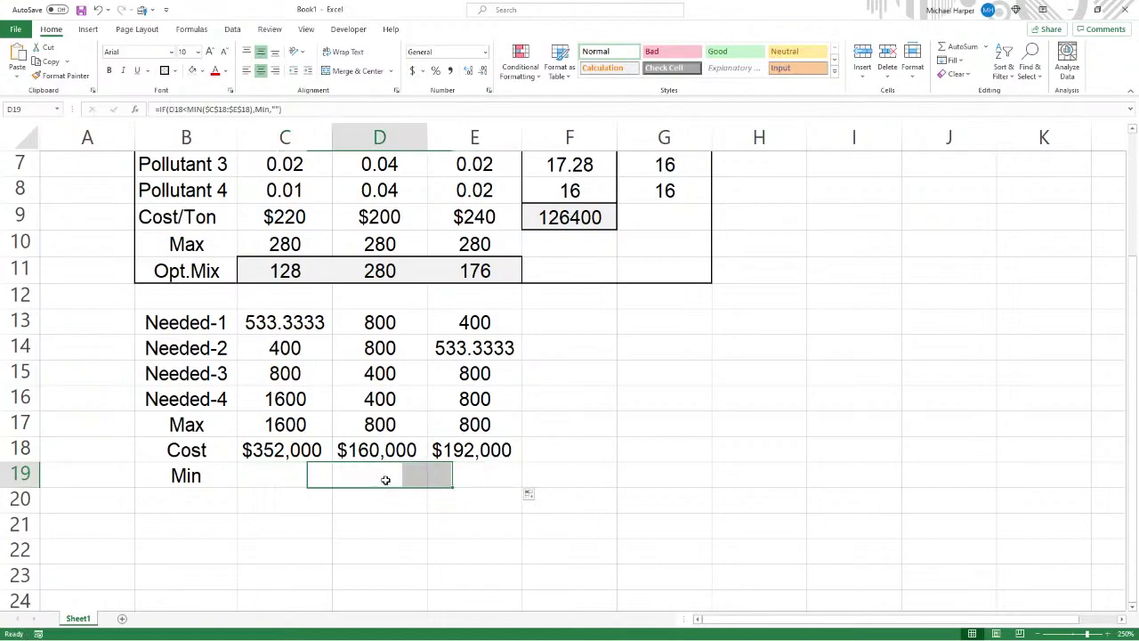
click(302, 475)
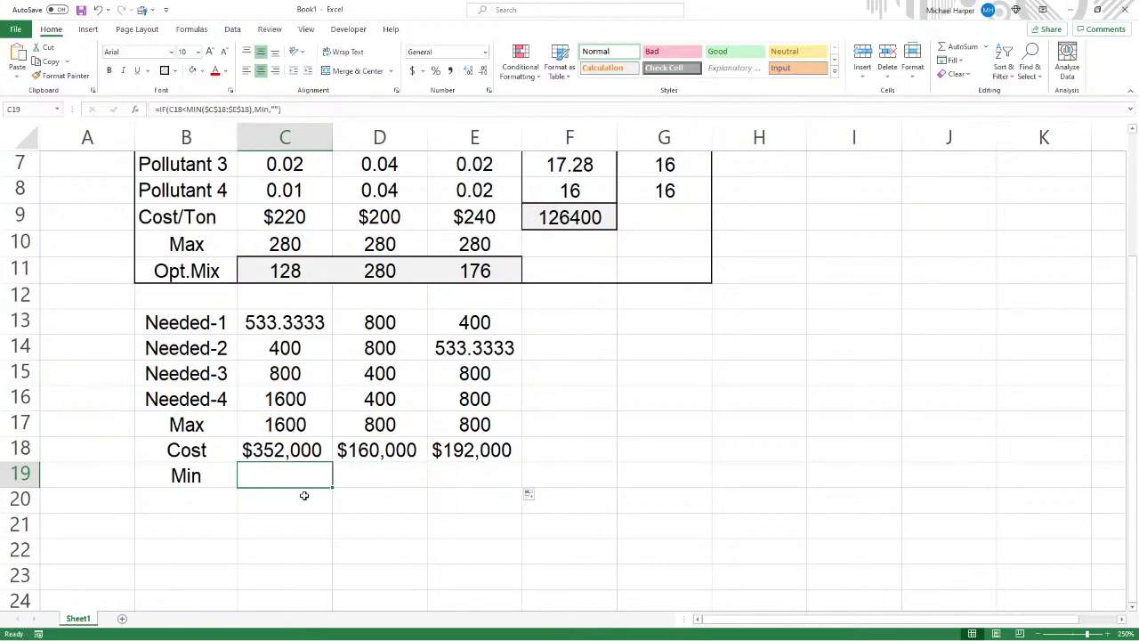
drag(332, 487, 477, 481)
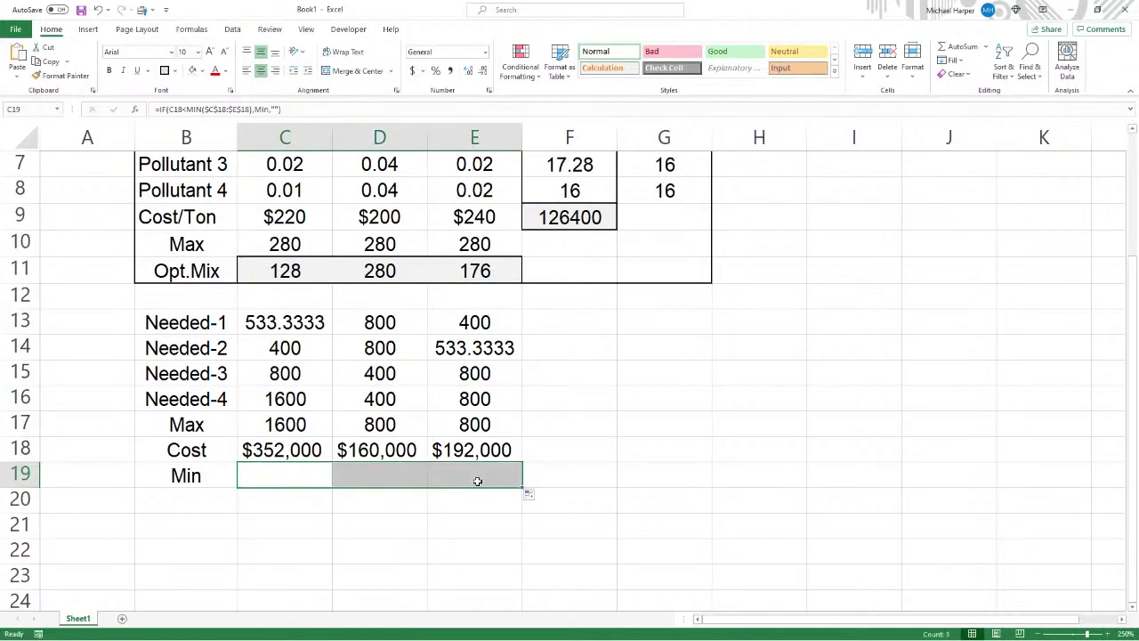
click(401, 476)
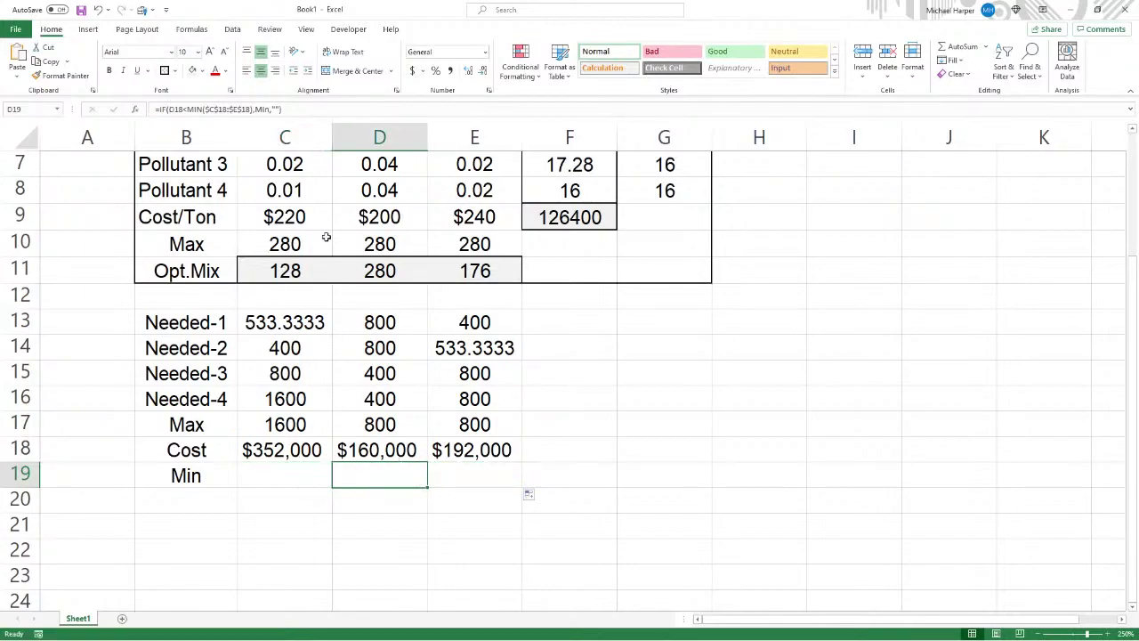
click(294, 476)
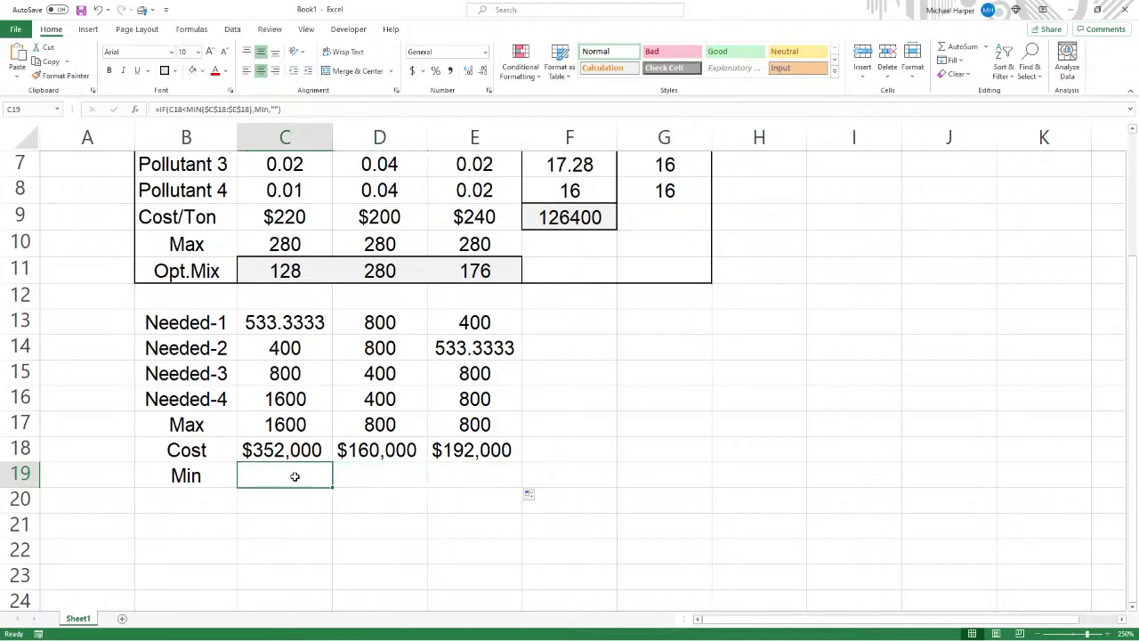
click(404, 470)
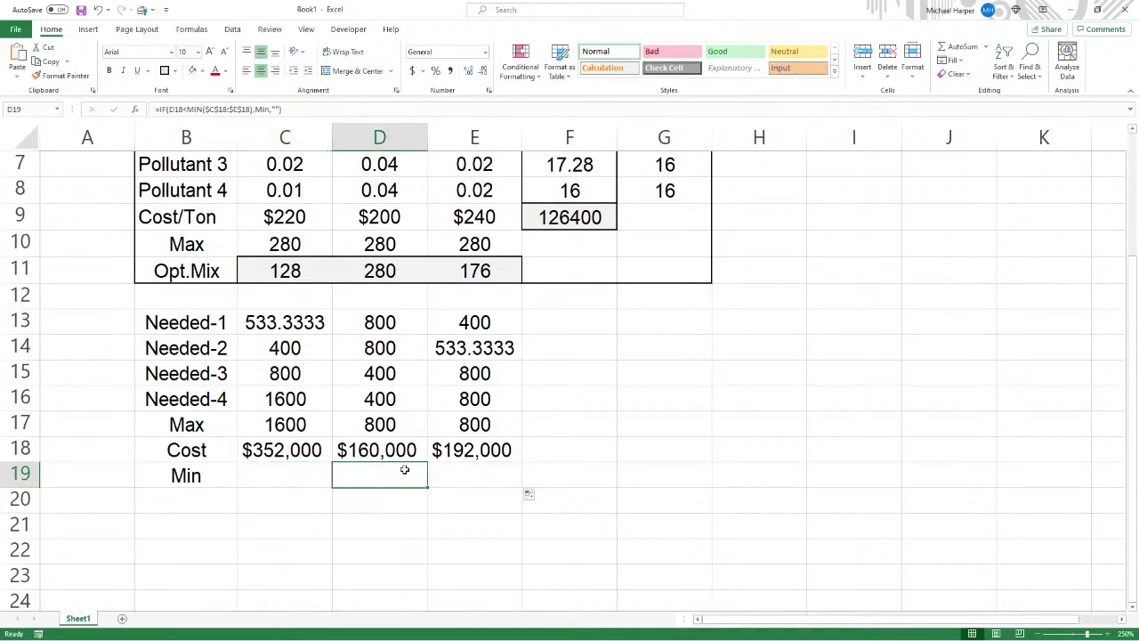
click(474, 466)
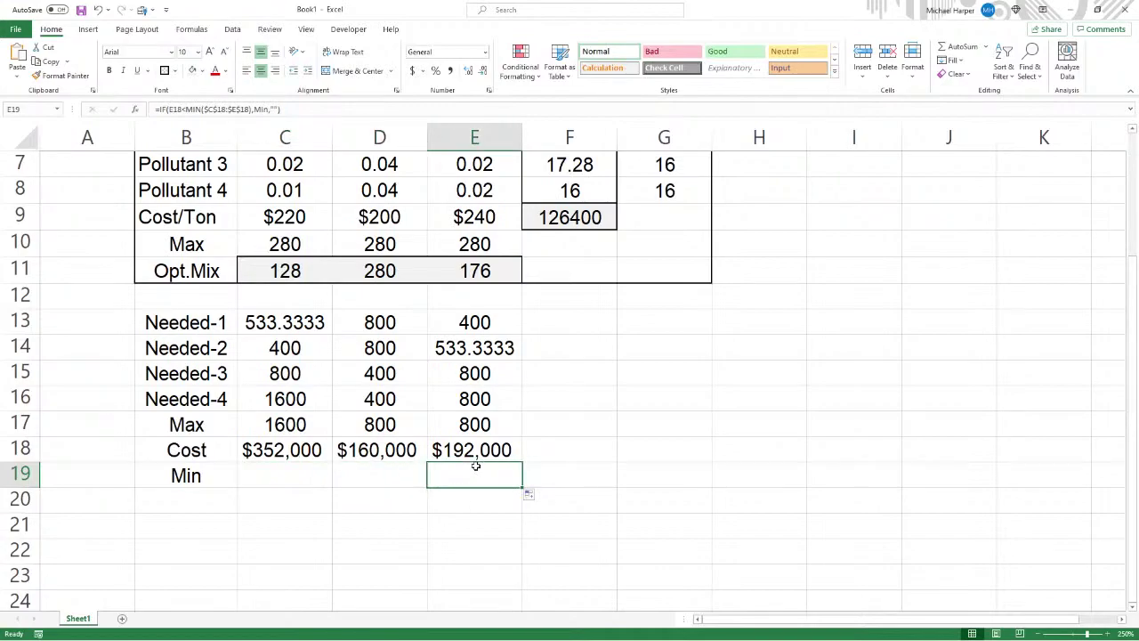
Change the C19 comparison from < to = and refill it across to E19.
click(298, 472)
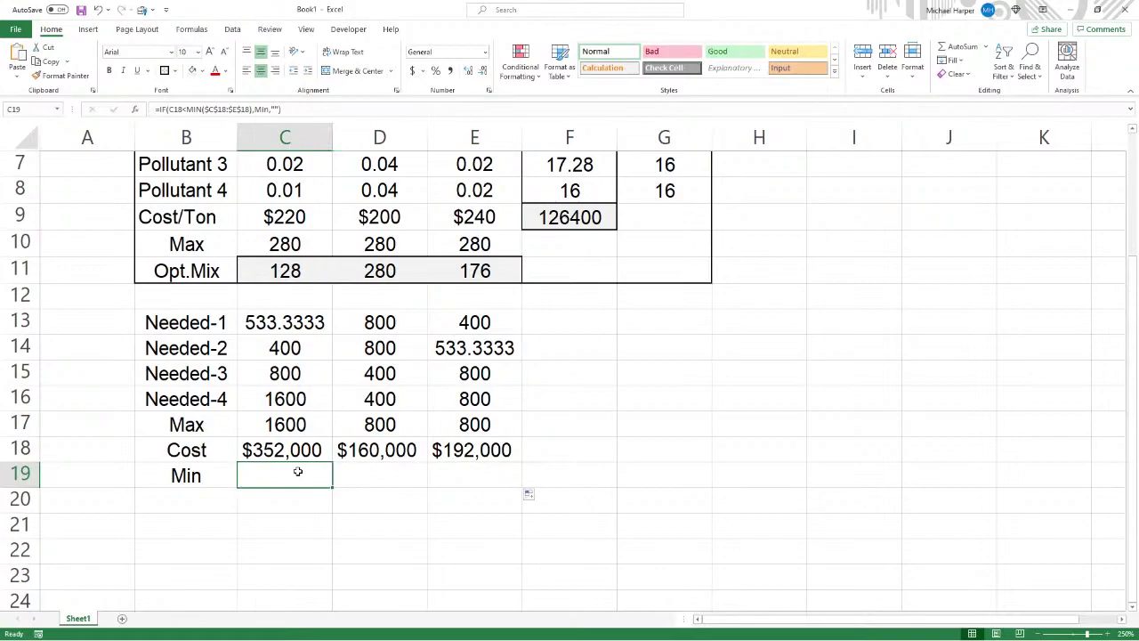
click(209, 111)
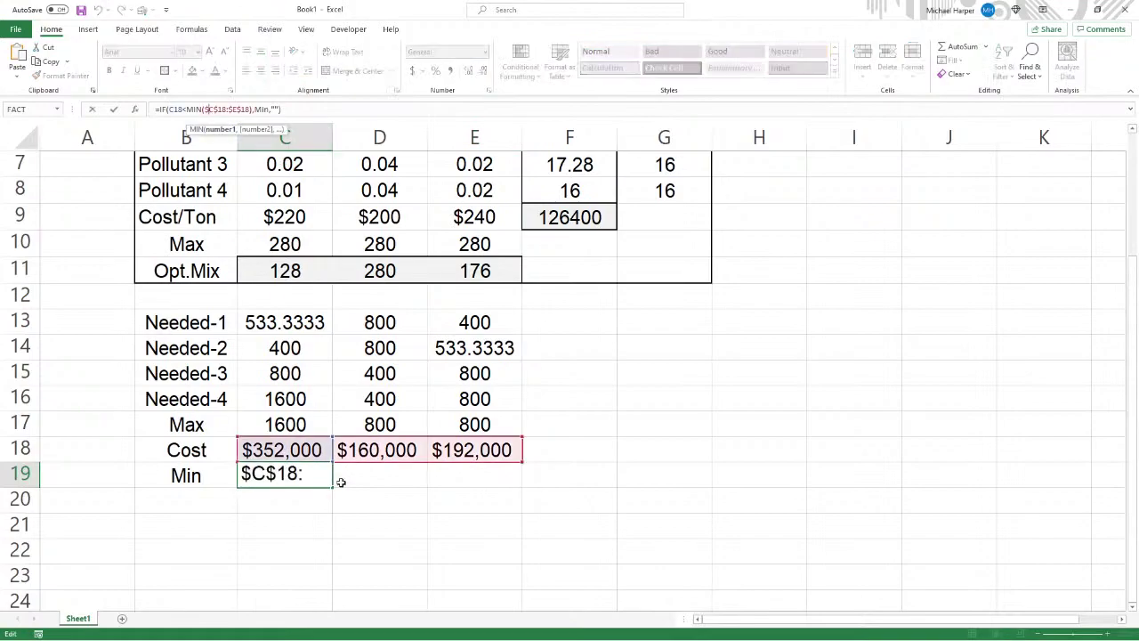
double_click(314, 473)
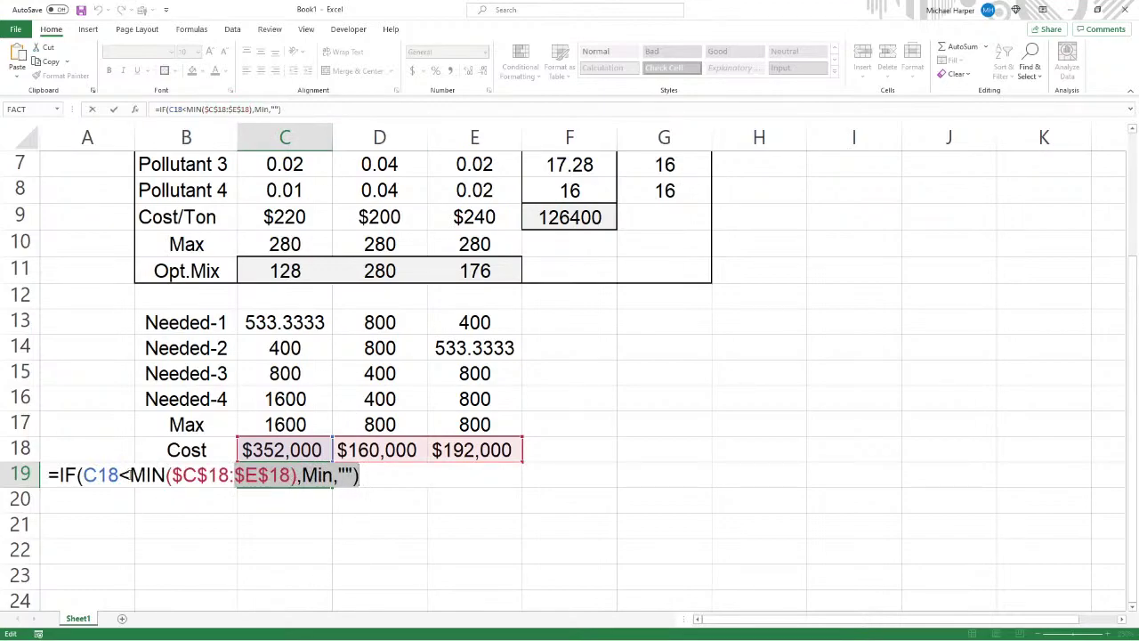
click(130, 475)
key(BackSpace)
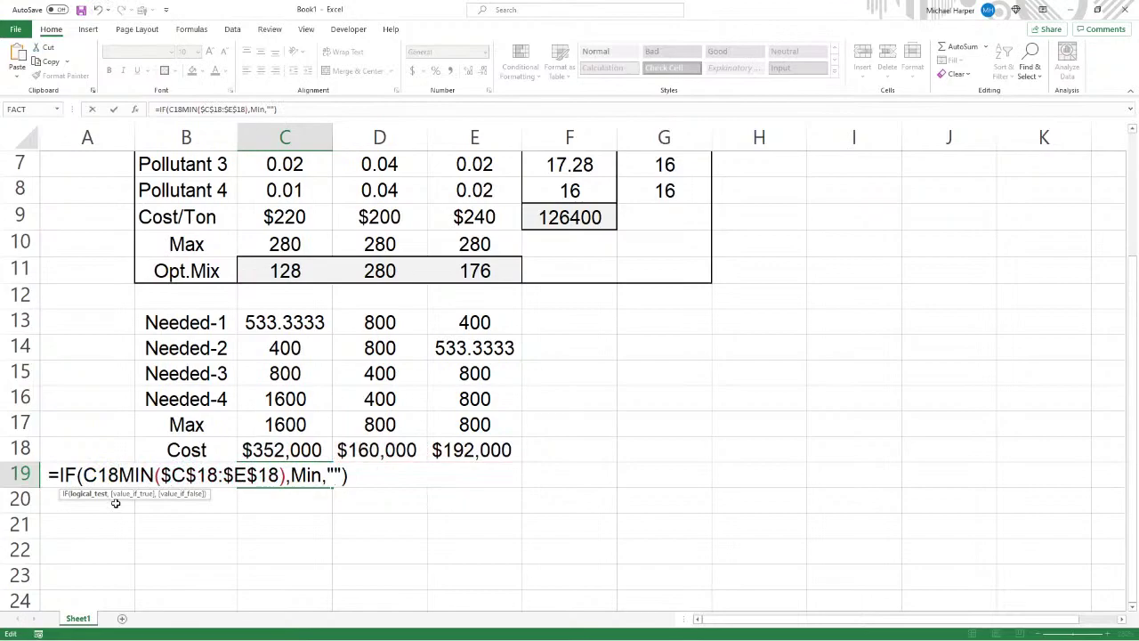
text(=)
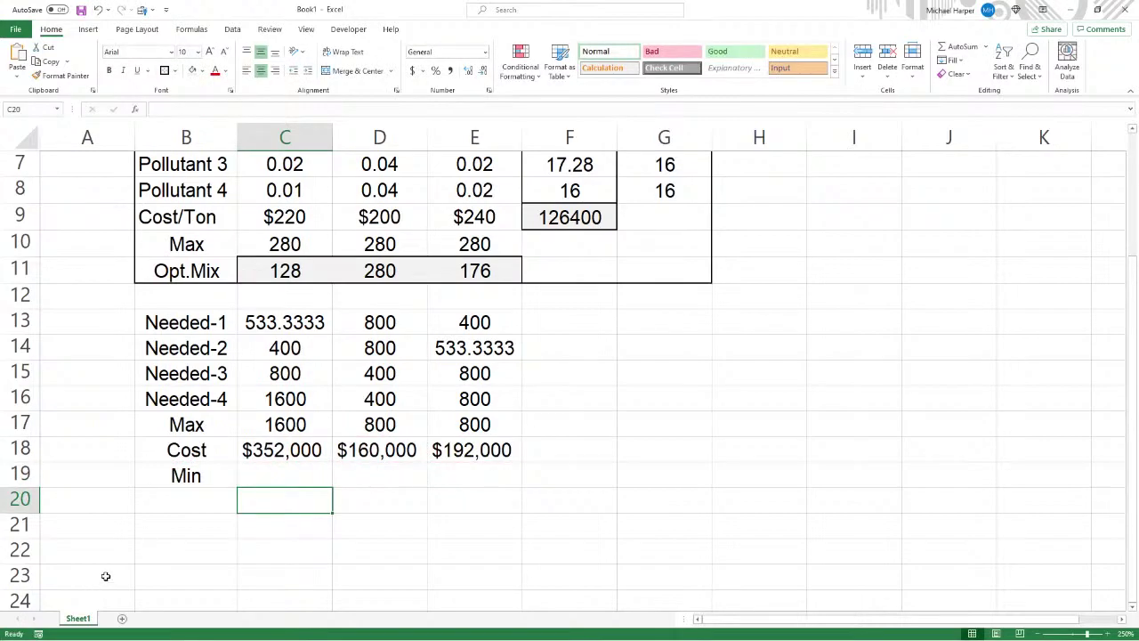
click(294, 468)
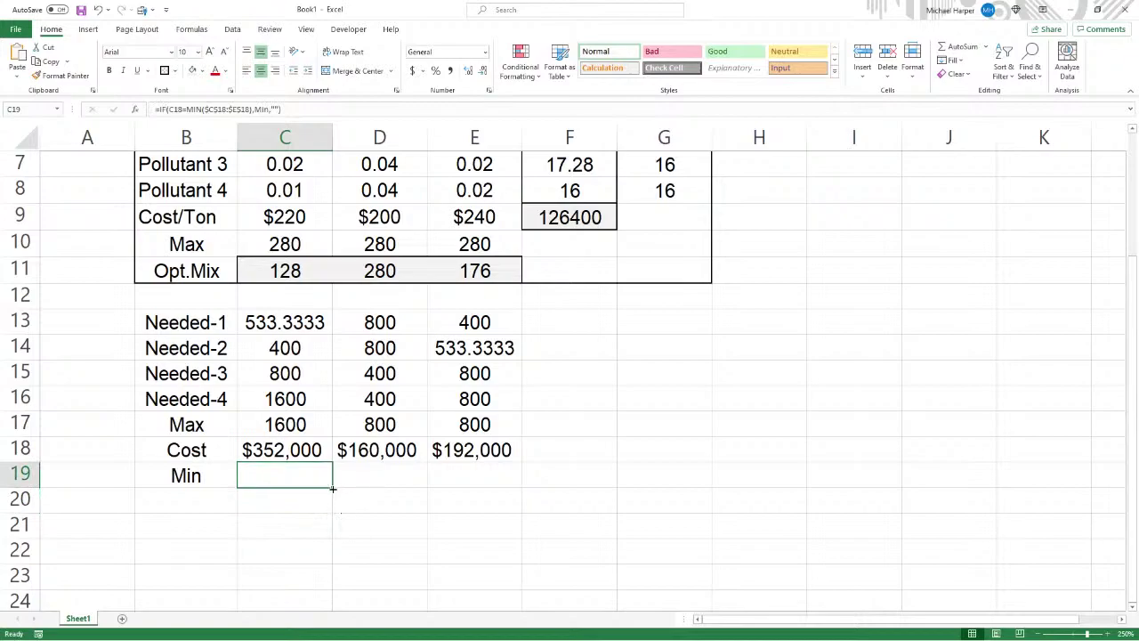
drag(332, 488, 524, 490)
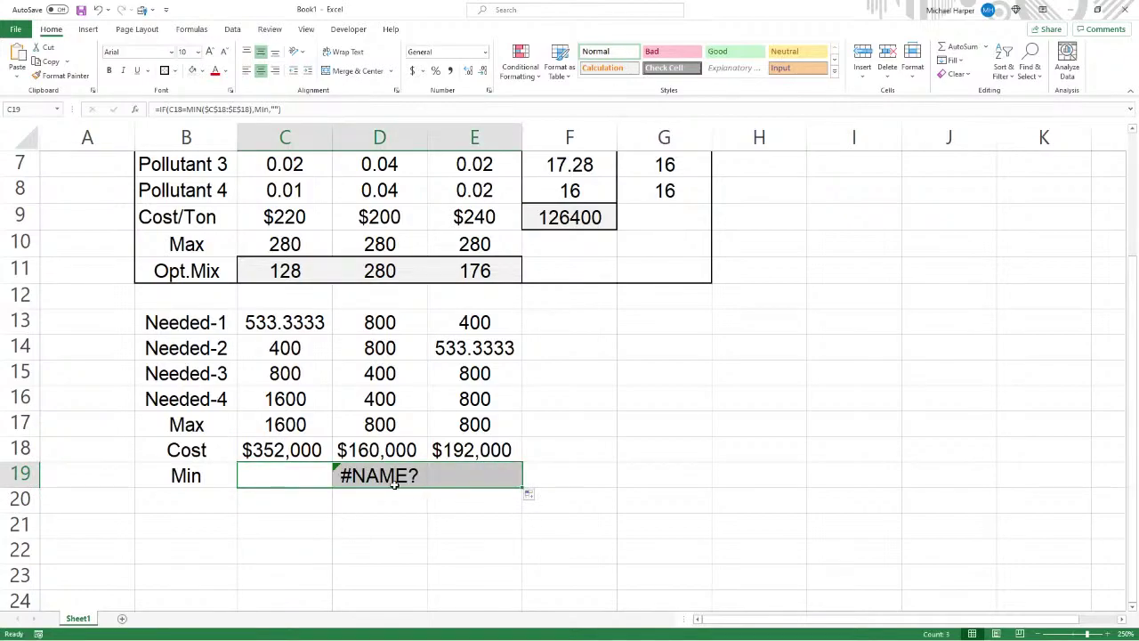
Quote Min in D19's formula so it displays Min instead of #NAME?
click(364, 474)
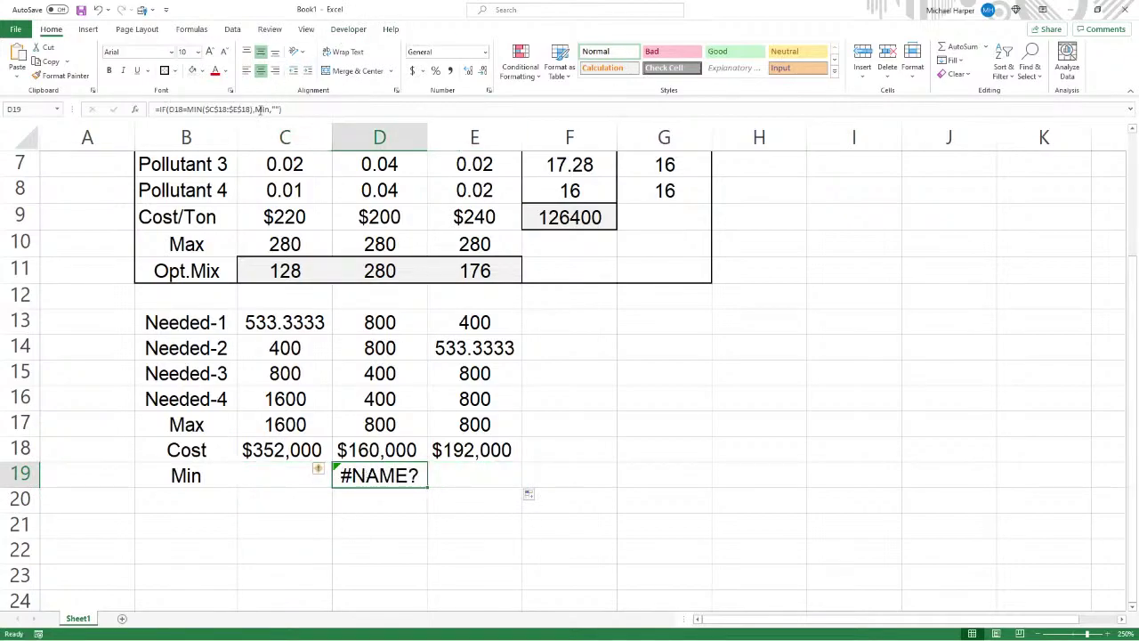
click(258, 109)
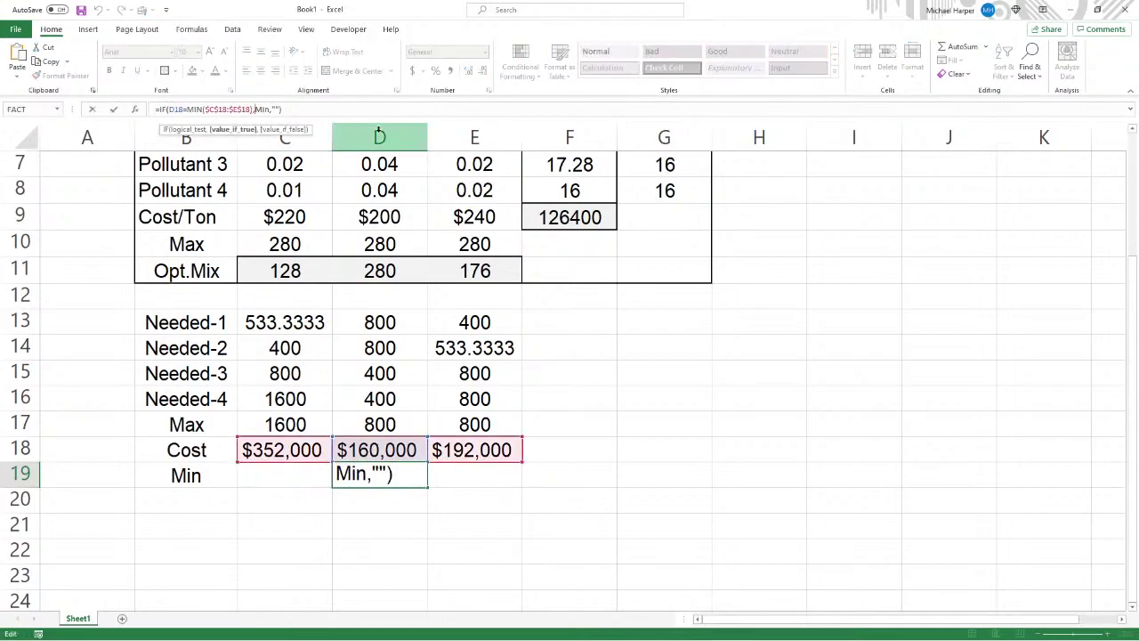
text(")
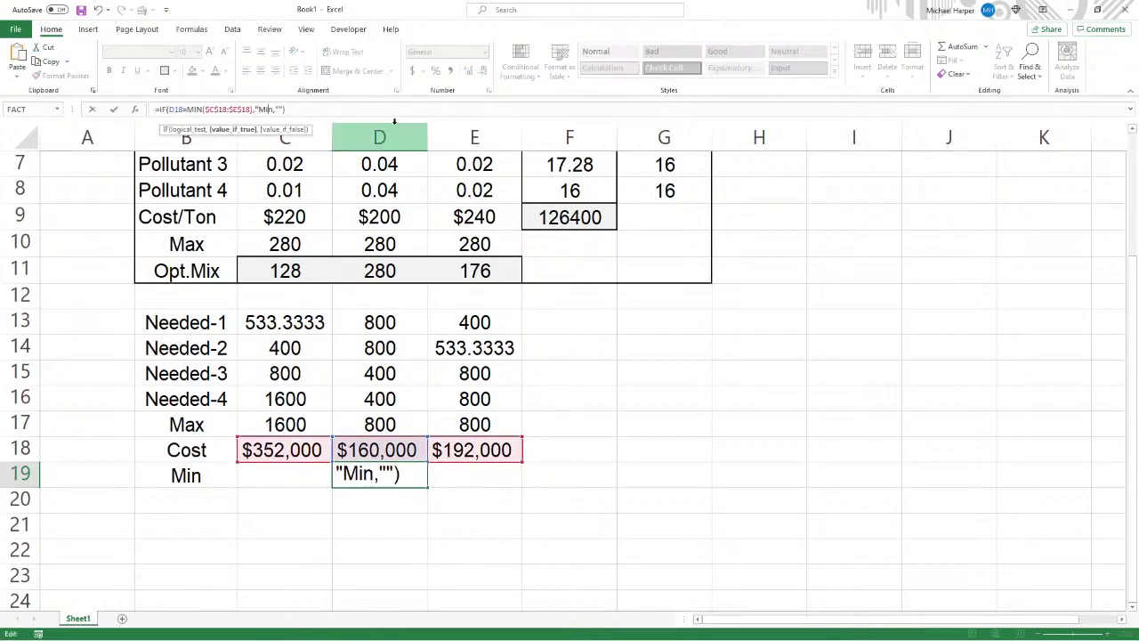
text(")
key(Return)
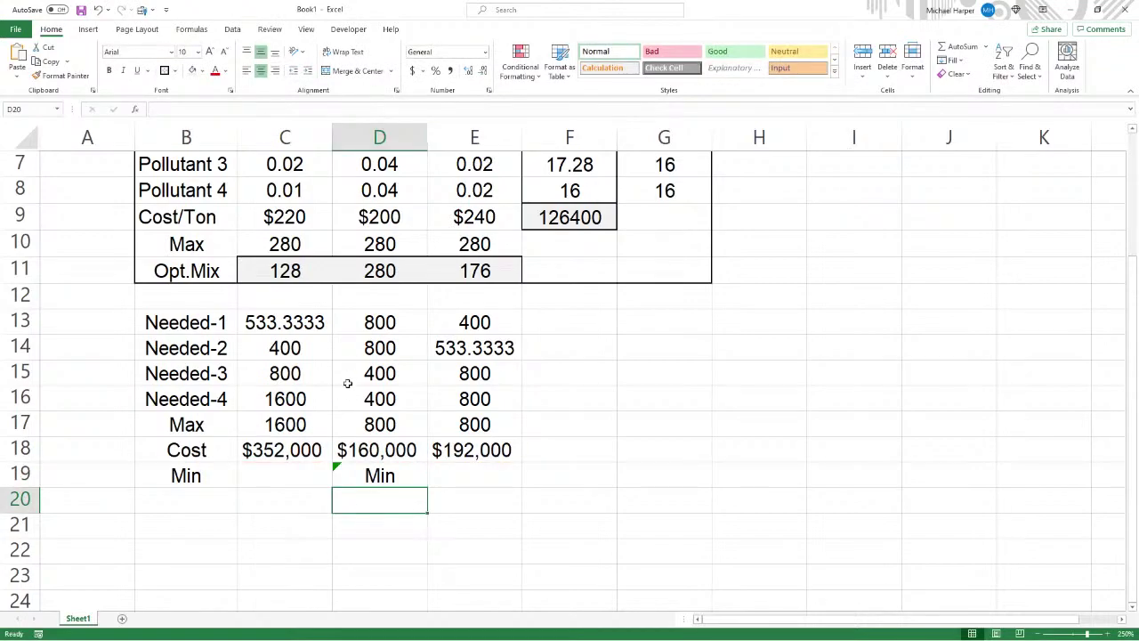
Switch to Word, review the Question 1–3 answers and scroll up to Part C Environmental Compliance.
scroll(375, 346, up, 2)
click(378, 243)
key(alt+Tab)
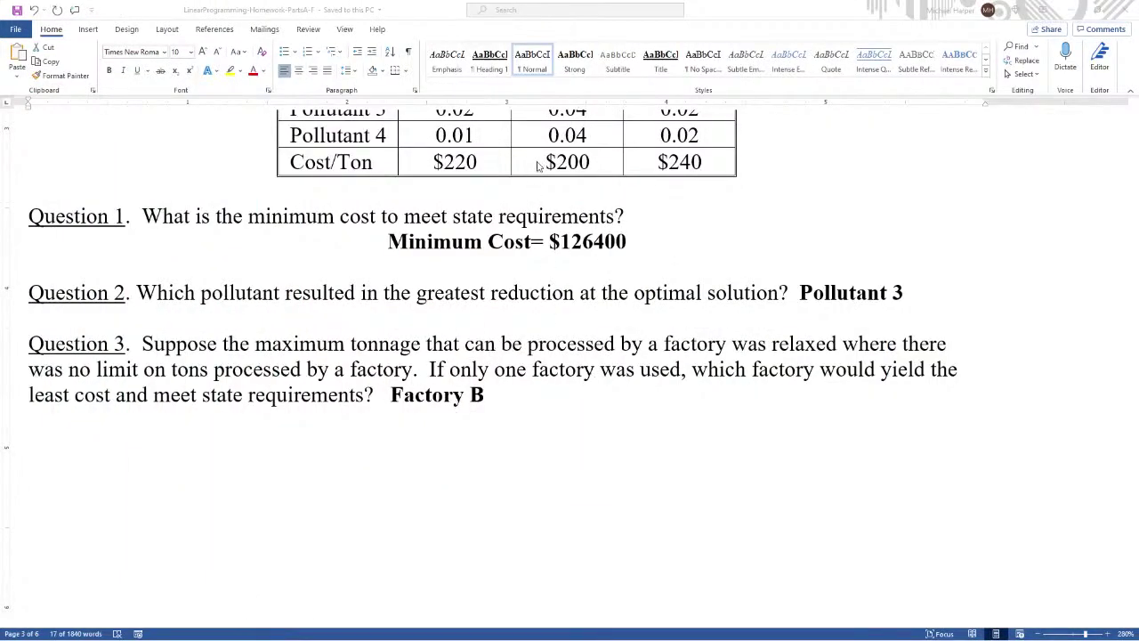
drag(428, 369, 373, 394)
scroll(583, 314, up, 5)
scroll(583, 314, up, 3)
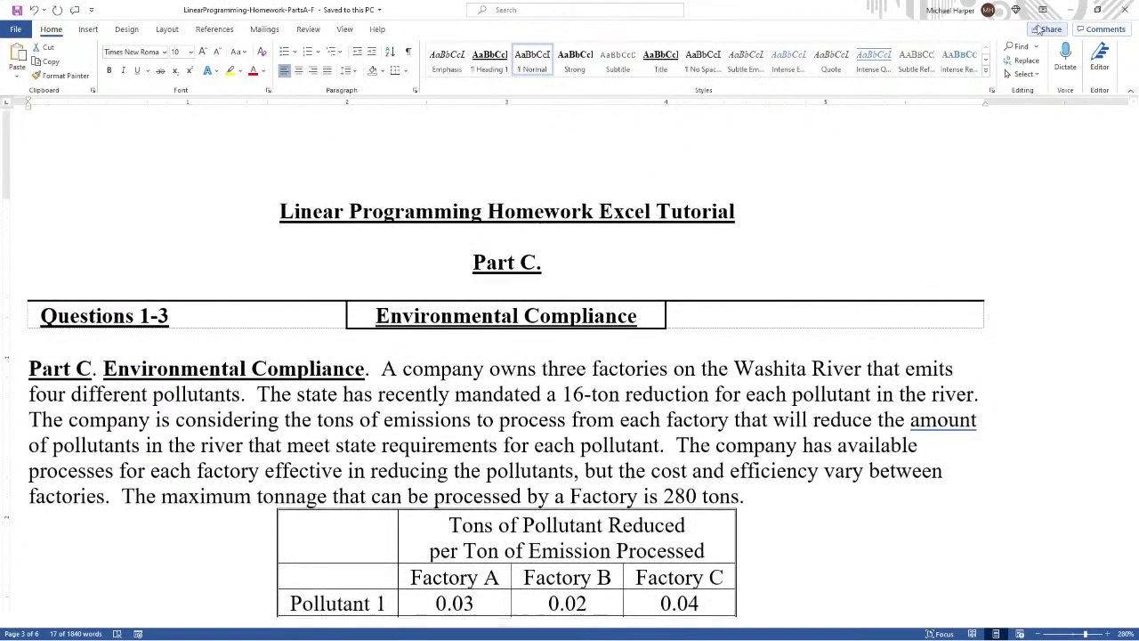